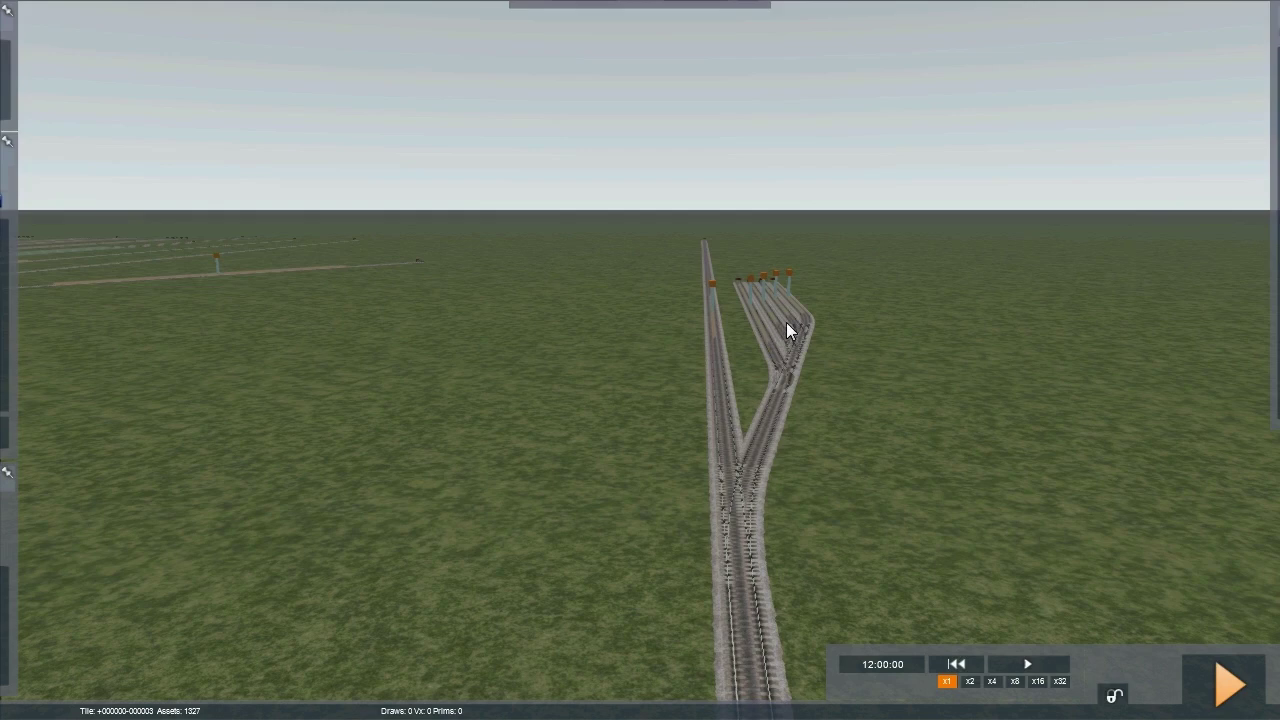
Step: Examine the test track from the yard junction and sidings back to the waiting locomotives and the signals along the line
{"action": "right_click_drag", "start_coordinate": [872, 386], "coordinate": [867, 481]}
{"action": "key", "text": "Down"}
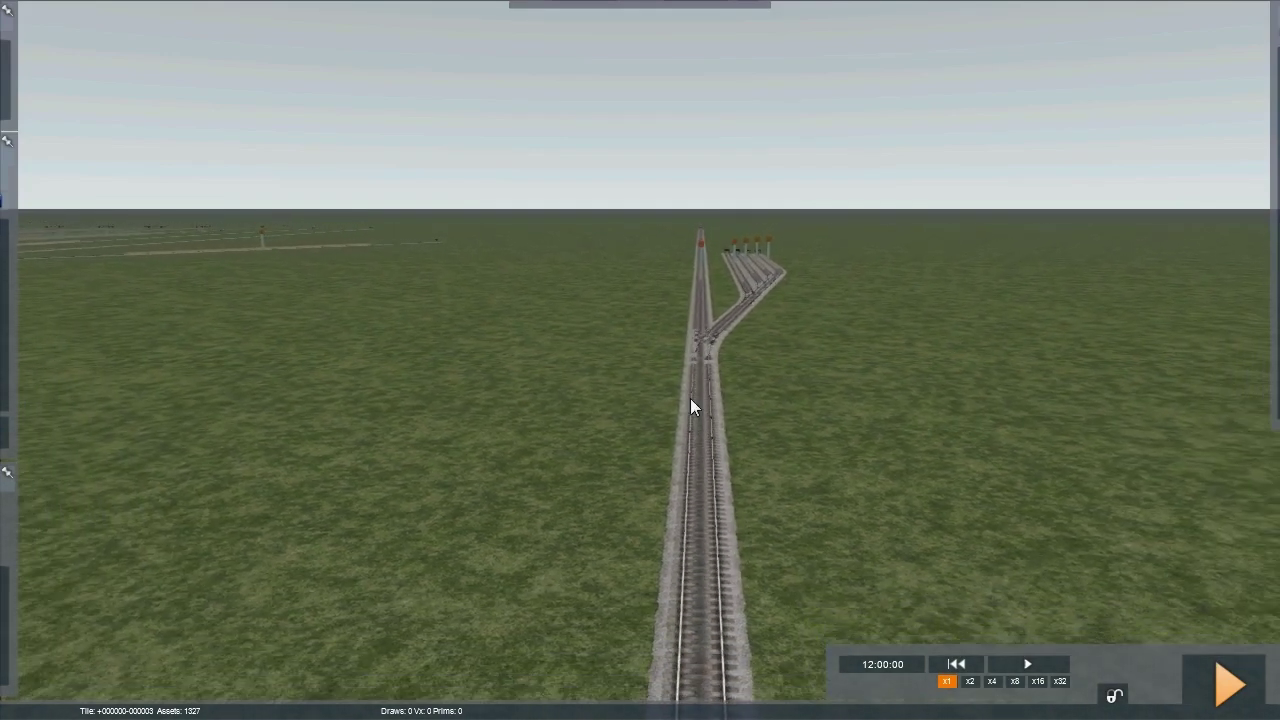
{"action": "key", "text": "Down"}
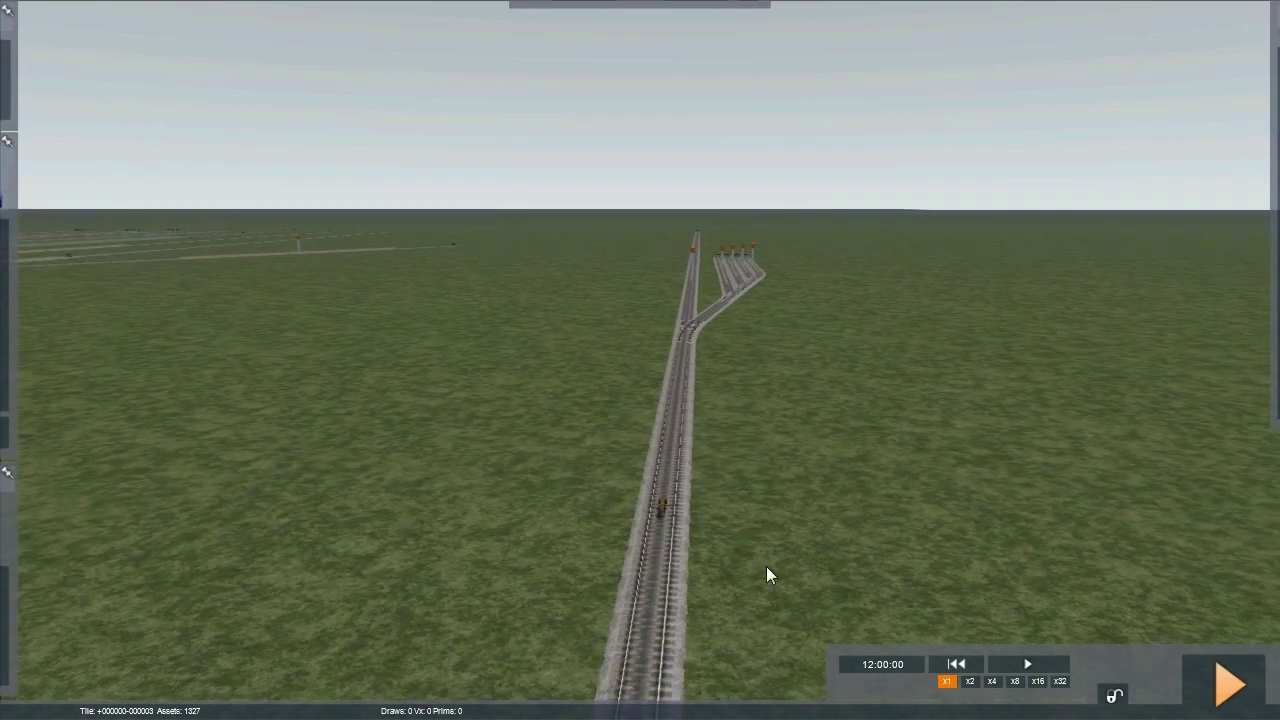
{"action": "right_click_drag", "start_coordinate": [767, 567], "coordinate": [400, 584]}
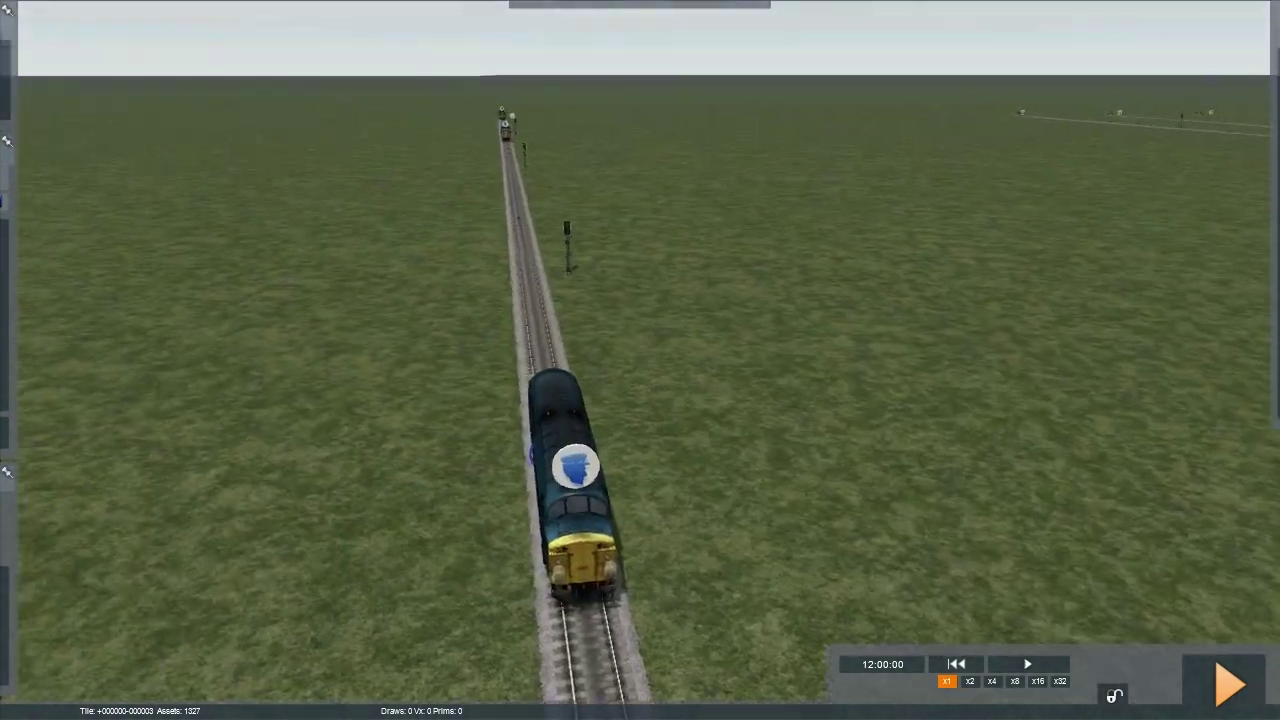
{"action": "right_click_drag", "start_coordinate": [764, 448], "coordinate": [760, 442]}
{"action": "key", "text": "Right"}
{"action": "key", "text": "Right"}
{"action": "right_click_drag", "start_coordinate": [729, 371], "coordinate": [680, 370]}
{"action": "key", "text": "Up"}
{"action": "key", "text": "Right"}
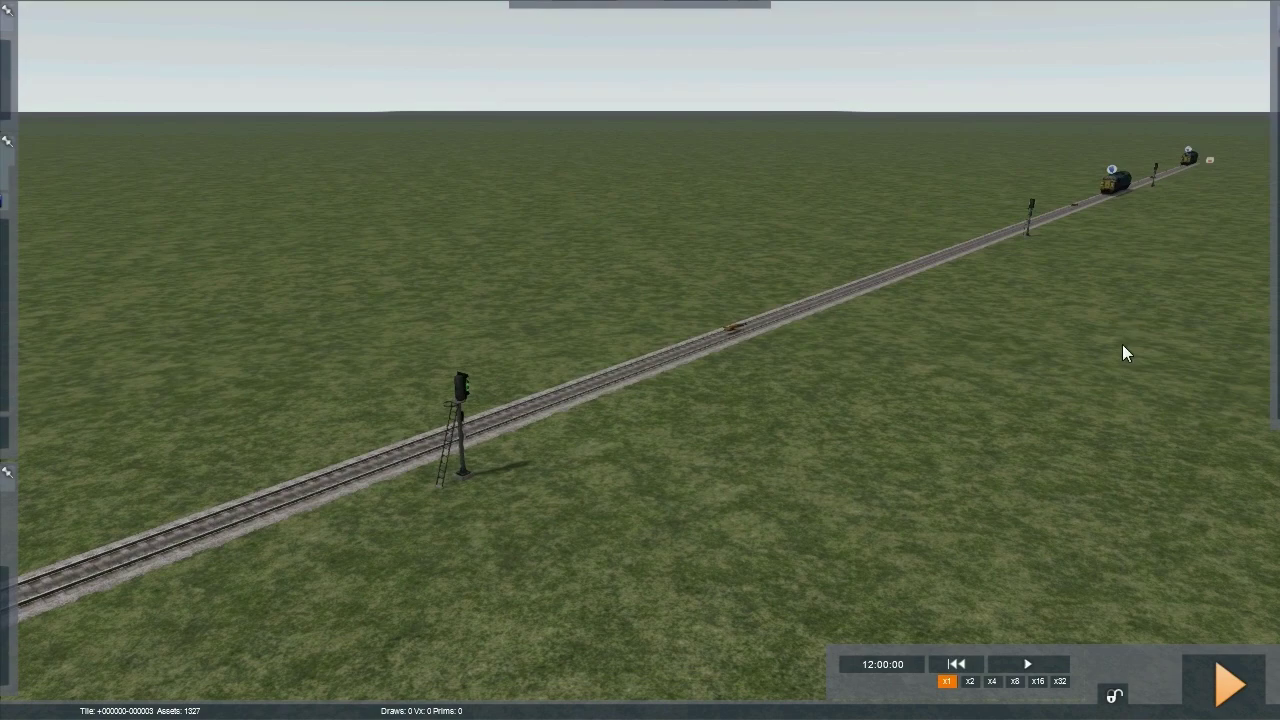
{"action": "key", "text": "Right"}
{"action": "right_click_drag", "start_coordinate": [1122, 344], "coordinate": [904, 284]}
{"action": "key", "text": "Up"}
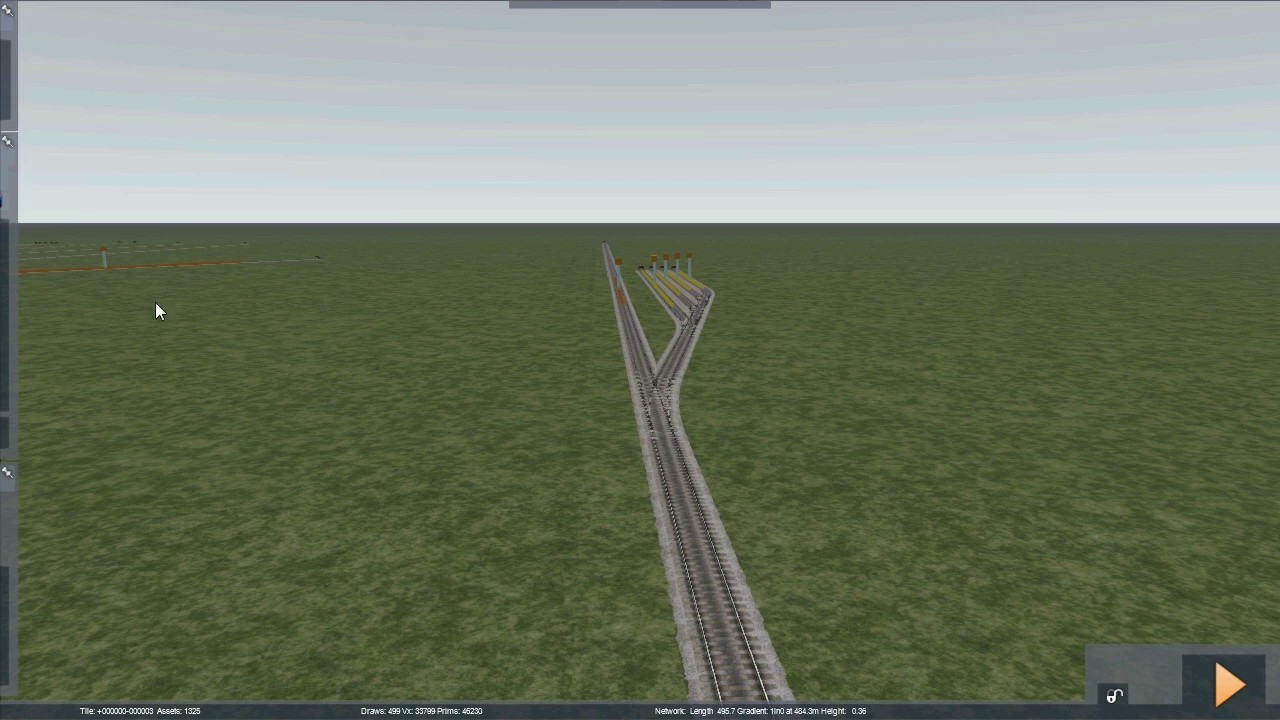
Step: Keep the tool, object browser and placement option flyouts permanently displayed beside the track view
{"action": "mouse_move", "coordinate": [3, 15]}
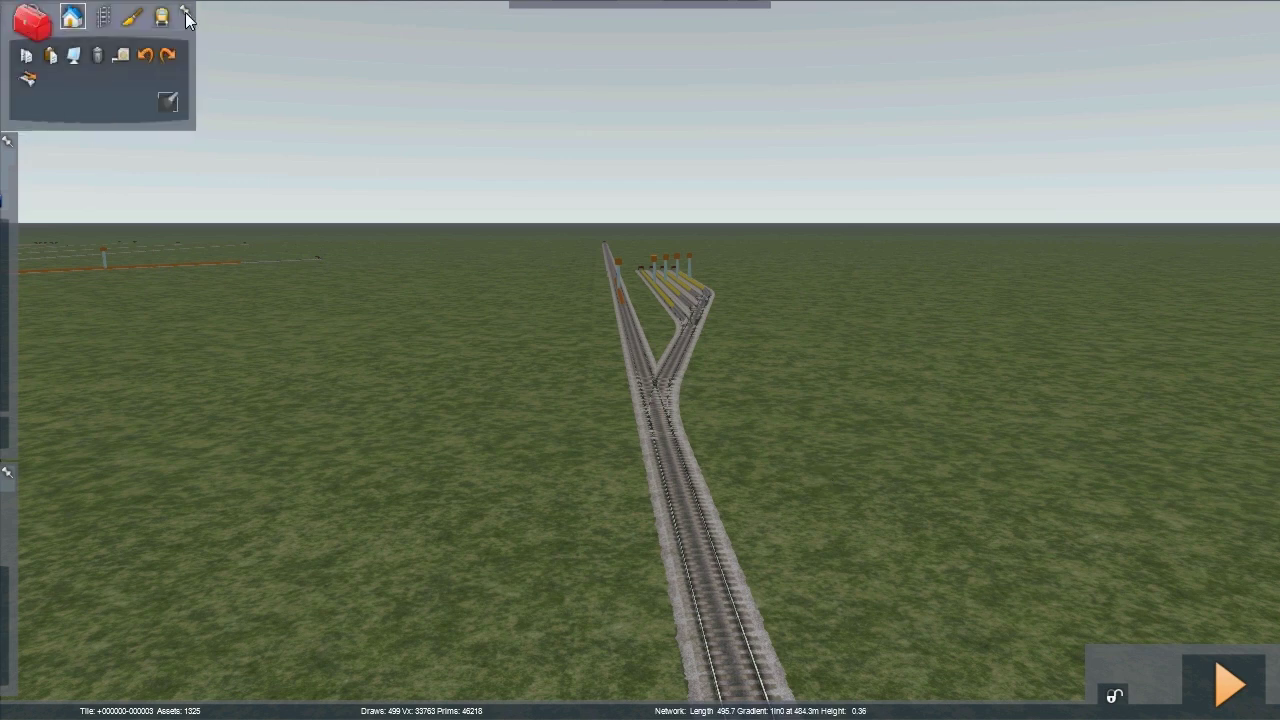
{"action": "mouse_move", "coordinate": [3, 180]}
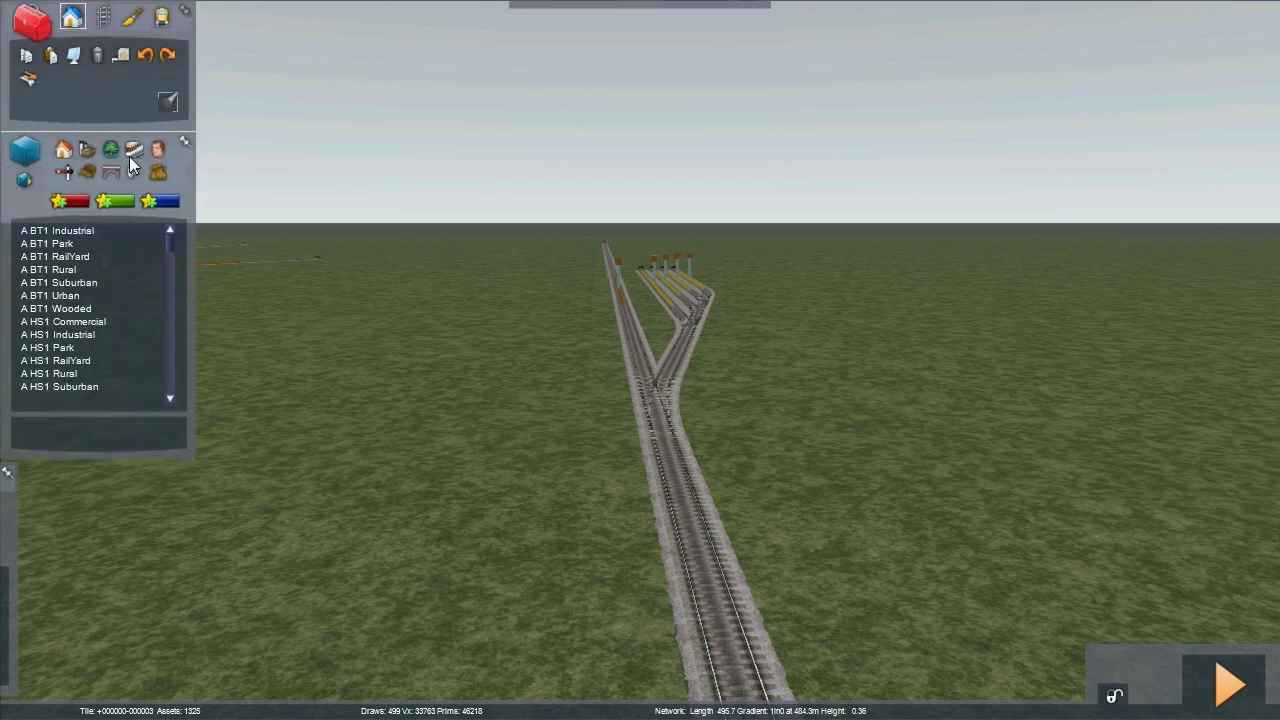
{"action": "mouse_move", "coordinate": [6, 495]}
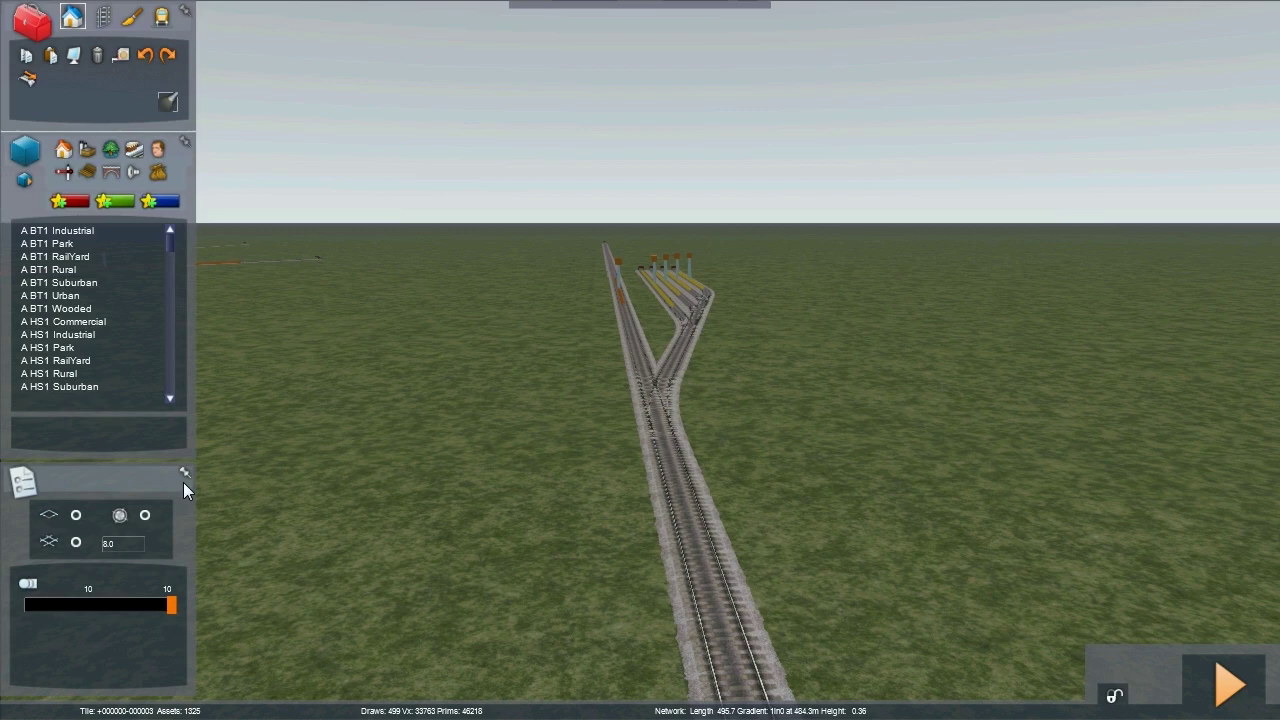
{"action": "left_click", "coordinate": [183, 476]}
{"action": "right_click_drag", "start_coordinate": [323, 461], "coordinate": [385, 461]}
{"action": "right_click_drag", "start_coordinate": [250, 466], "coordinate": [300, 434]}
Step: Find the JTMS B4A 2T C signal among the signal assets and choose it for placement
{"action": "left_click", "coordinate": [63, 172]}
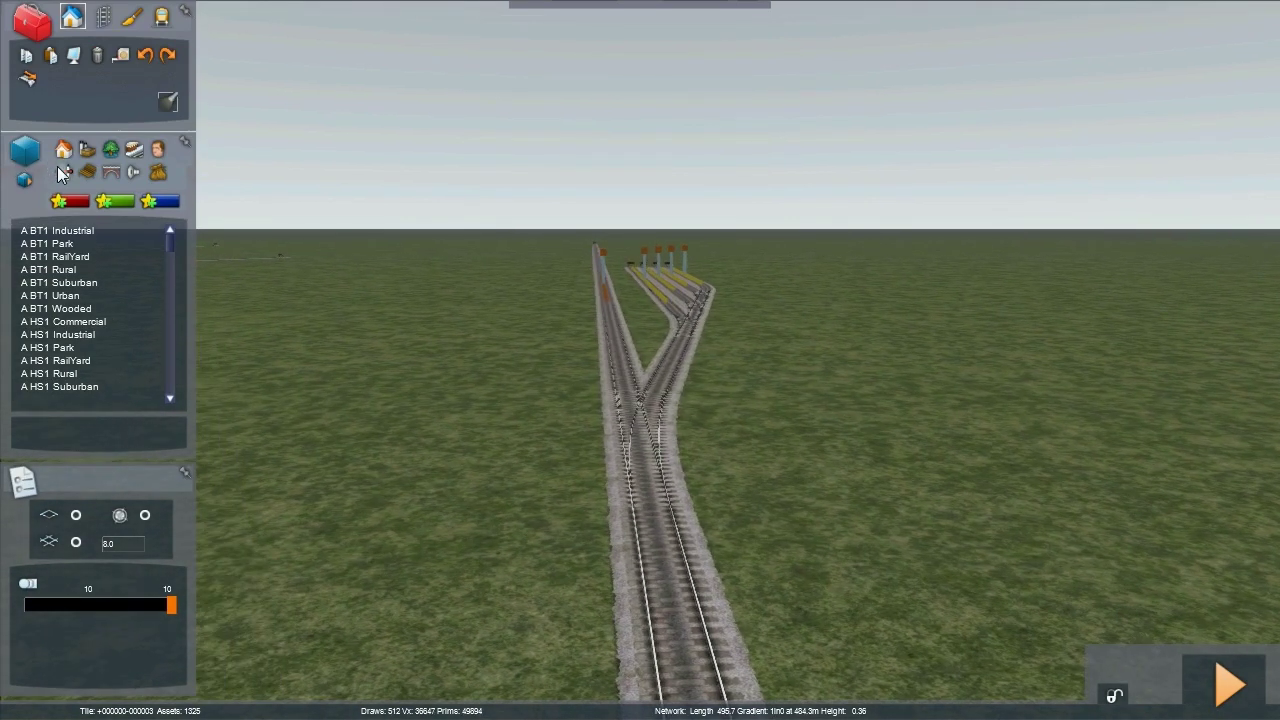
{"action": "left_click", "coordinate": [113, 308]}
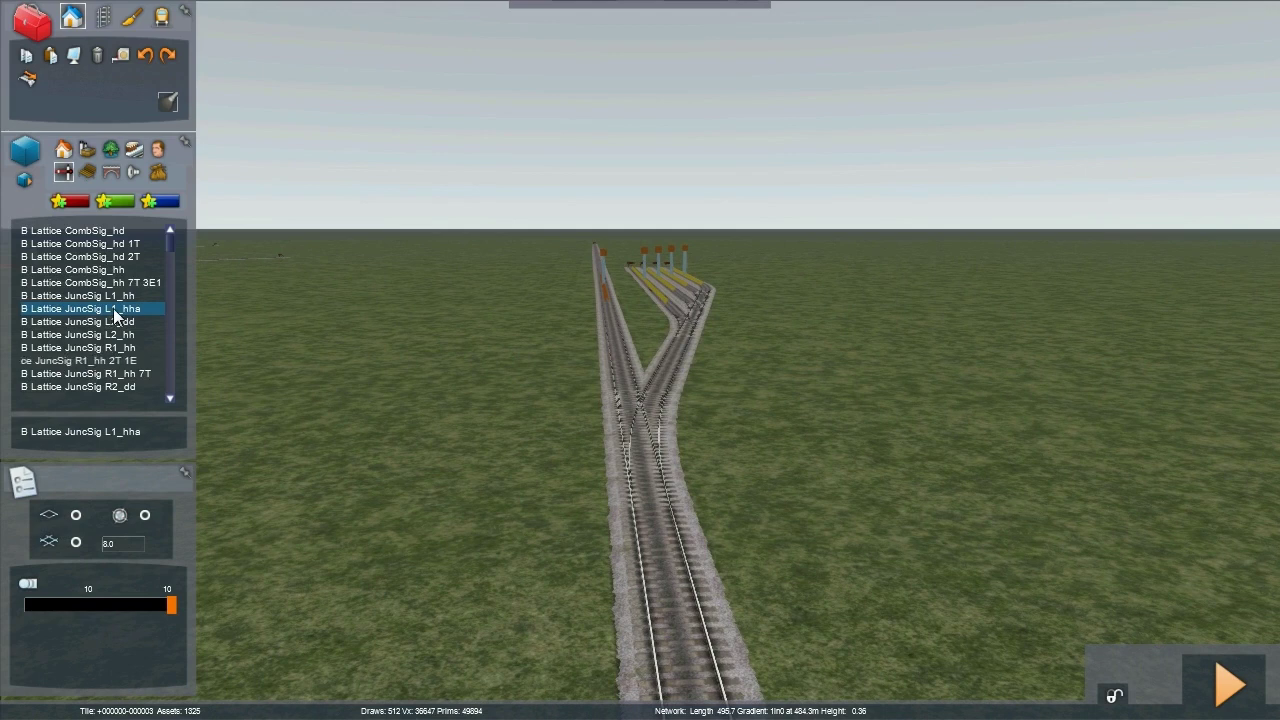
{"action": "key", "text": "j"}
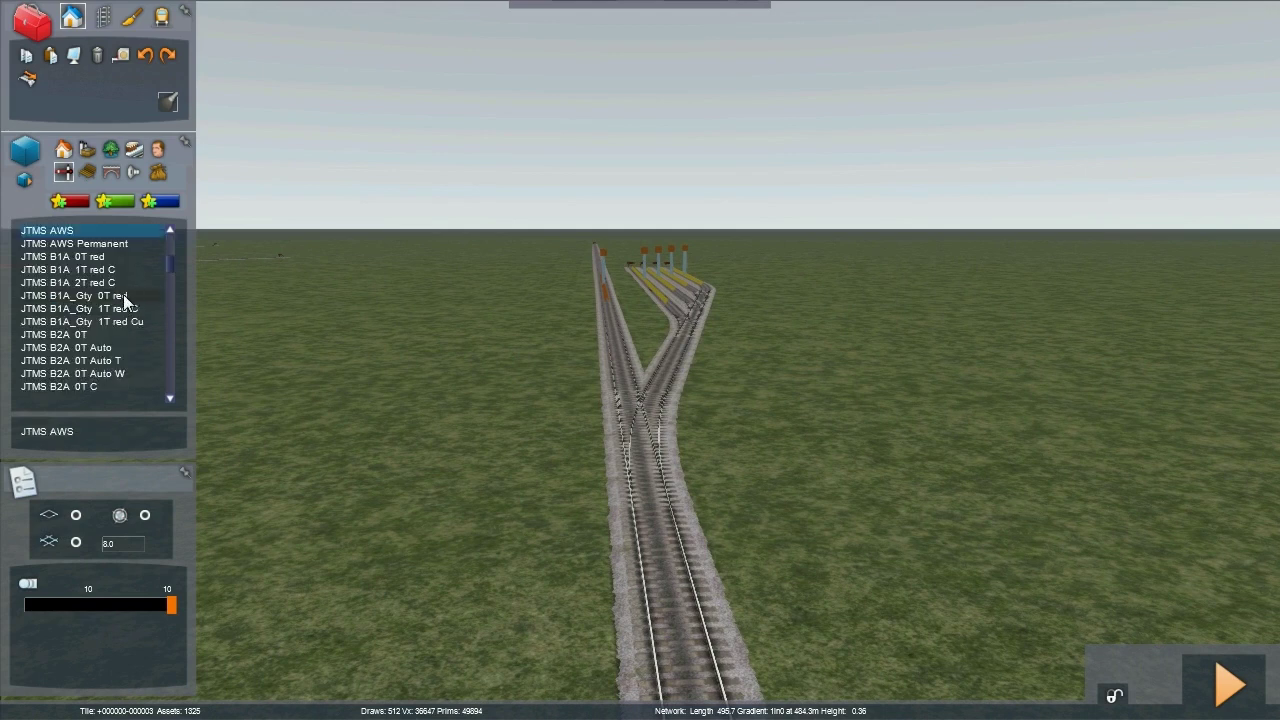
{"action": "scroll", "coordinate": [123, 294], "scroll_direction": "down", "scroll_amount": 10}
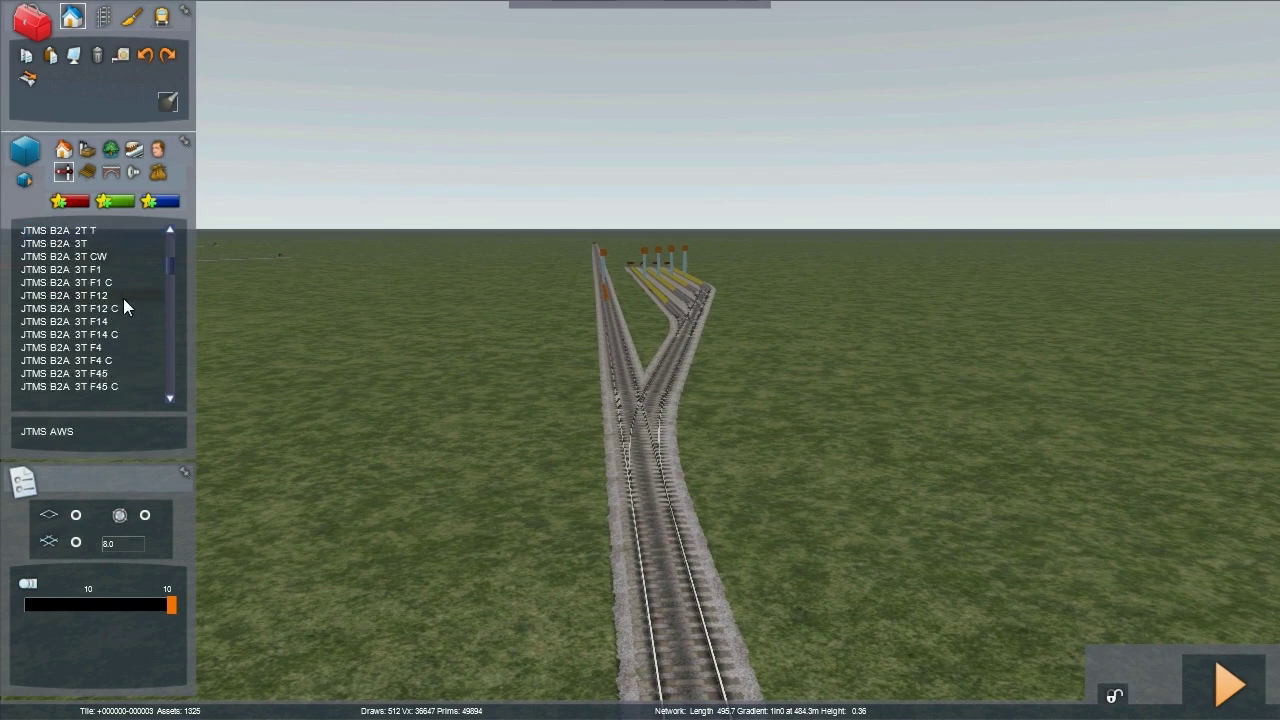
{"action": "scroll", "coordinate": [123, 299], "scroll_direction": "down", "scroll_amount": 10}
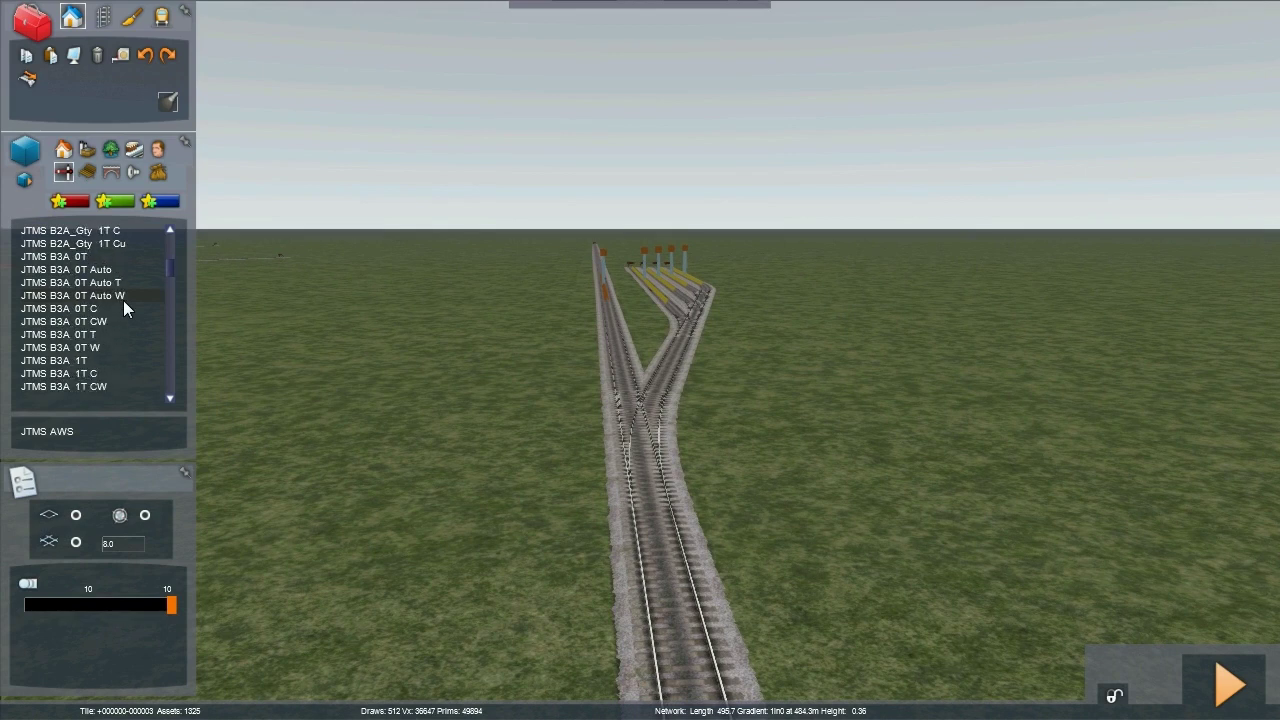
{"action": "scroll", "coordinate": [123, 300], "scroll_direction": "down", "scroll_amount": 8}
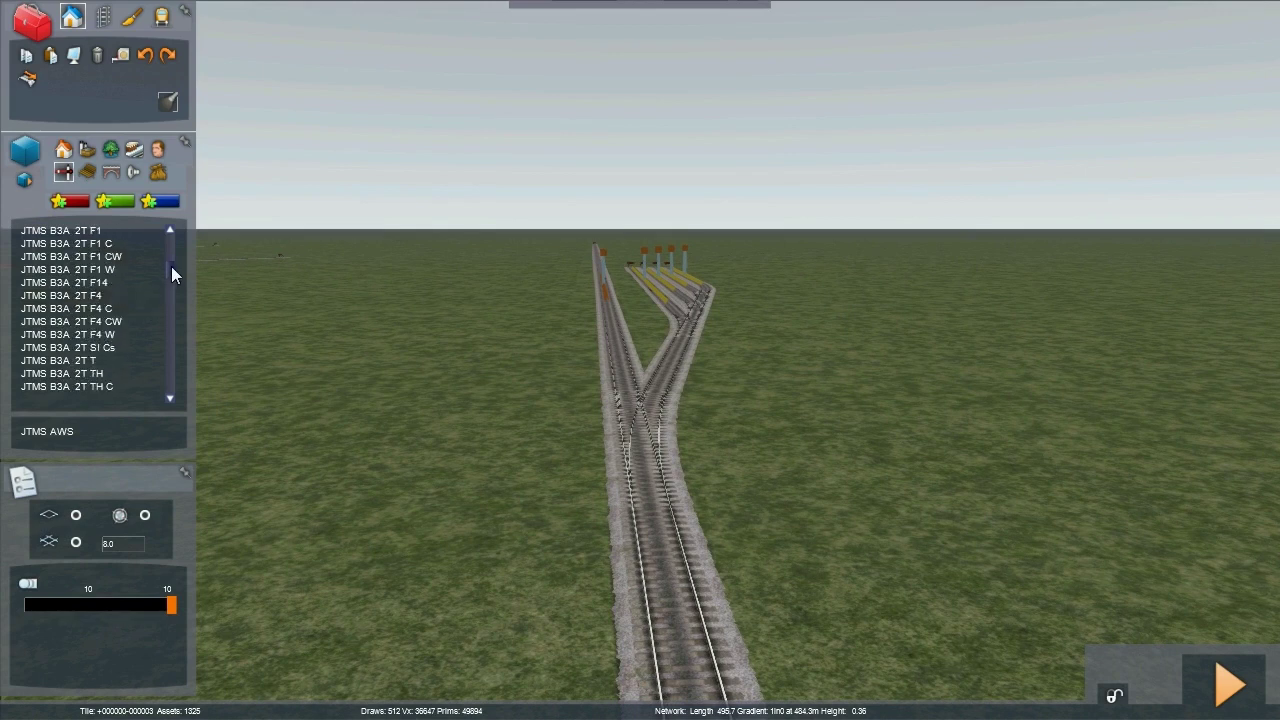
{"action": "scroll", "coordinate": [171, 266], "scroll_direction": "down", "scroll_amount": 10}
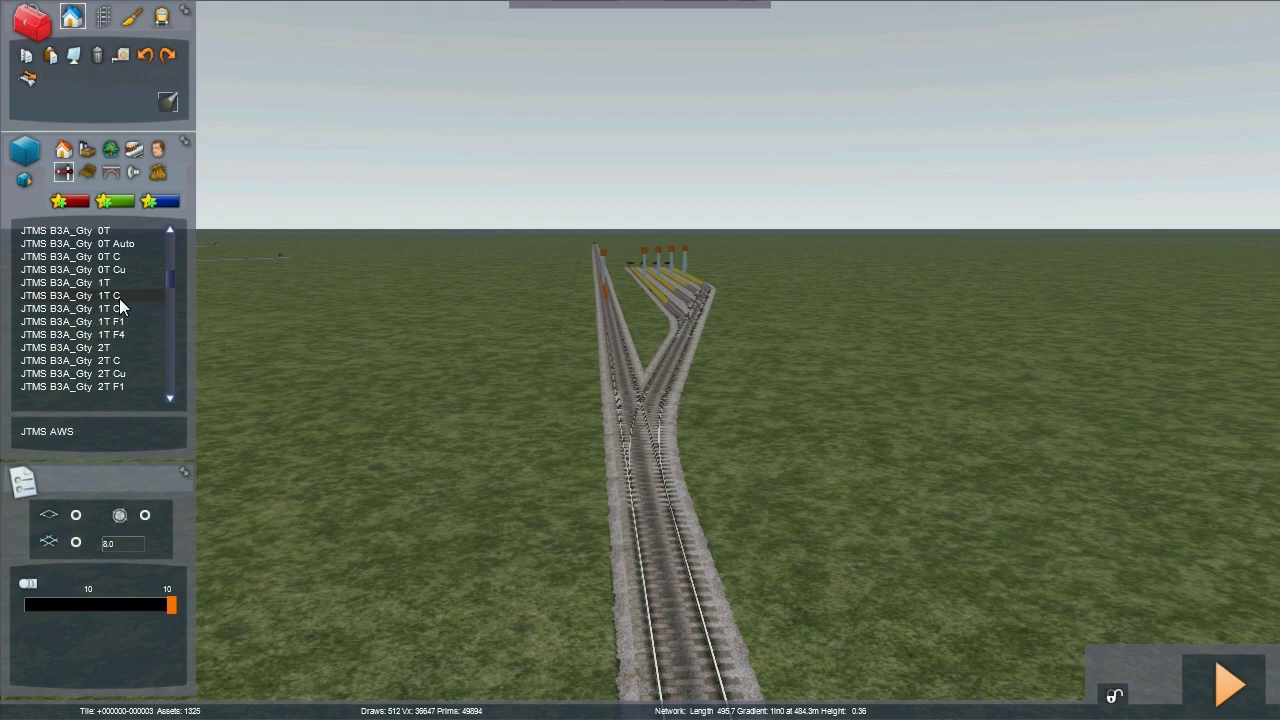
{"action": "scroll", "coordinate": [117, 305], "scroll_direction": "down", "scroll_amount": 10}
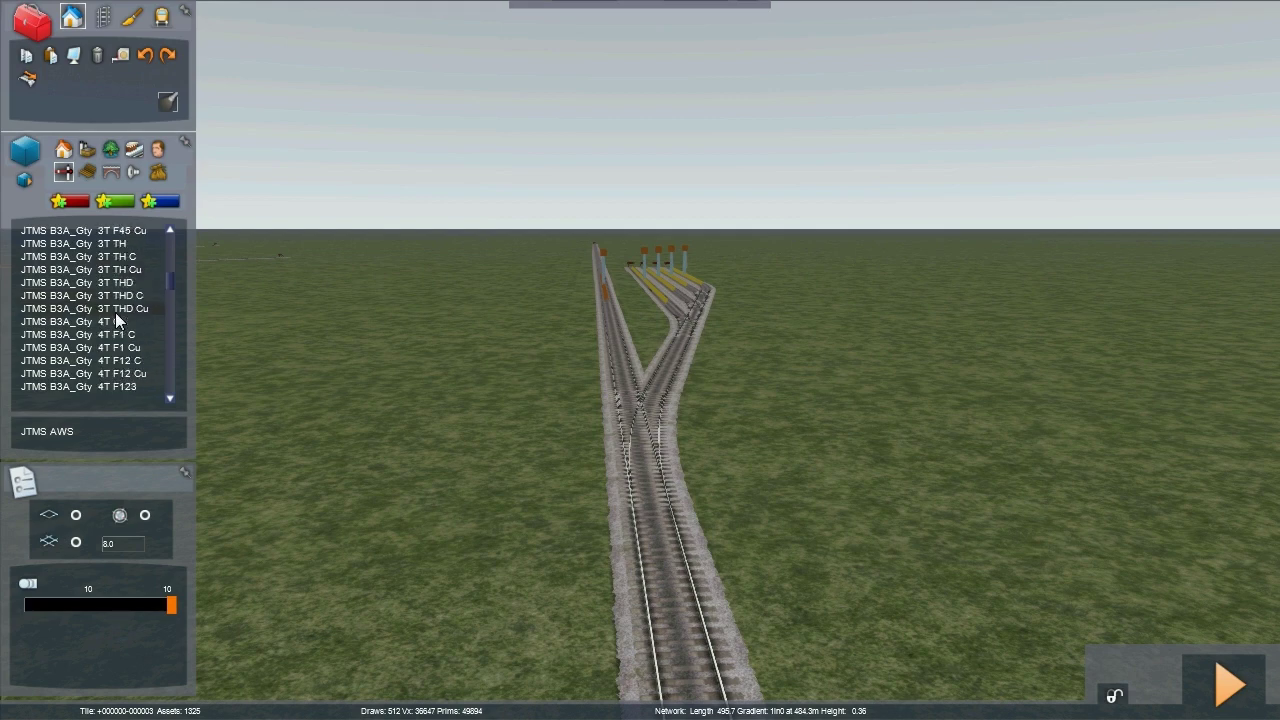
{"action": "scroll", "coordinate": [115, 314], "scroll_direction": "down", "scroll_amount": 10}
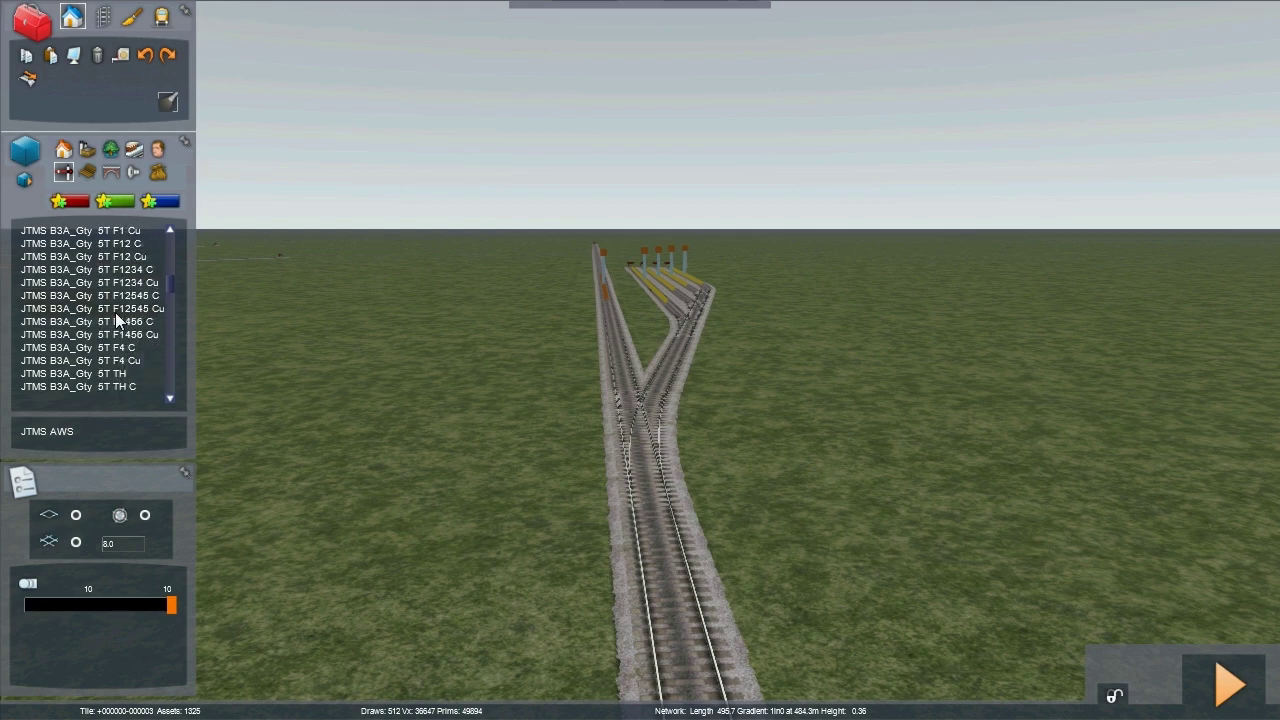
{"action": "scroll", "coordinate": [115, 312], "scroll_direction": "down", "scroll_amount": 6}
{"action": "scroll", "coordinate": [171, 291], "scroll_direction": "down", "scroll_amount": 10}
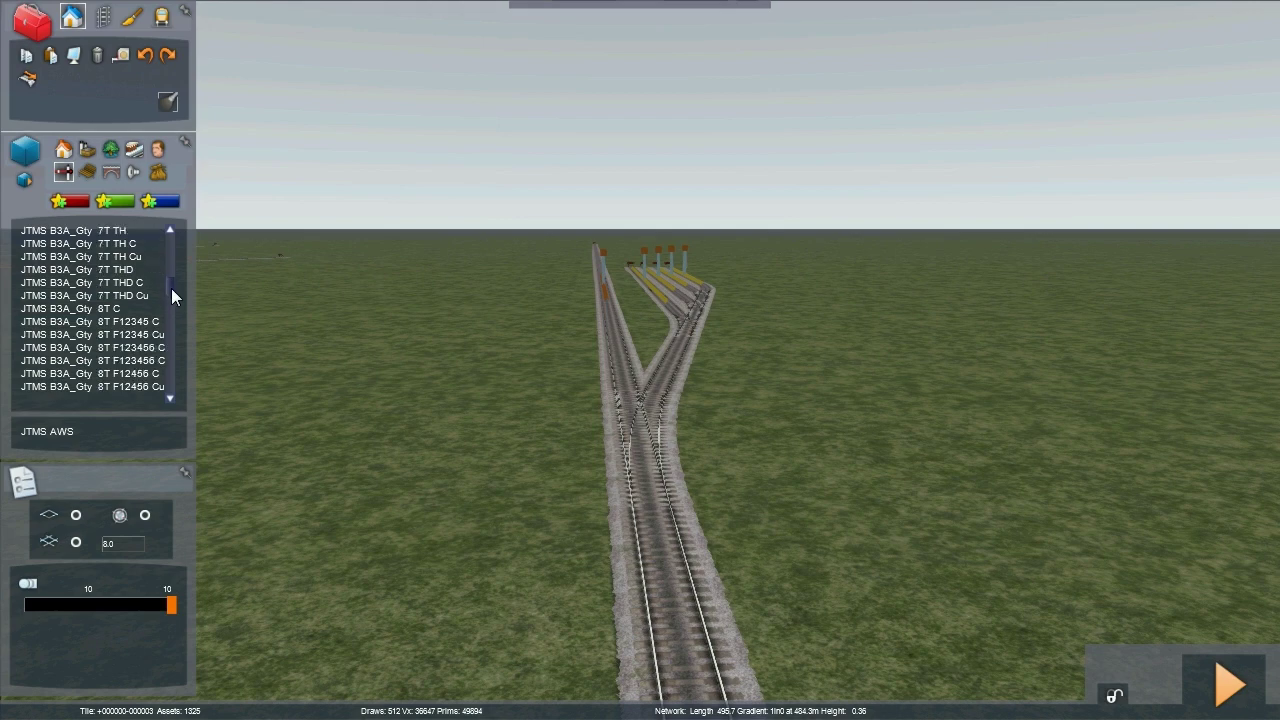
{"action": "scroll", "coordinate": [129, 316], "scroll_direction": "up", "scroll_amount": 5}
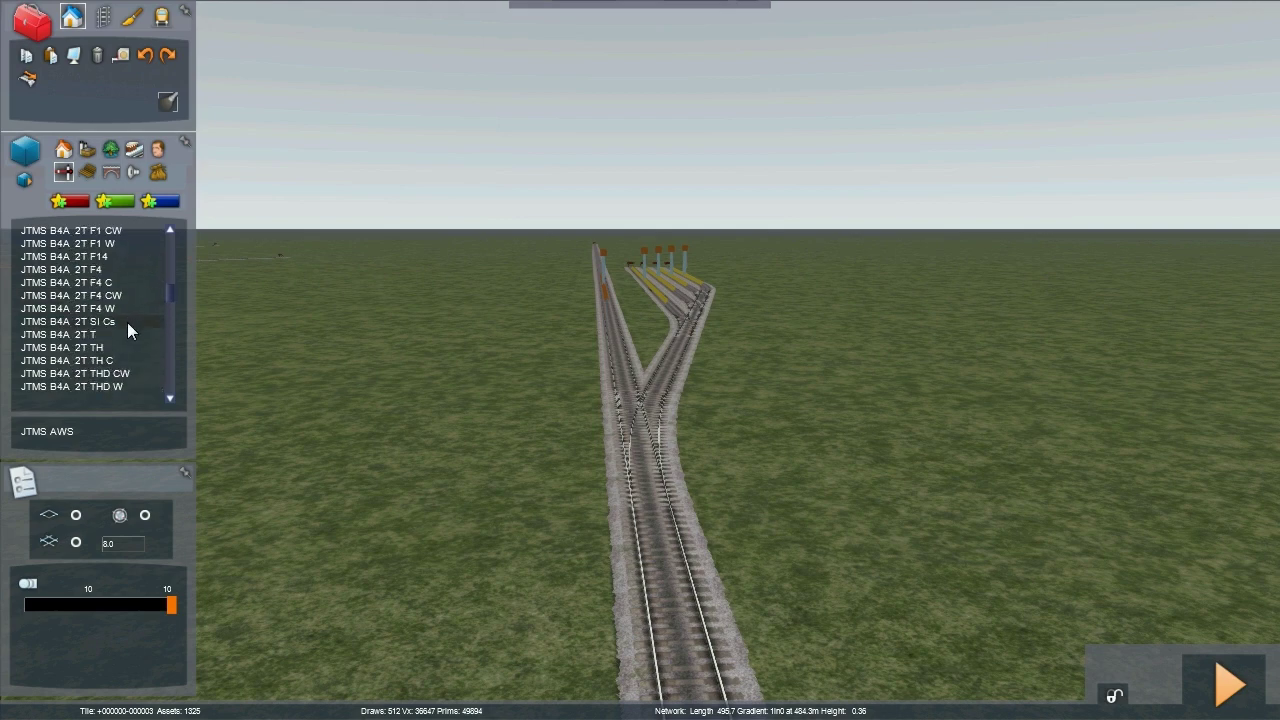
{"action": "scroll", "coordinate": [127, 322], "scroll_direction": "up", "scroll_amount": 3}
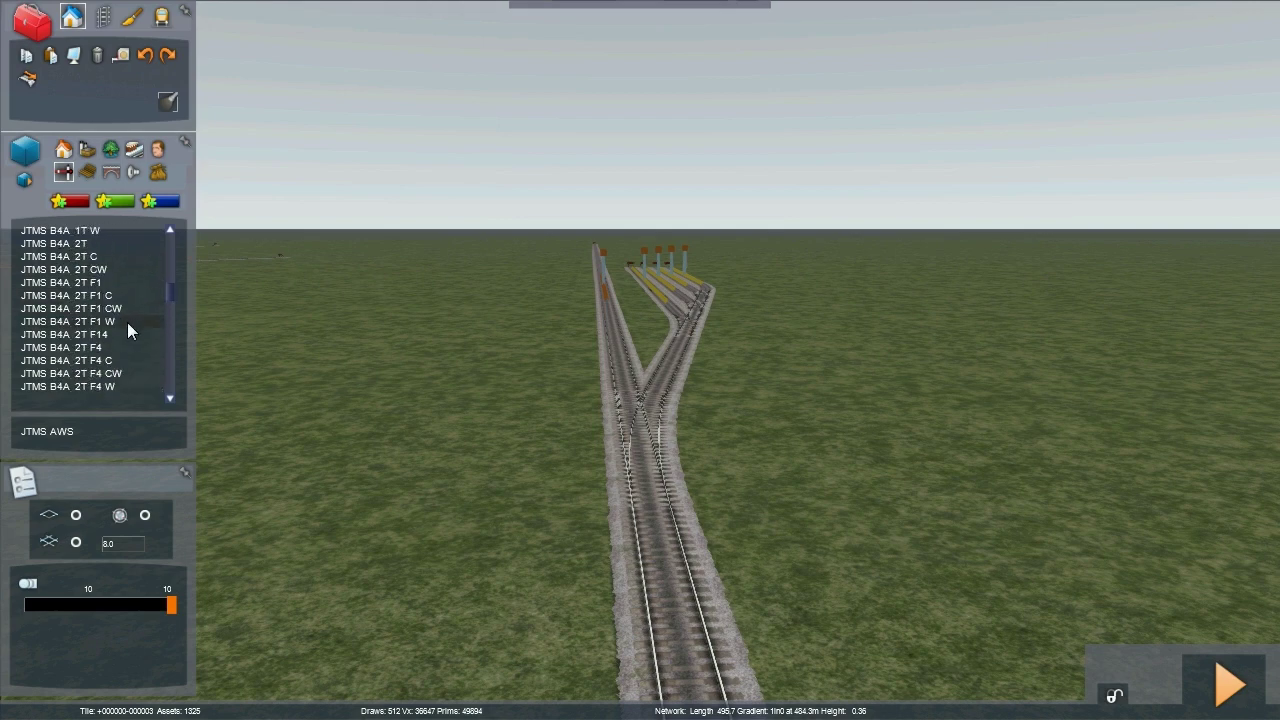
{"action": "left_click", "coordinate": [88, 258]}
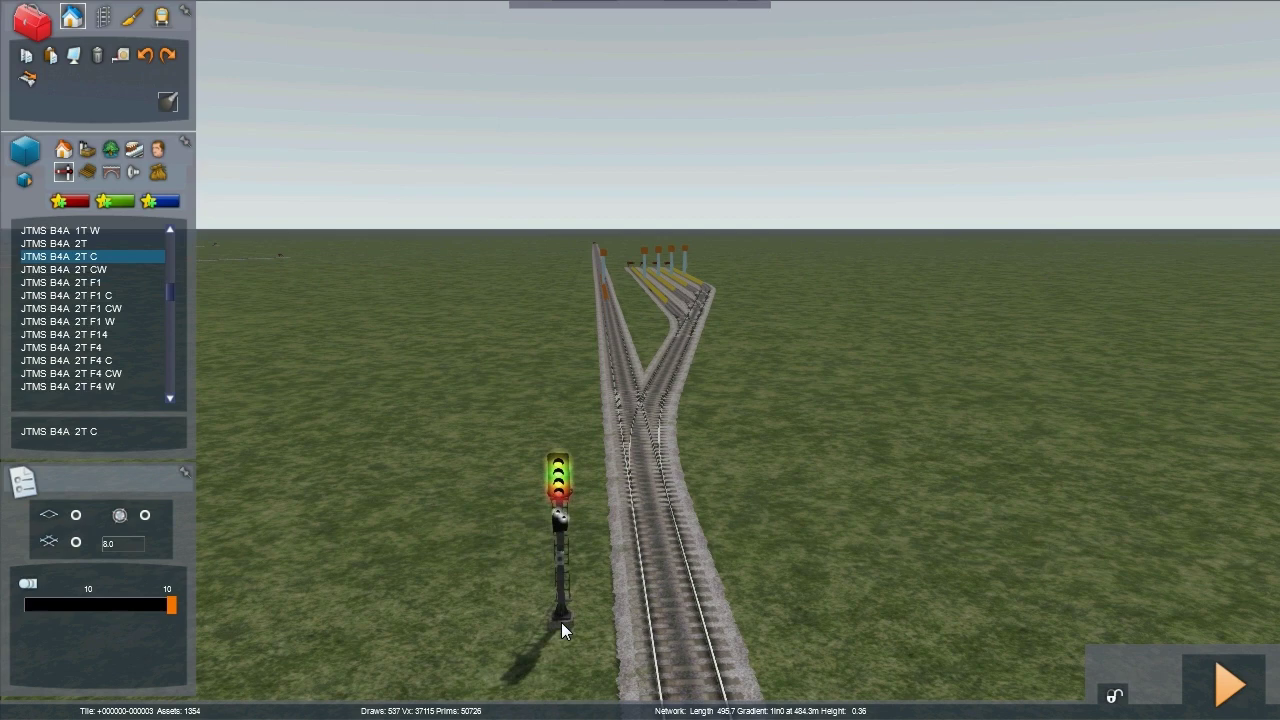
Step: Place the signal beside the track before the junction, with links on the approach, the main line and the yard branch, and select it
{"action": "left_click", "coordinate": [566, 624]}
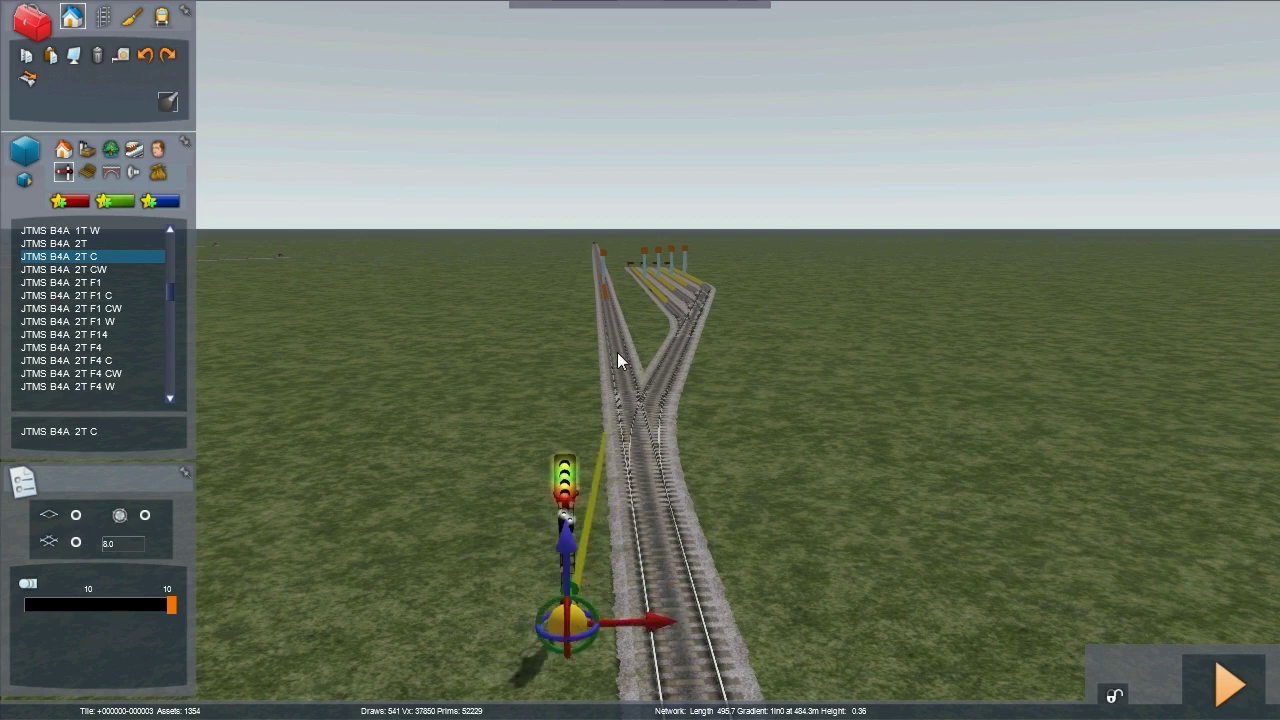
{"action": "left_click", "coordinate": [677, 362]}
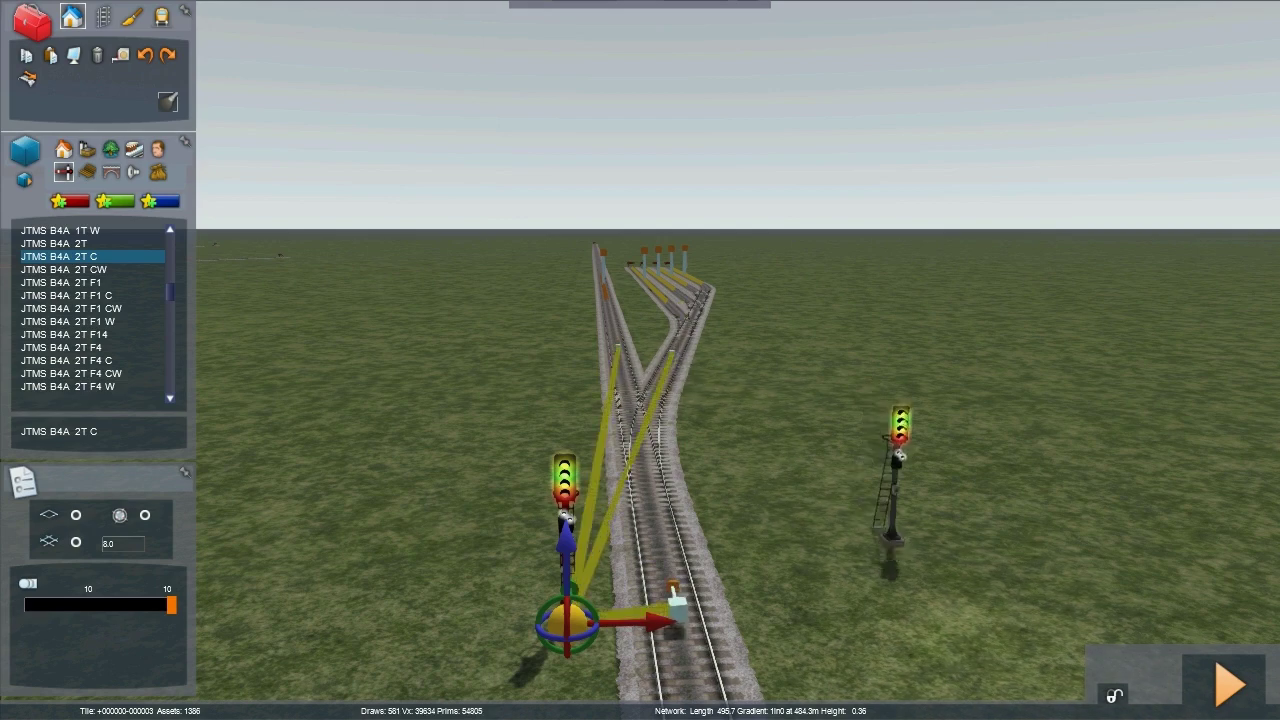
{"action": "right_click", "coordinate": [886, 538]}
{"action": "left_click", "coordinate": [568, 480]}
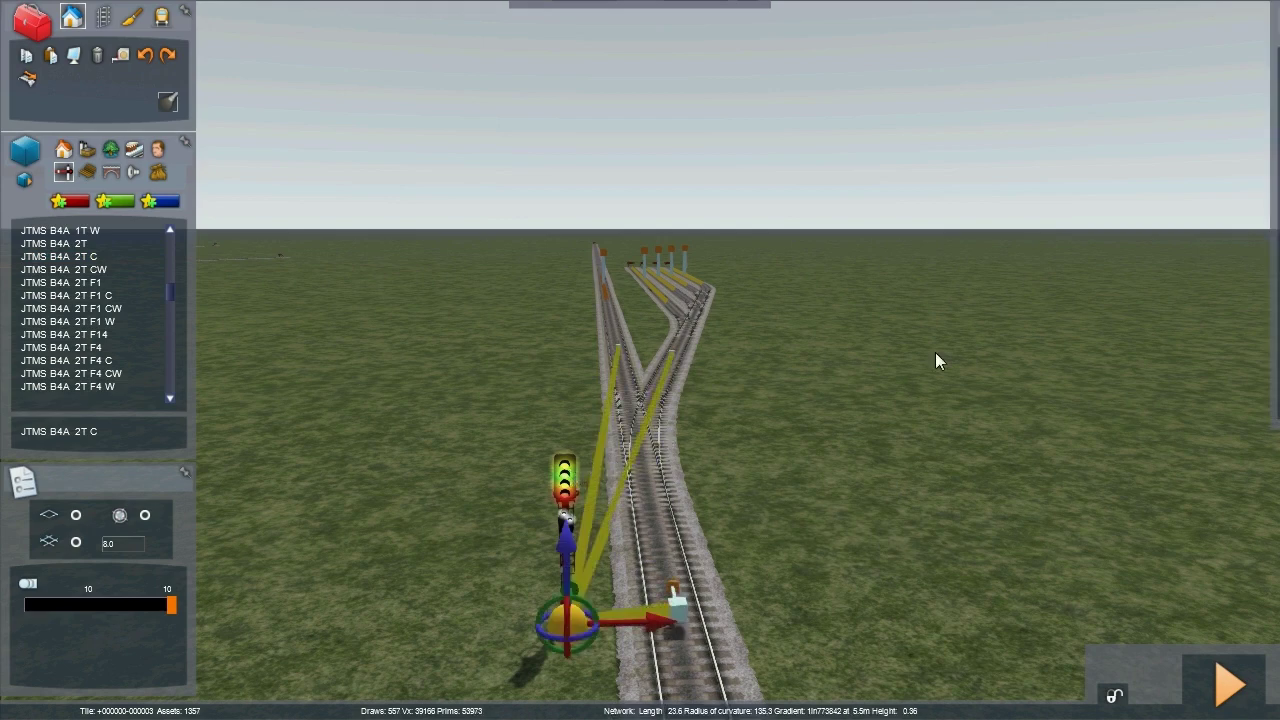
Step: Identify the new signal as S010 with 4 in the adjoining field, enter Y for link 2, and deselect it
{"action": "mouse_move", "coordinate": [1268, 18]}
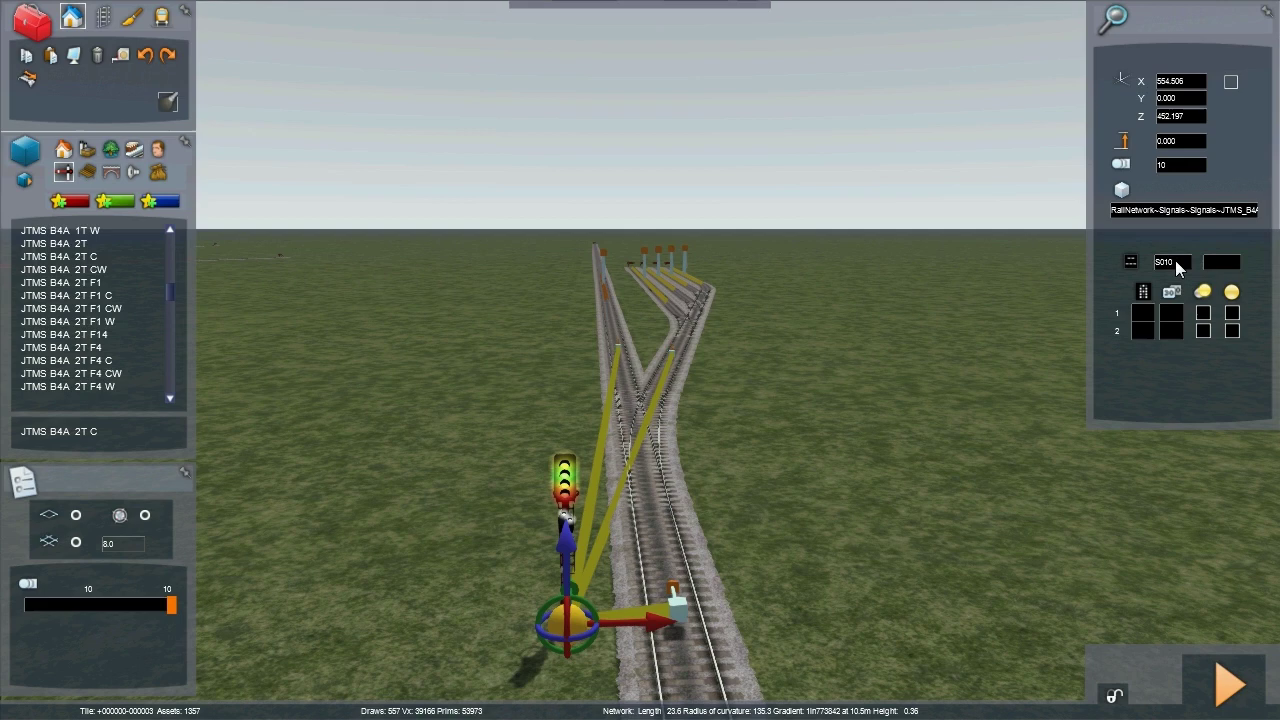
{"action": "left_click", "coordinate": [1226, 262]}
{"action": "type", "text": "4"}
{"action": "left_click", "coordinate": [1143, 313]}
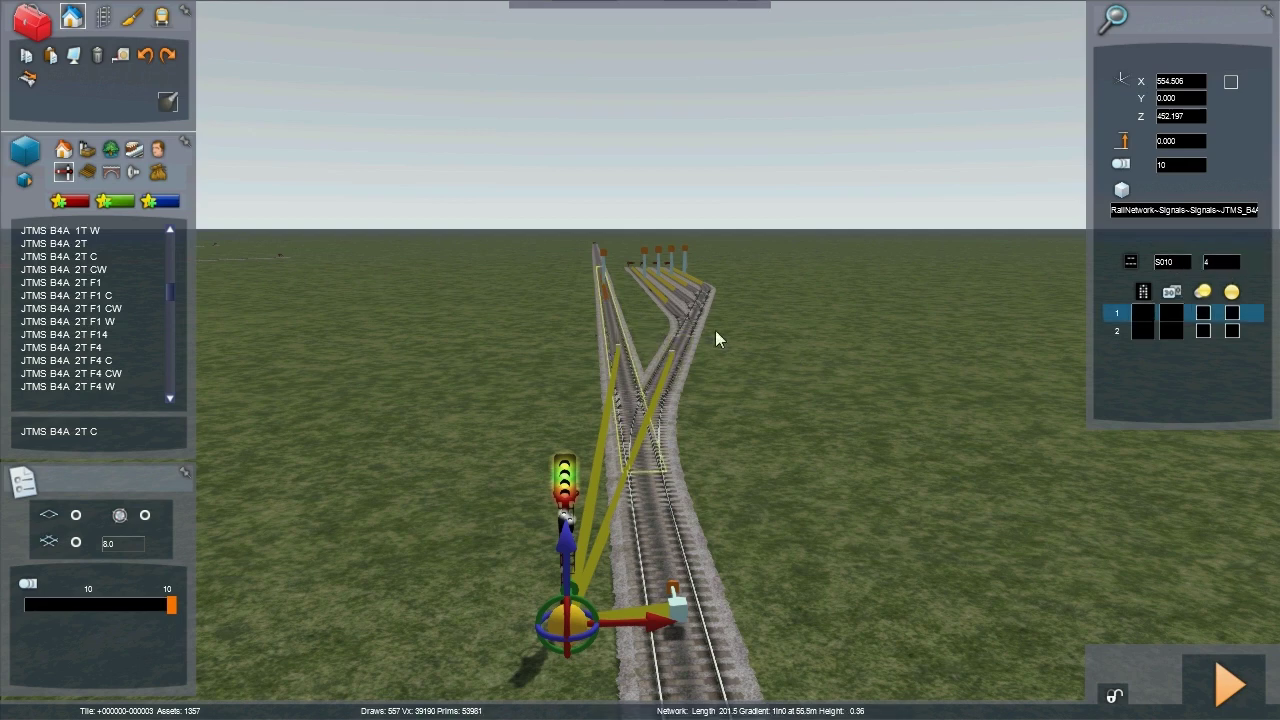
{"action": "left_click", "coordinate": [1143, 331]}
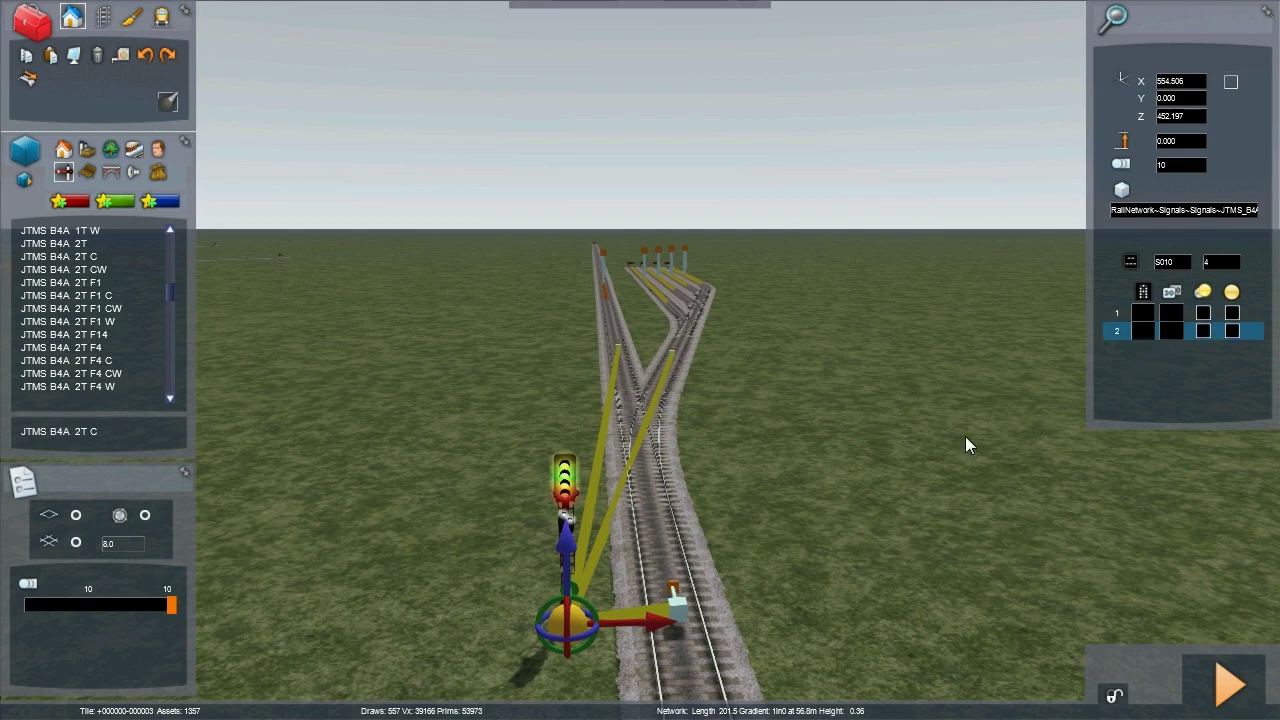
{"action": "type", "text": "Y"}
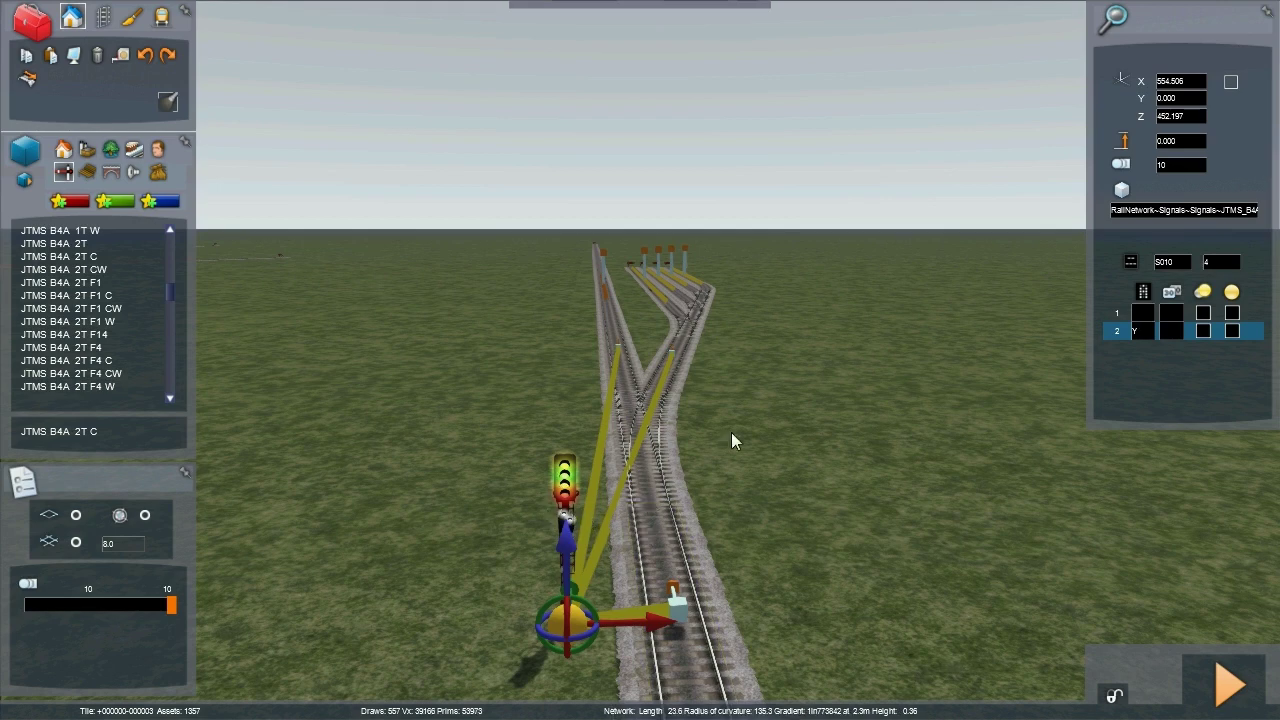
{"action": "scroll", "coordinate": [765, 346], "scroll_direction": "down", "scroll_amount": 5}
{"action": "left_click", "coordinate": [815, 468]}
{"action": "key", "text": "Down"}
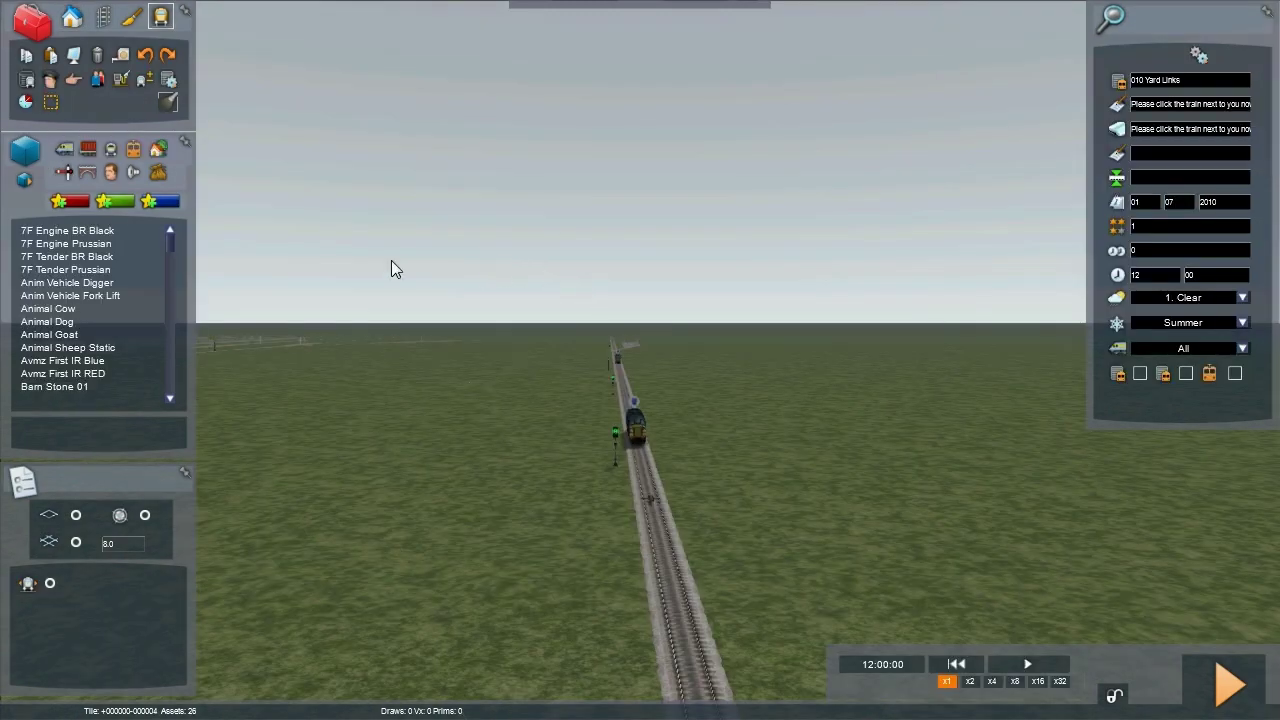
Step: Open the scenario's timetable and examine Service1's path to S010 A and the starting positions of the three services
{"action": "left_click", "coordinate": [24, 104]}
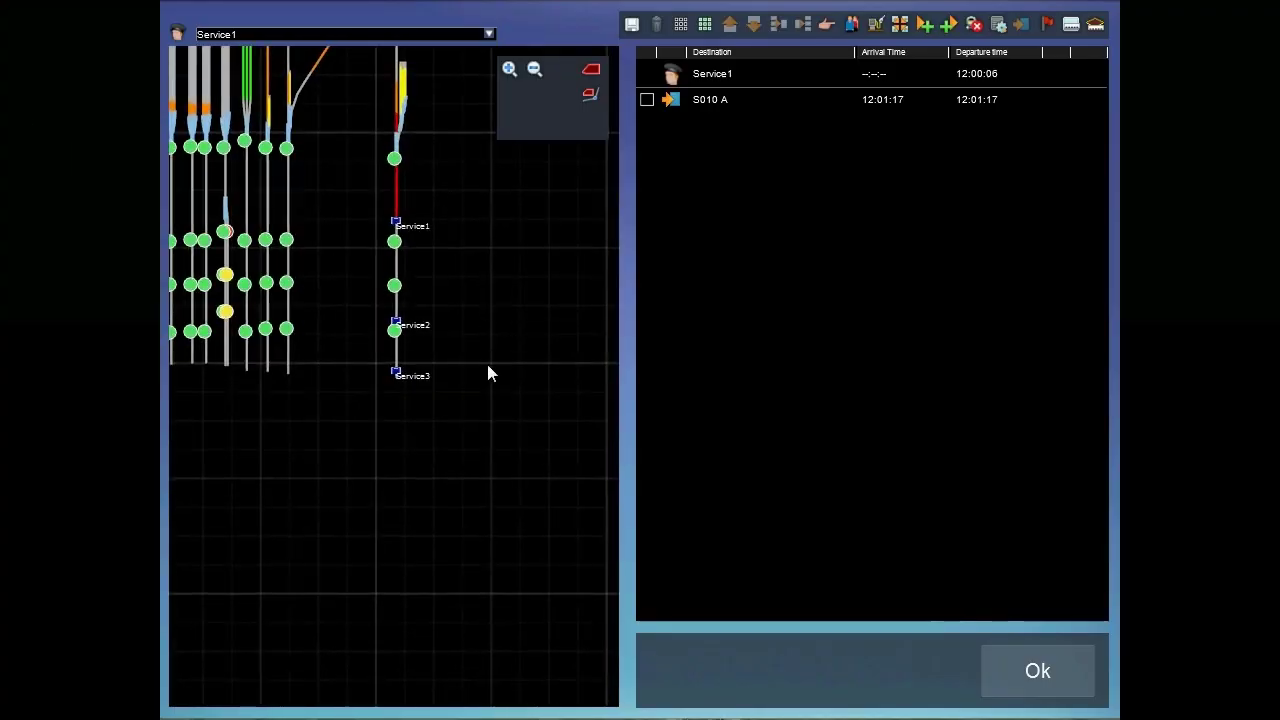
{"action": "left_click_drag", "start_coordinate": [416, 238], "coordinate": [469, 384]}
{"action": "scroll", "coordinate": [468, 378], "scroll_direction": "up", "scroll_amount": 3}
{"action": "left_click_drag", "start_coordinate": [442, 269], "coordinate": [430, 398]}
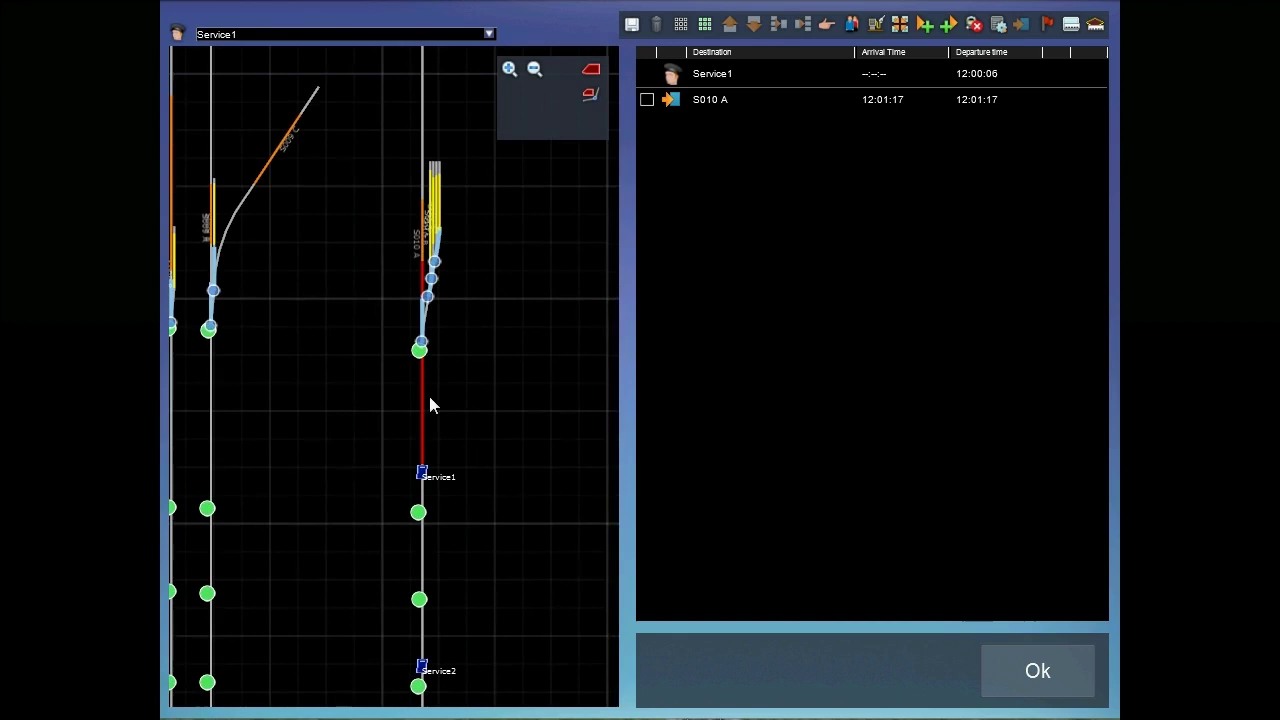
{"action": "scroll", "coordinate": [421, 232], "scroll_direction": "up", "scroll_amount": 2}
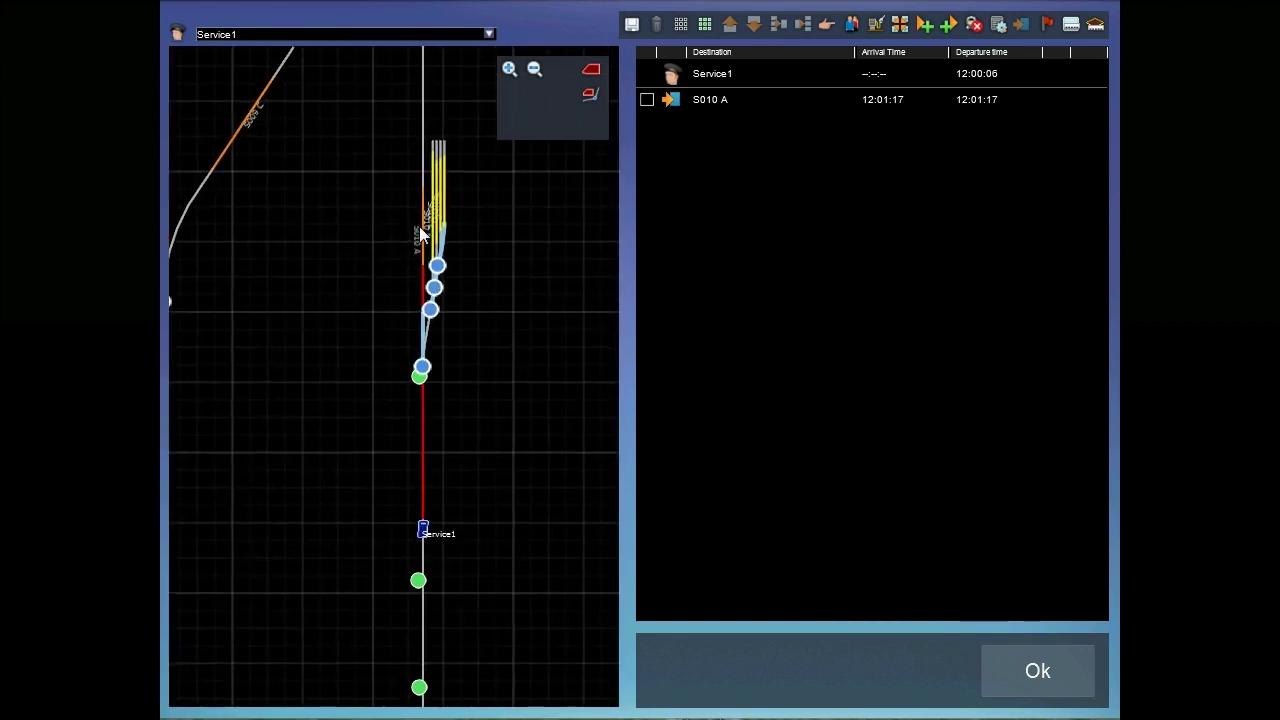
{"action": "left_click_drag", "start_coordinate": [513, 430], "coordinate": [511, 154]}
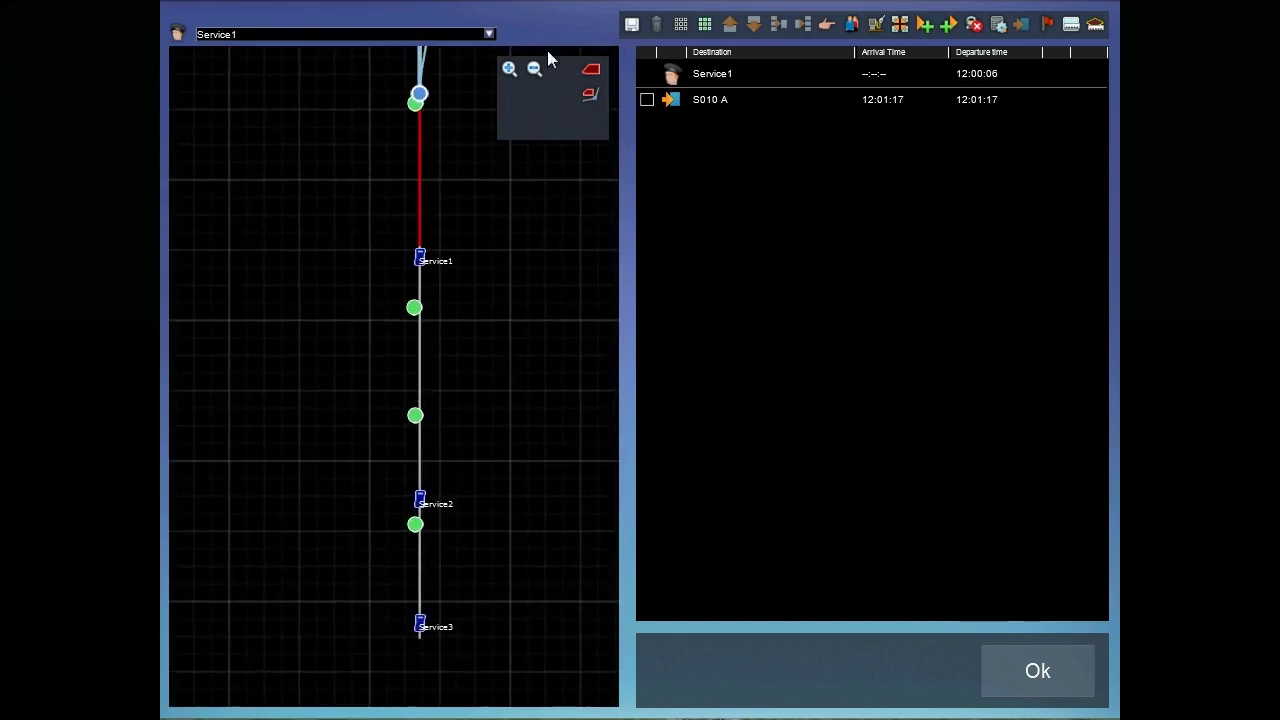
Step: Display Service2's timetable and inspect its path through the junction to siding S010 B
{"action": "left_click", "coordinate": [489, 34]}
{"action": "left_click", "coordinate": [263, 62]}
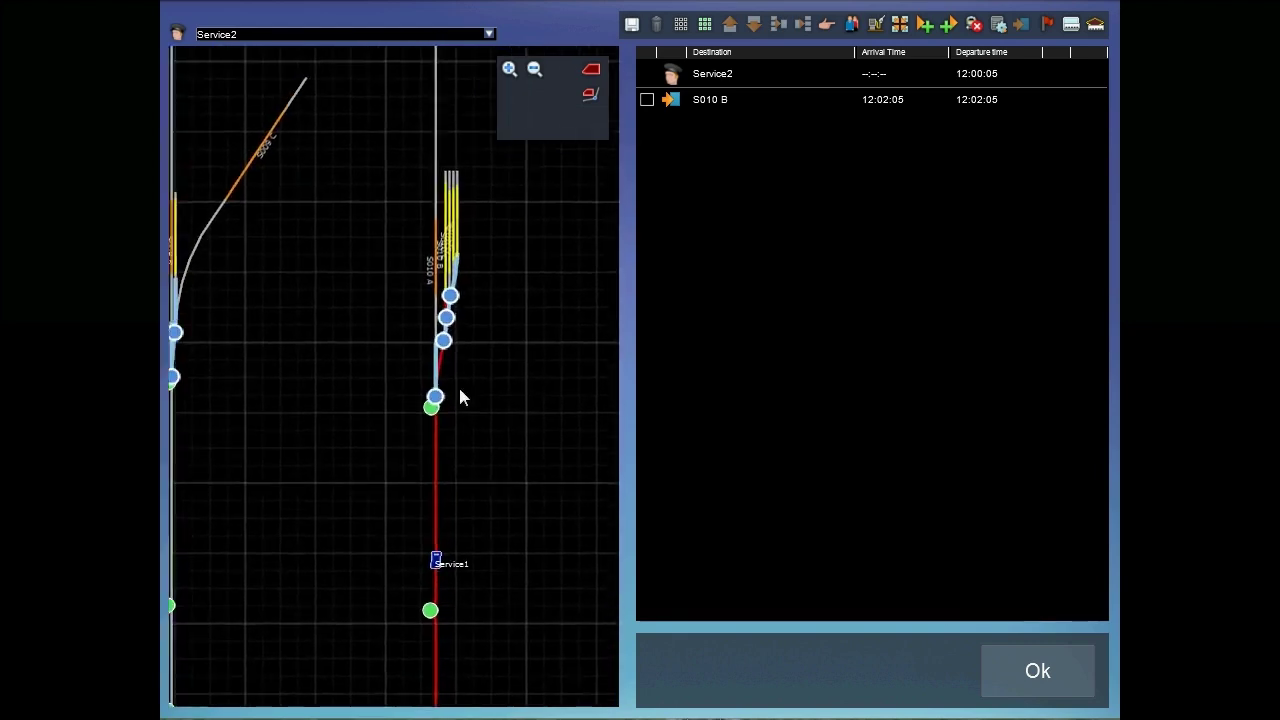
{"action": "scroll", "coordinate": [490, 300], "scroll_direction": "up", "scroll_amount": 2}
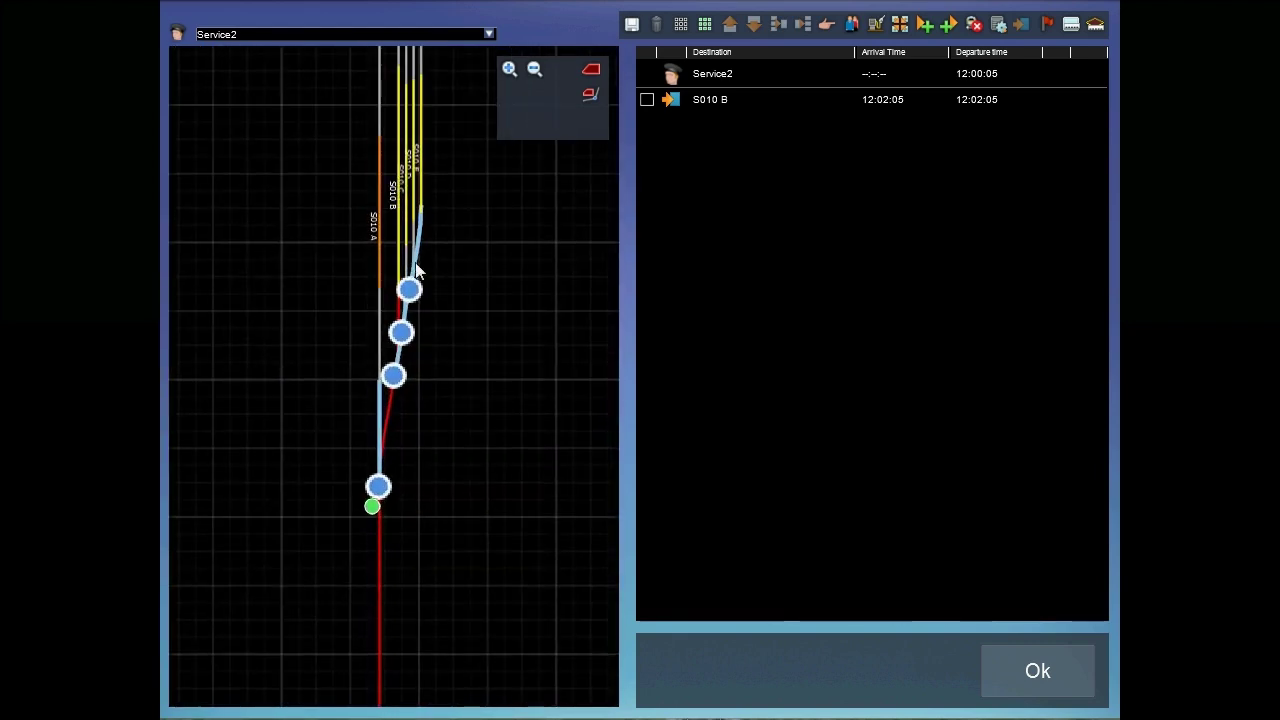
Step: Trace Service2's path back from the junction, past Service1, to Service2's starting position
{"action": "left_click_drag", "start_coordinate": [485, 464], "coordinate": [507, 130]}
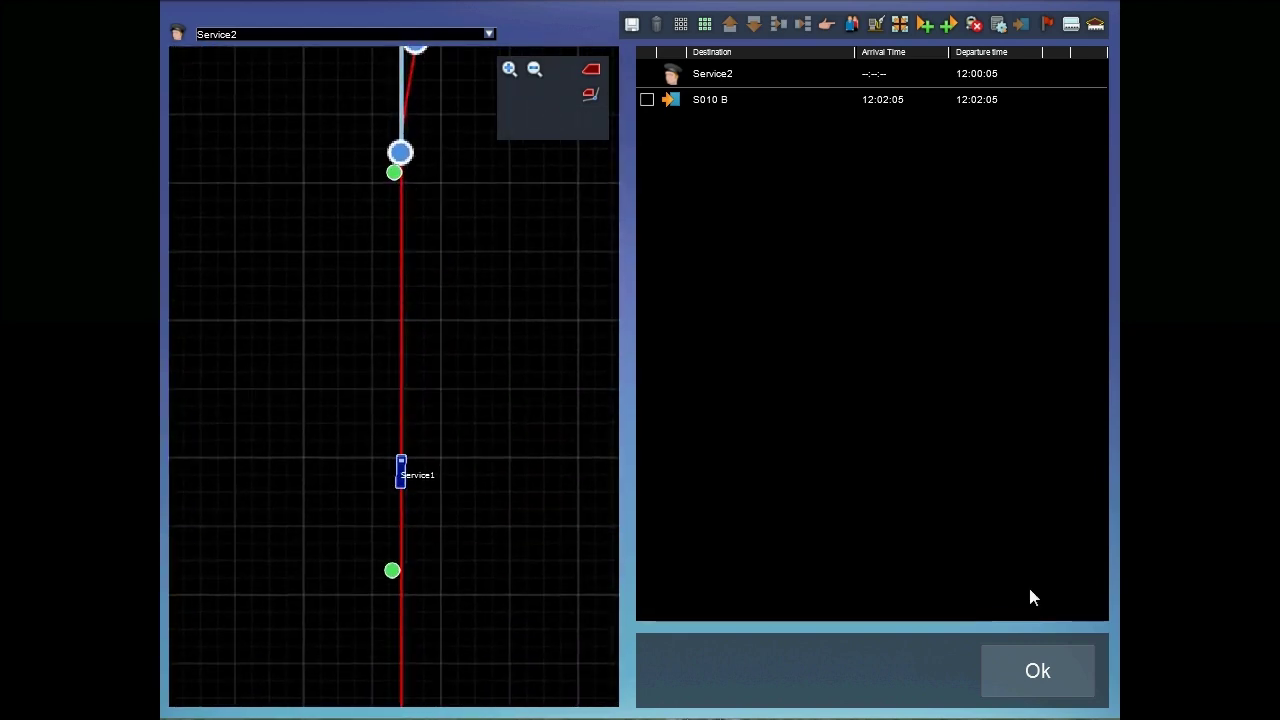
{"action": "left_click_drag", "start_coordinate": [502, 613], "coordinate": [486, 243]}
{"action": "scroll", "coordinate": [524, 202], "scroll_direction": "down", "scroll_amount": 2}
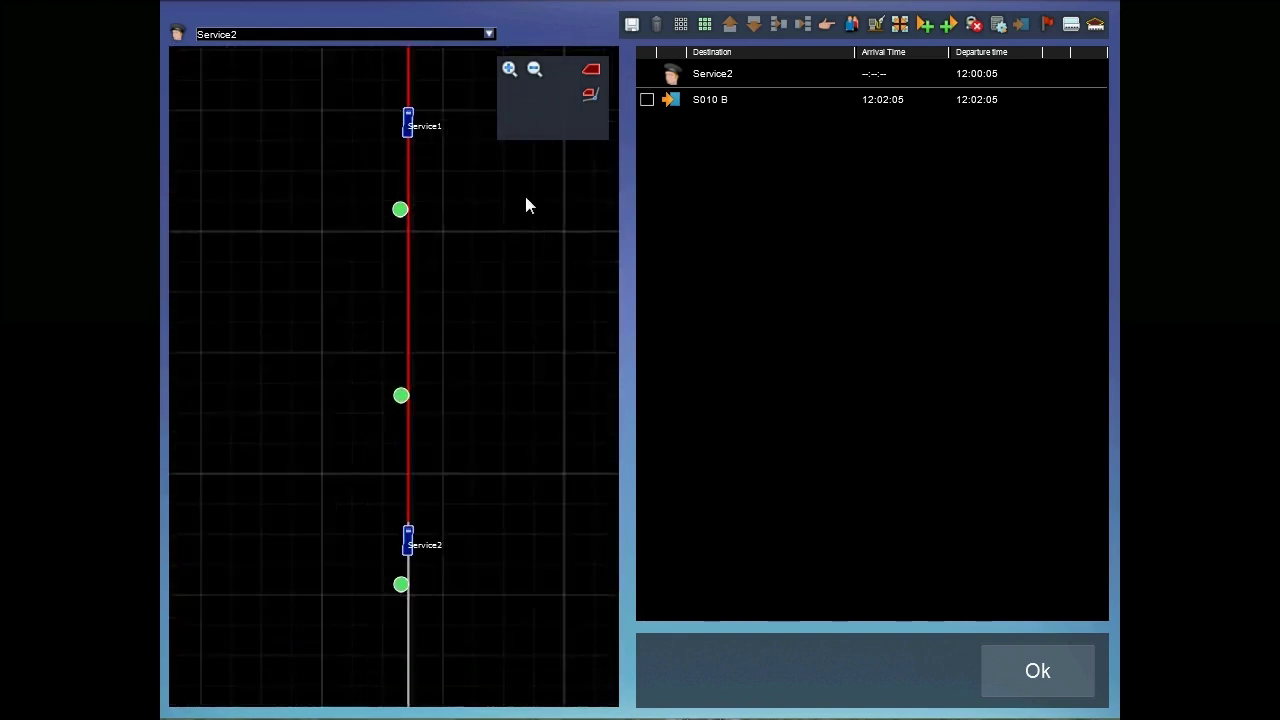
Step: Display Service3's timetable and examine the line from its starting position up to the junction and sidings
{"action": "left_click", "coordinate": [488, 34]}
{"action": "left_click", "coordinate": [221, 69]}
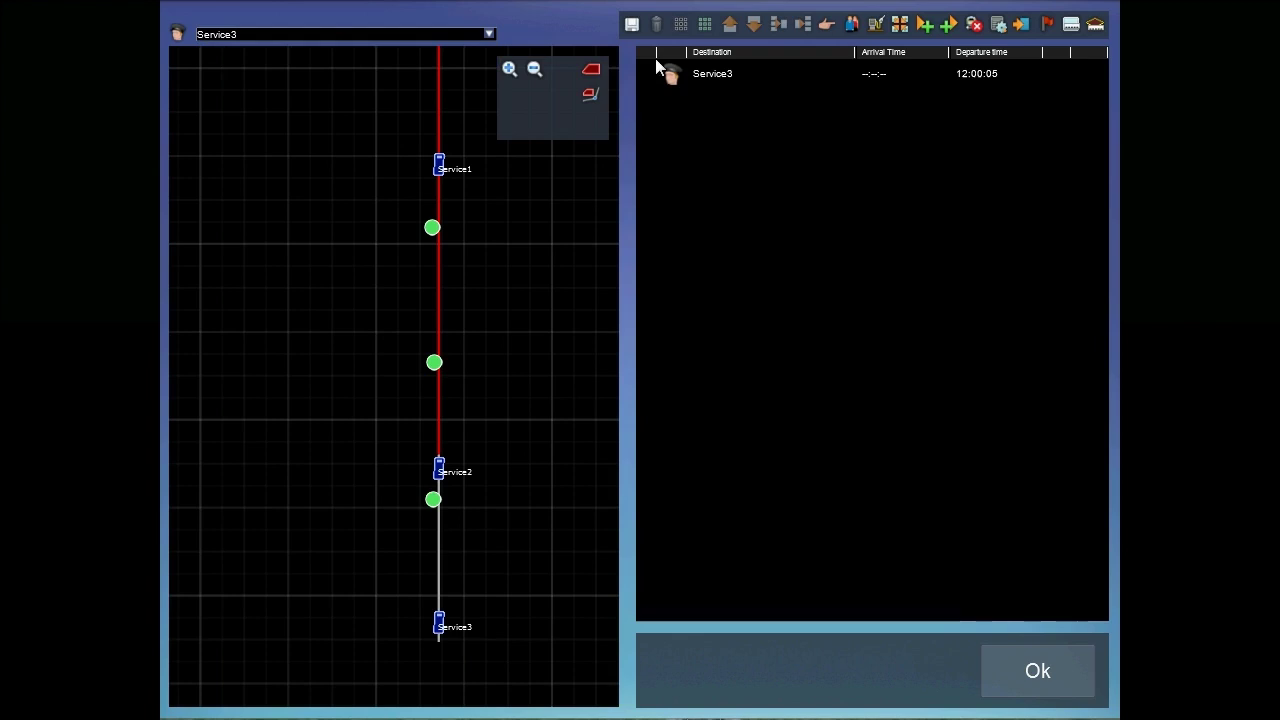
{"action": "left_click_drag", "start_coordinate": [480, 229], "coordinate": [474, 194]}
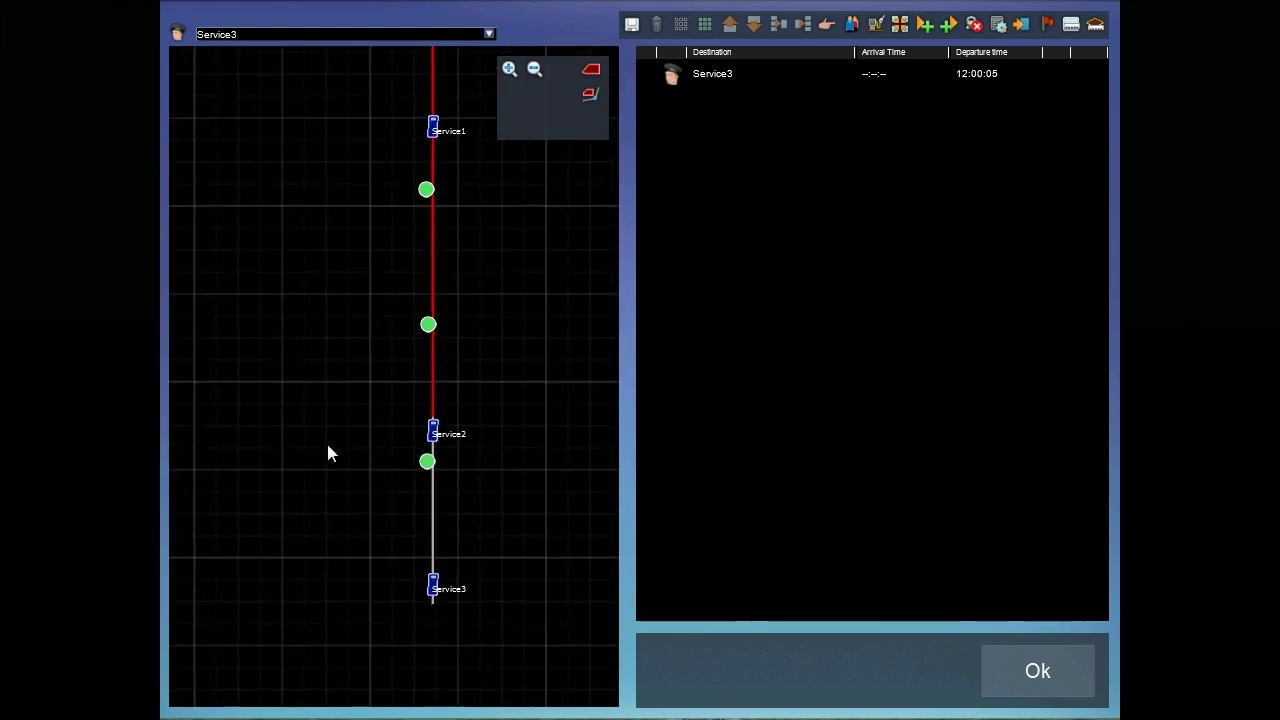
{"action": "left_click_drag", "start_coordinate": [488, 490], "coordinate": [450, 638]}
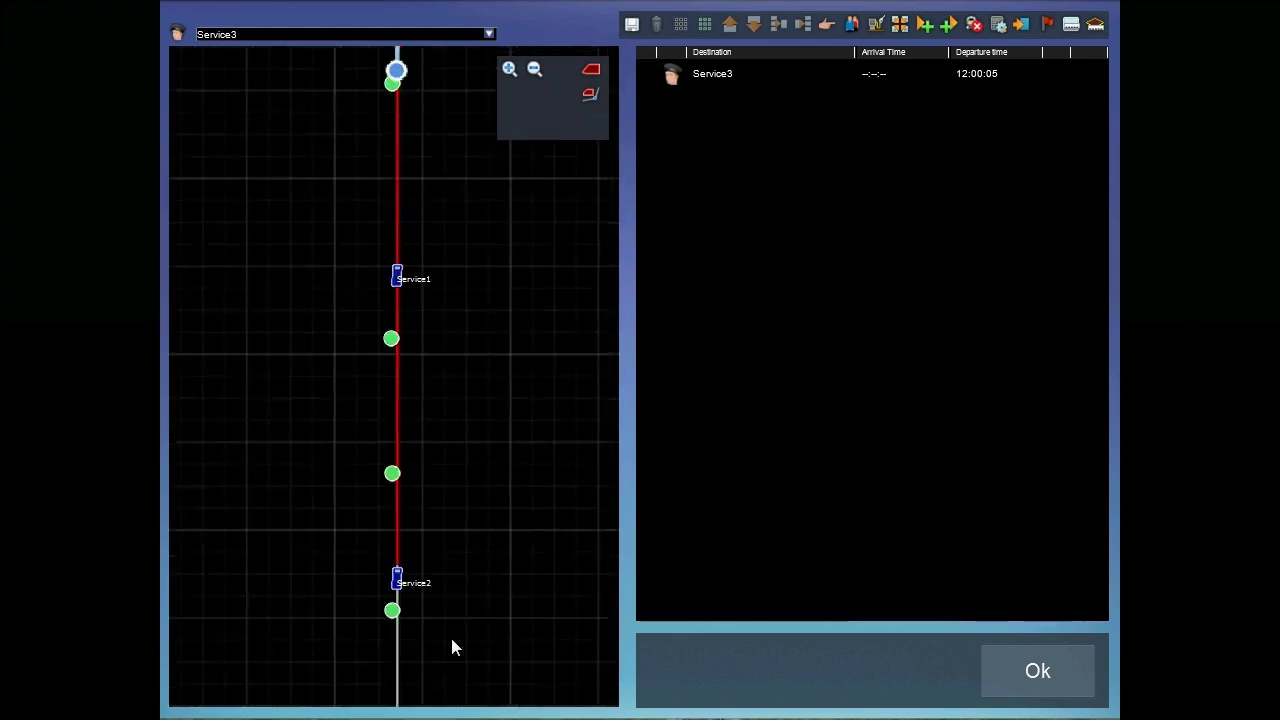
{"action": "left_click_drag", "start_coordinate": [496, 402], "coordinate": [494, 704]}
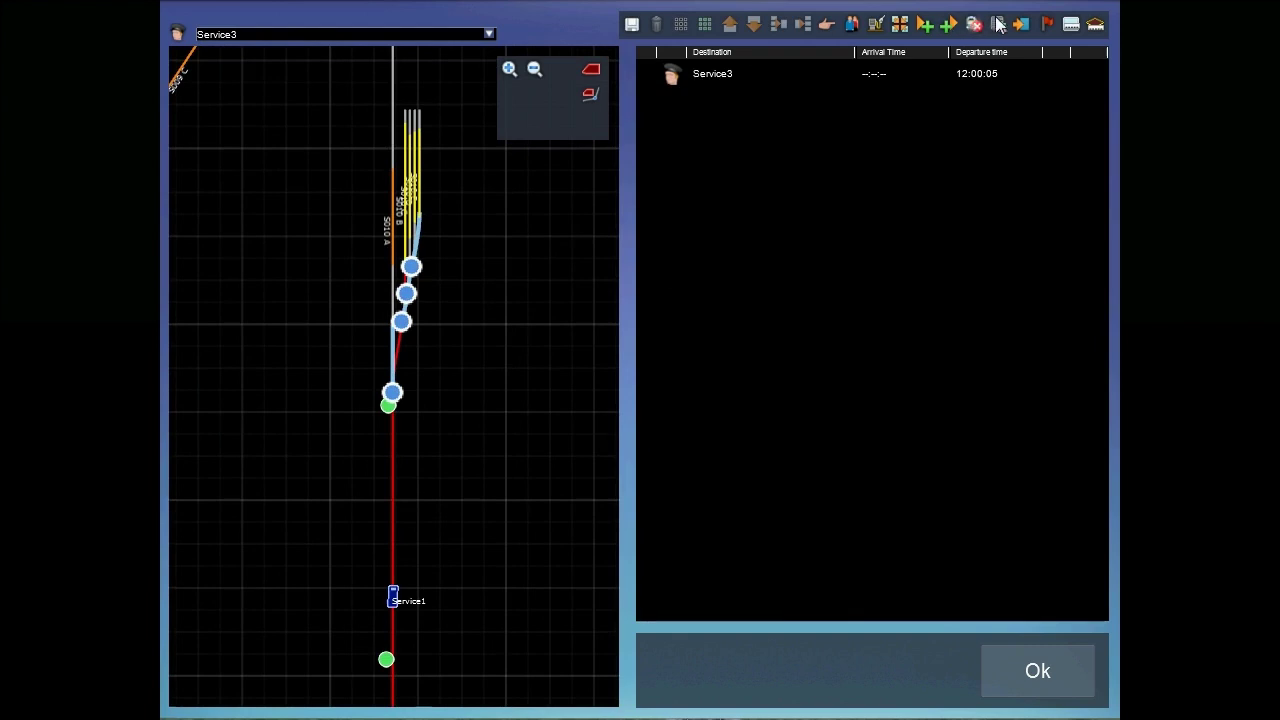
Step: Add a final destination instruction to Service3's timetable and set it to siding S010 C
{"action": "left_click", "coordinate": [1022, 25]}
{"action": "double_click", "coordinate": [677, 100]}
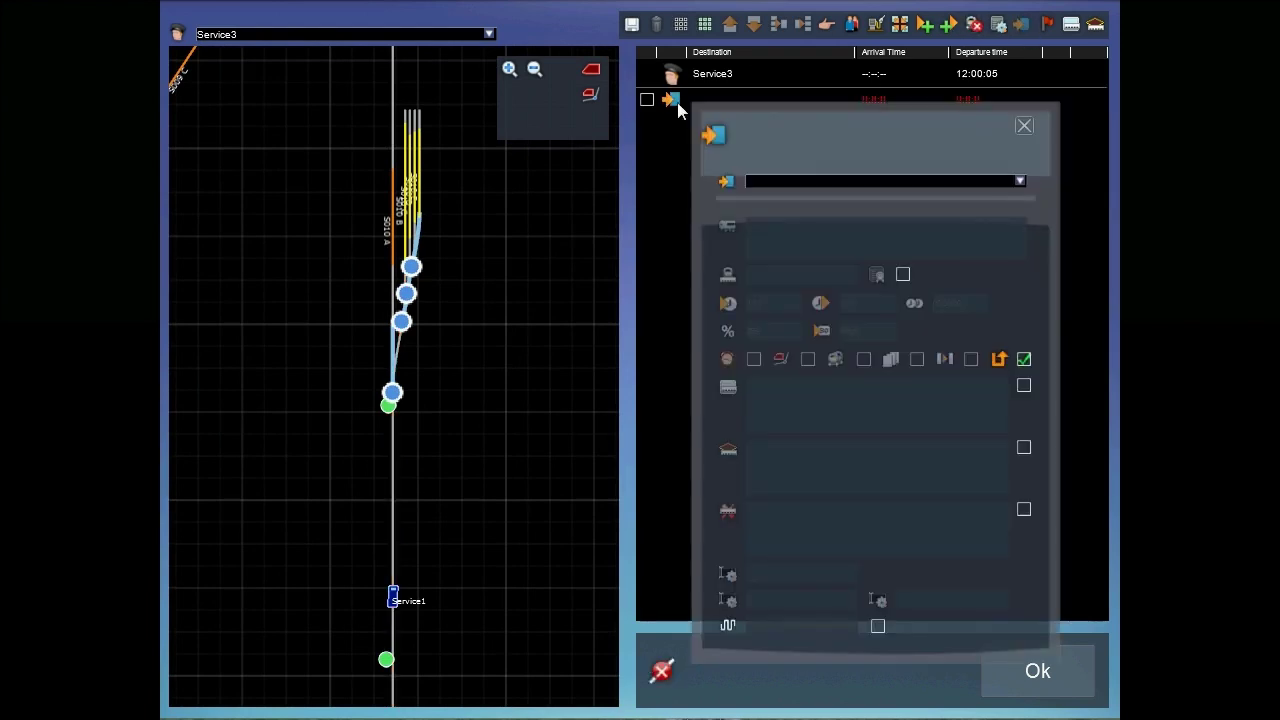
{"action": "left_click", "coordinate": [1020, 184]}
{"action": "scroll", "coordinate": [1022, 260], "scroll_direction": "down", "scroll_amount": 3}
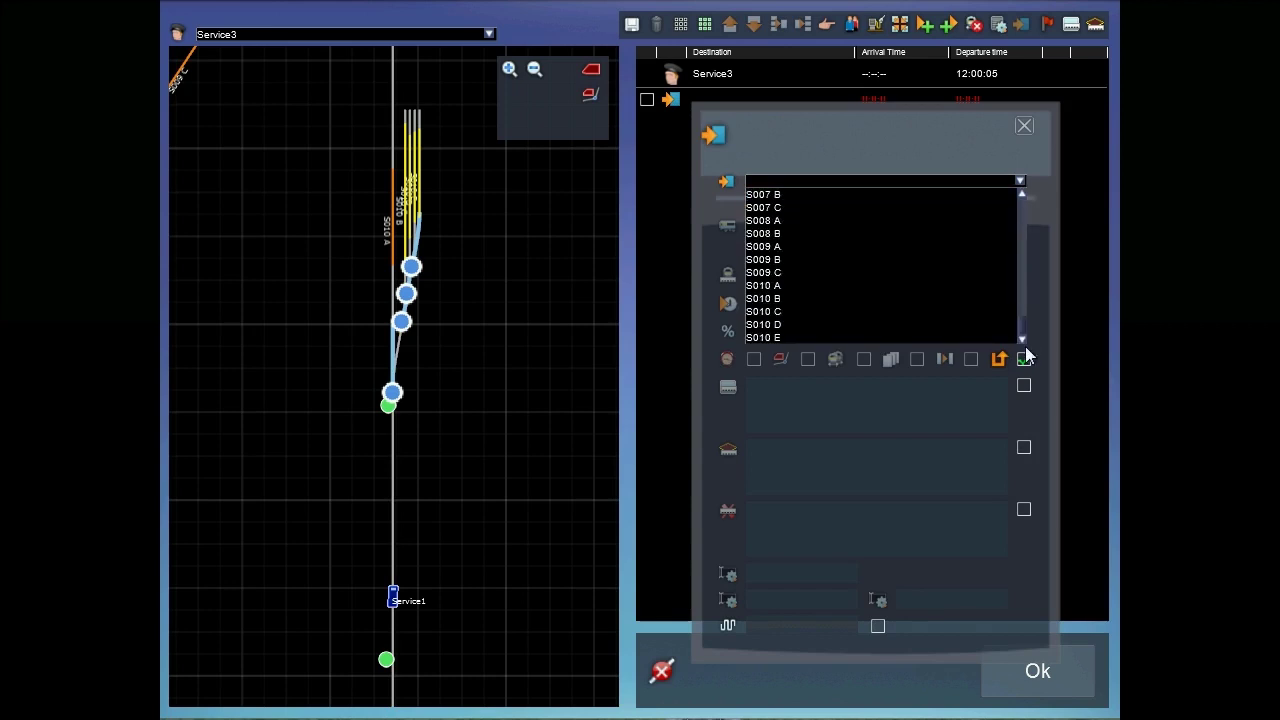
{"action": "left_click", "coordinate": [771, 320]}
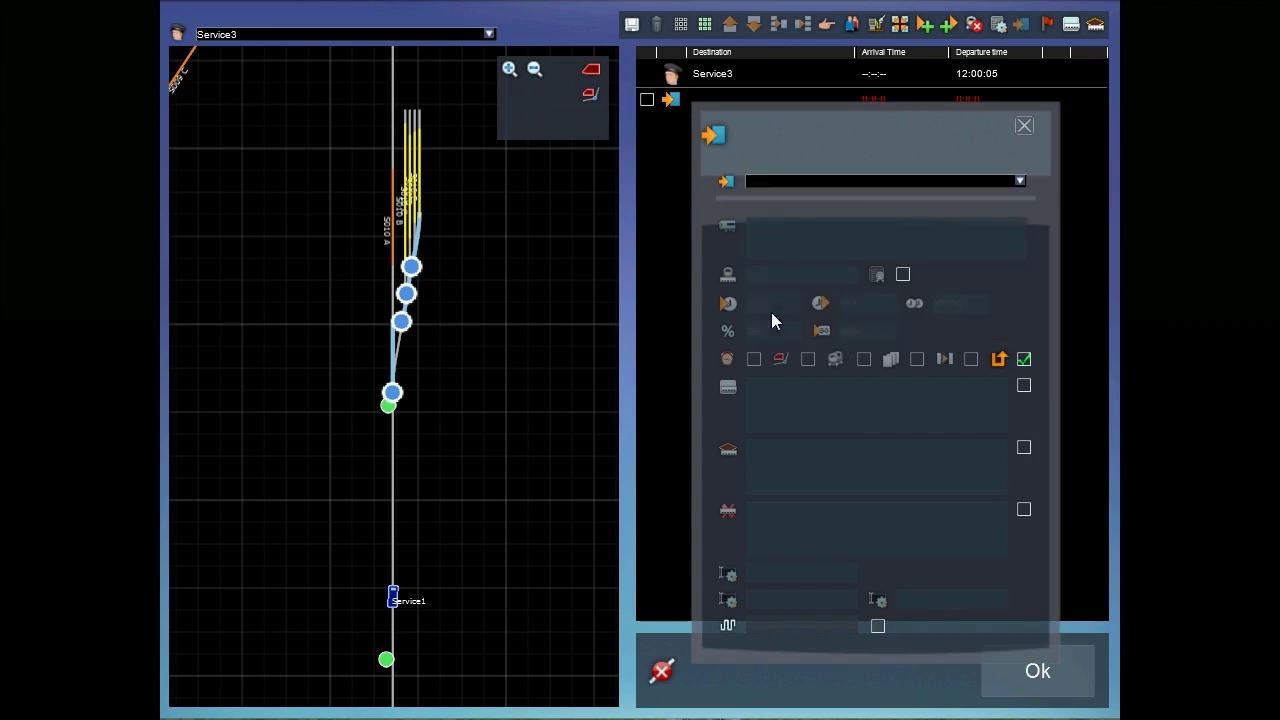
{"action": "left_click", "coordinate": [1024, 125]}
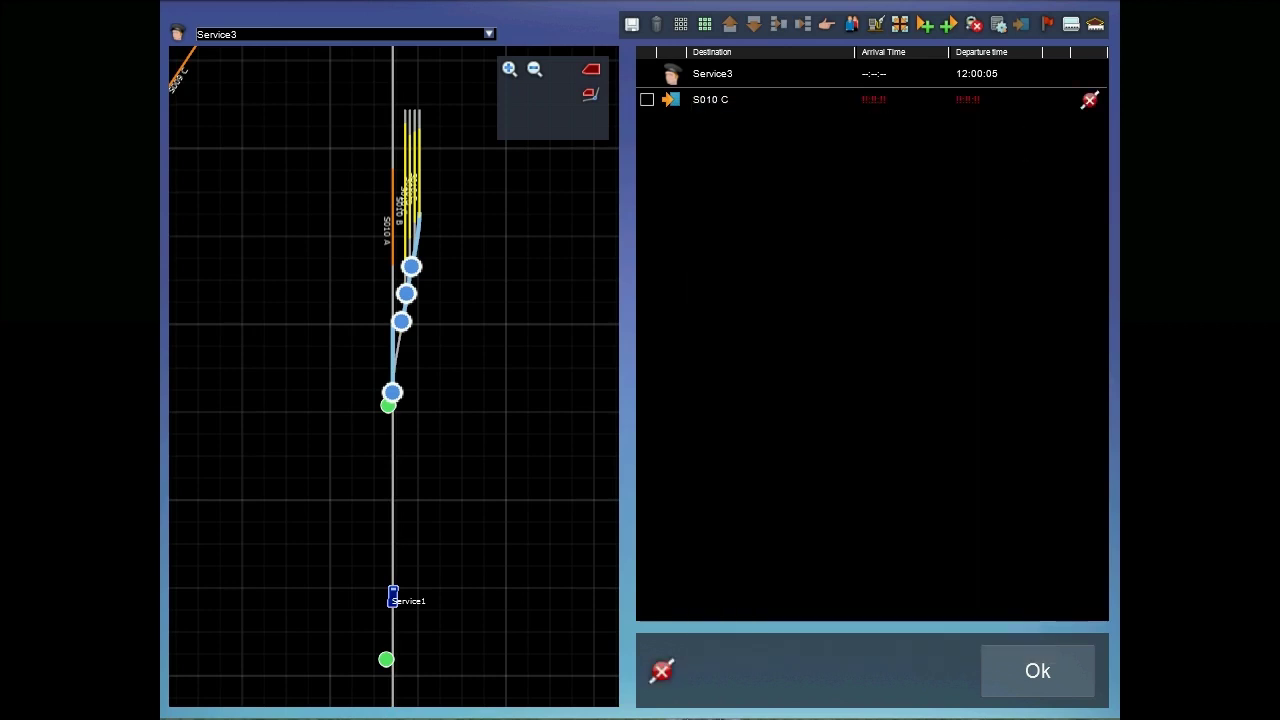
Step: Review the list of failed drivers and the reason Service3's S010 C instruction is rejected
{"action": "left_click", "coordinate": [672, 668]}
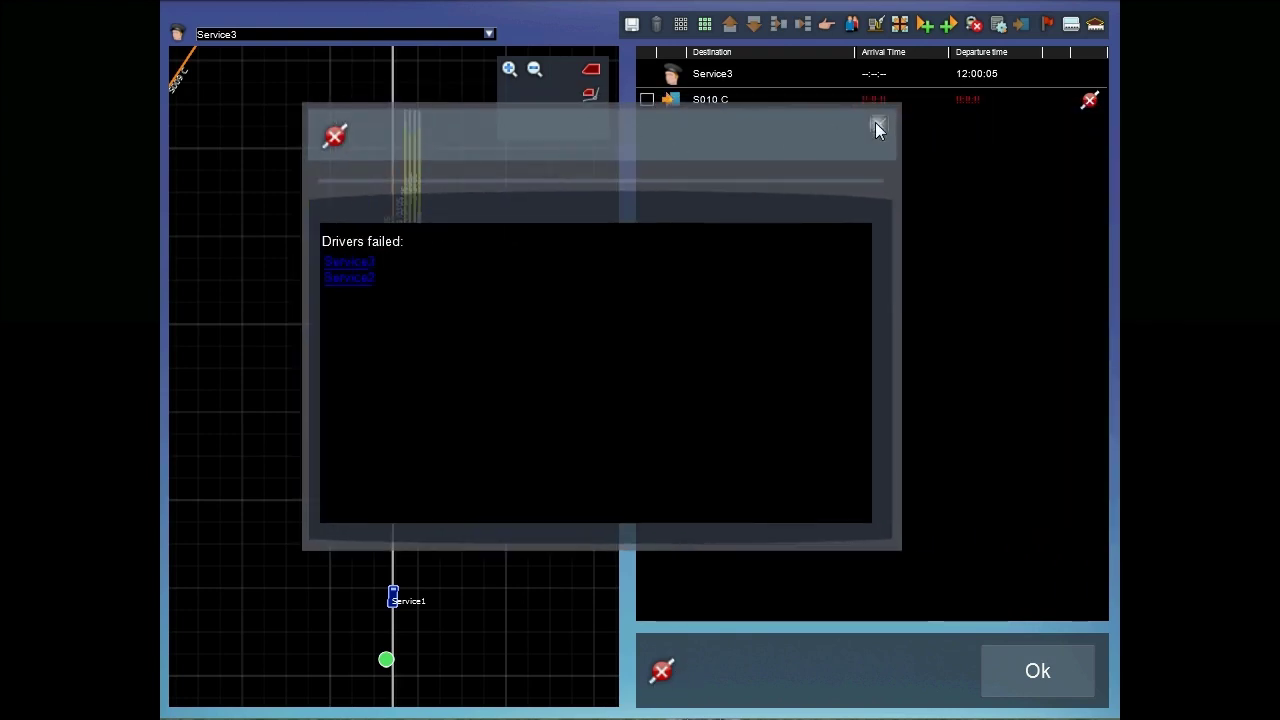
{"action": "left_click", "coordinate": [876, 125]}
{"action": "left_click", "coordinate": [1089, 99]}
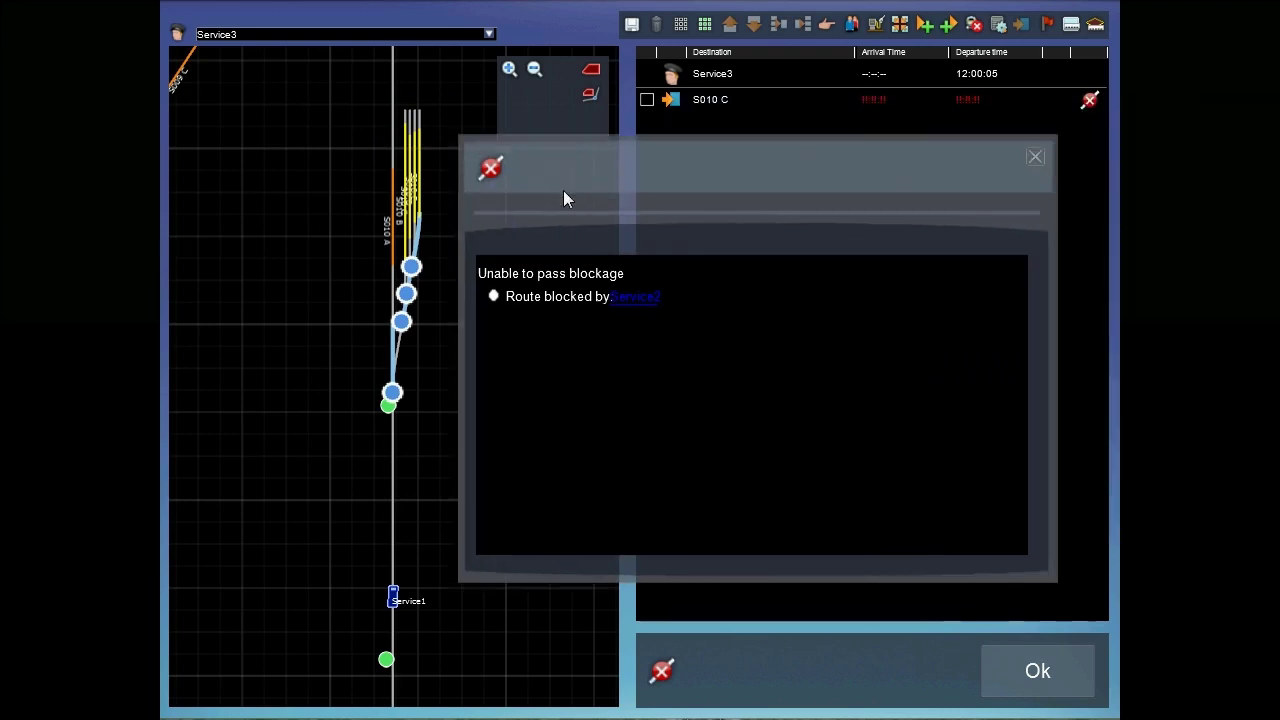
{"action": "left_click", "coordinate": [845, 214]}
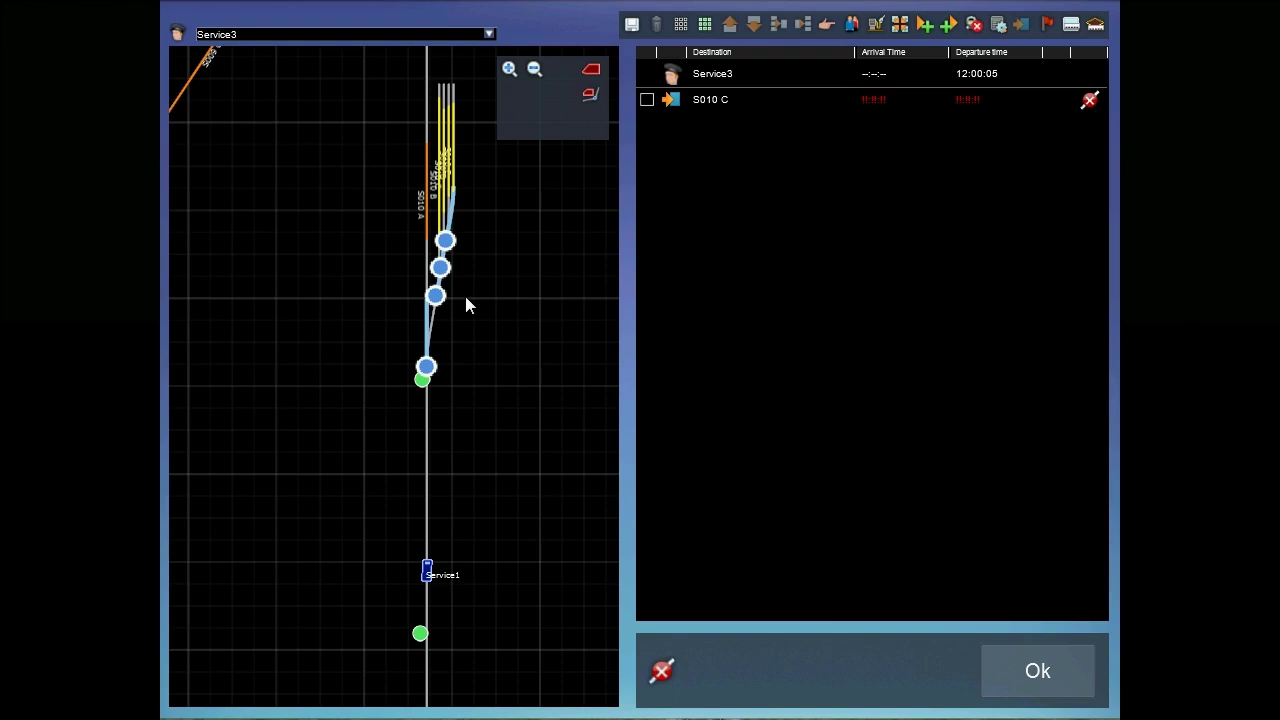
Step: Delete the S010 C destination instruction from Service3's timetable
{"action": "left_click", "coordinate": [646, 99]}
{"action": "left_click", "coordinate": [655, 28]}
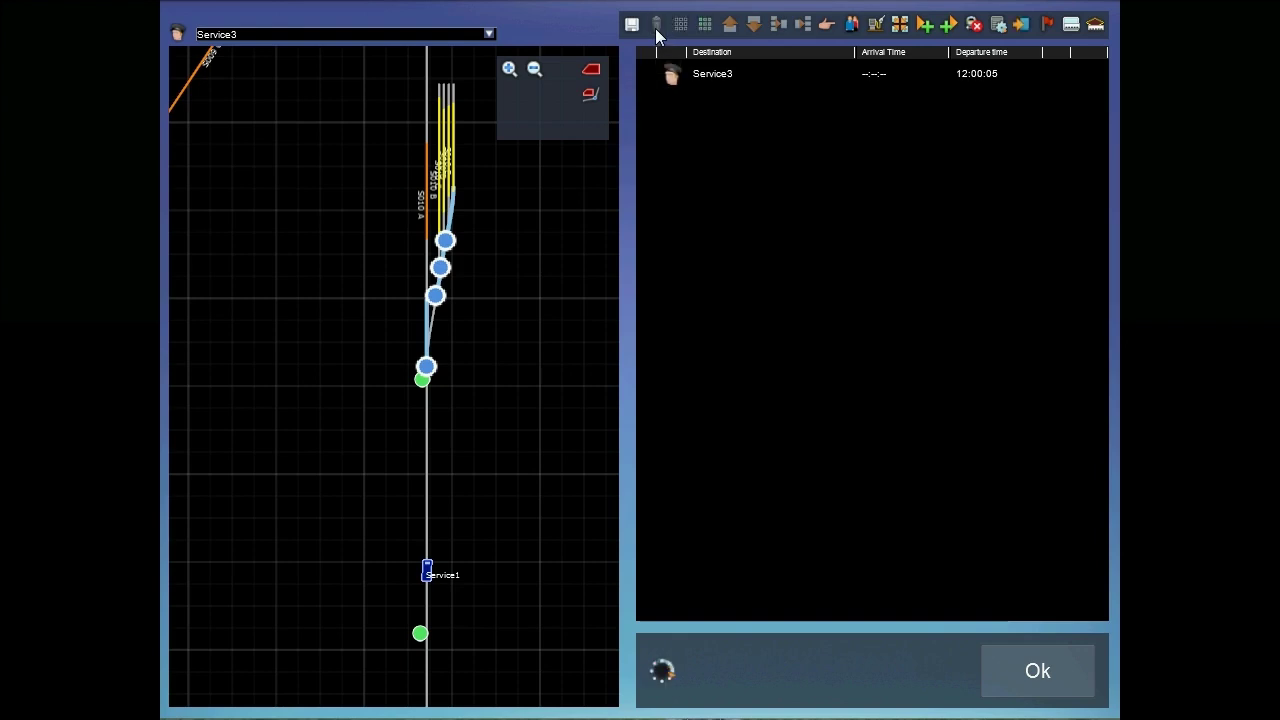
Step: Close the timetable and run the scenario, viewing the services and signals along the line towards the junction
{"action": "left_click", "coordinate": [1037, 671]}
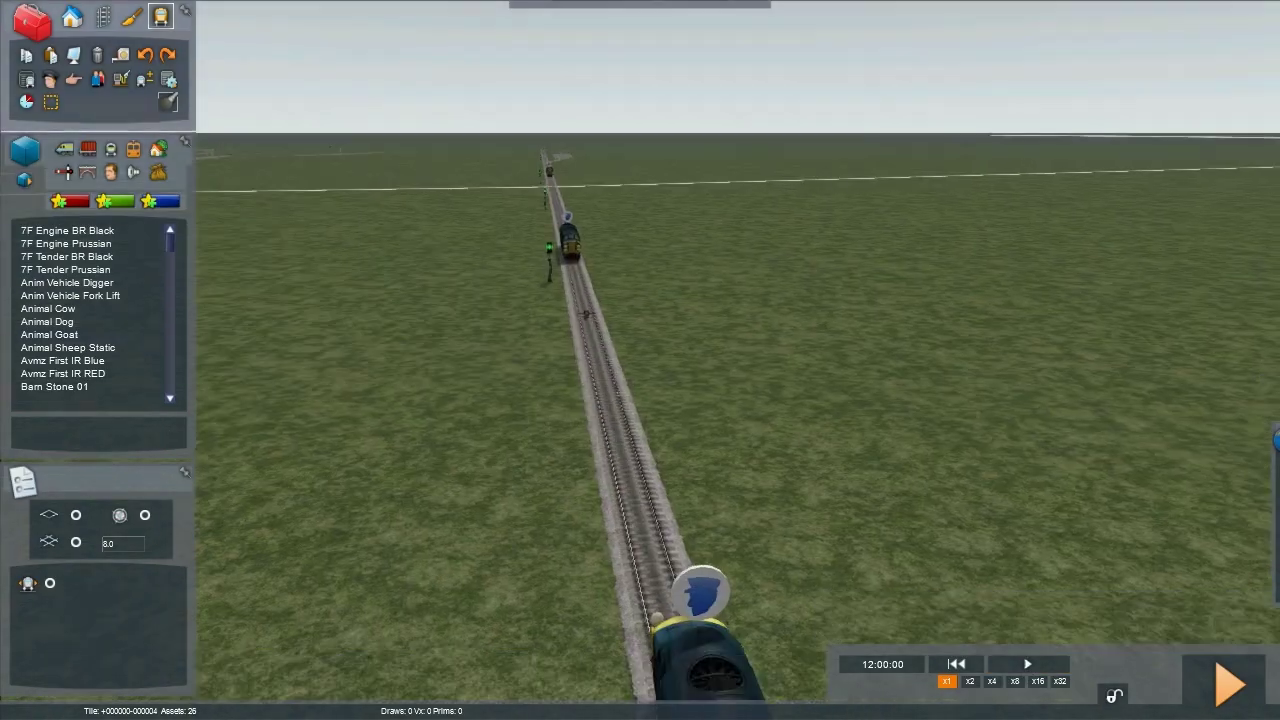
{"action": "right_click_drag", "start_coordinate": [811, 300], "coordinate": [811, 370]}
{"action": "key", "text": "Down"}
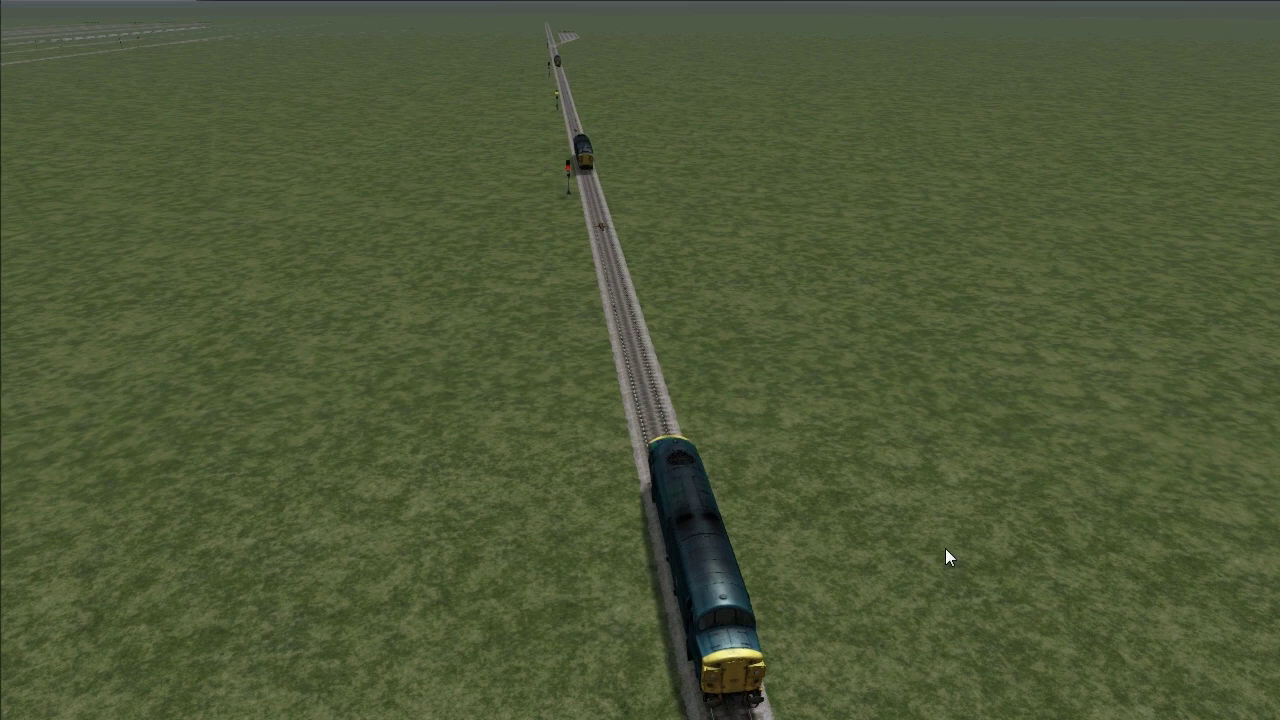
{"action": "right_click_drag", "start_coordinate": [668, 467], "coordinate": [630, 200]}
{"action": "key", "text": "Up"}
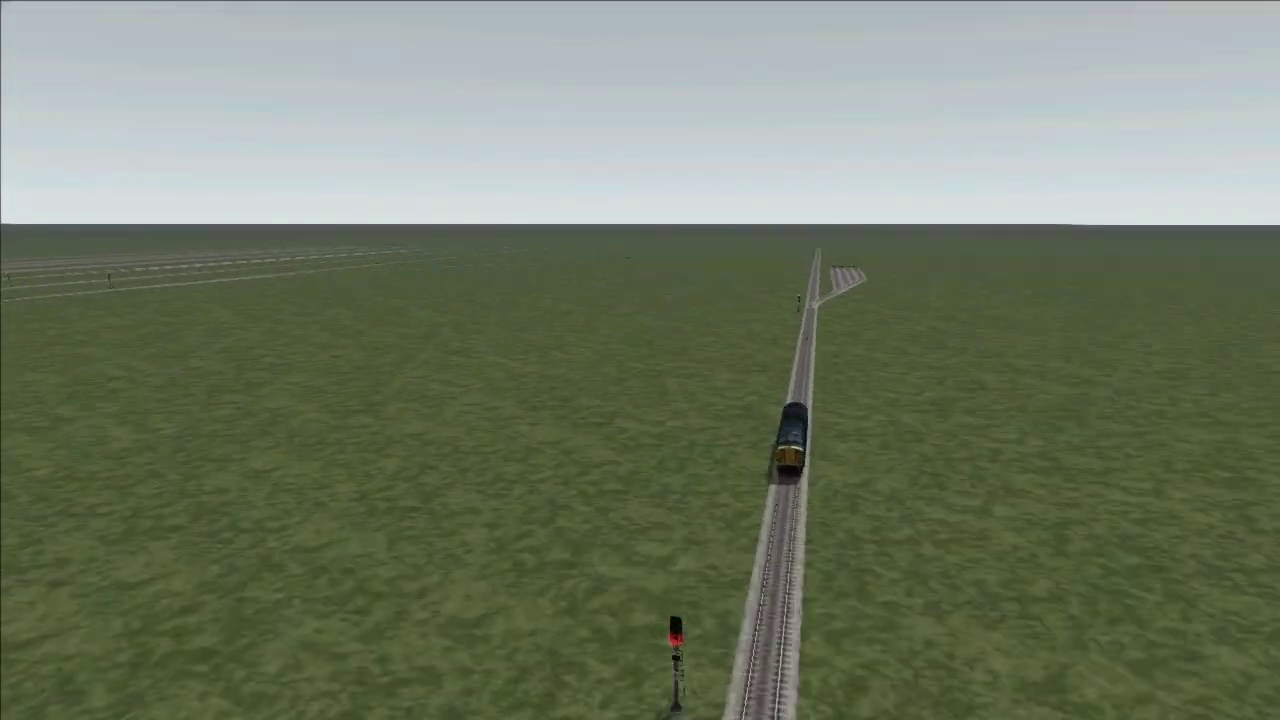
Step: Watch the junction signal's aspects as the services pass it towards the main line and the yard
{"action": "right_click_drag", "start_coordinate": [640, 360], "coordinate": [720, 430]}
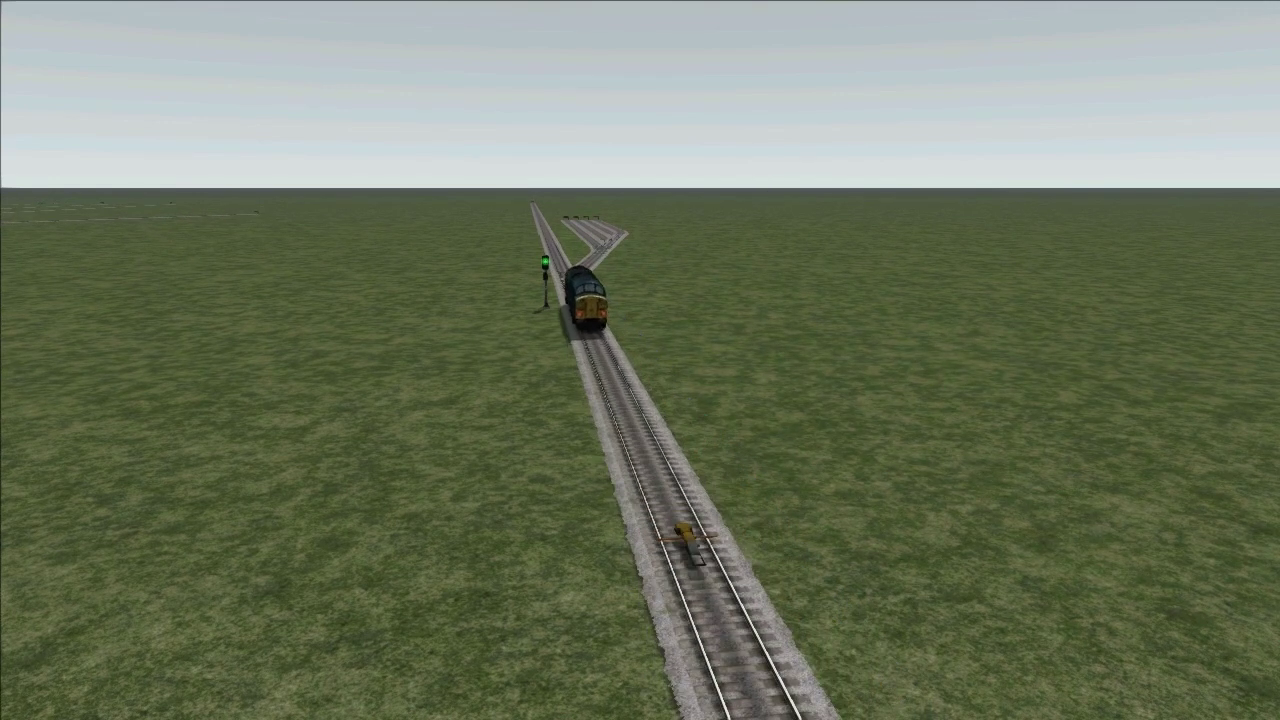
{"action": "right_click_drag", "start_coordinate": [640, 360], "coordinate": [980, 324]}
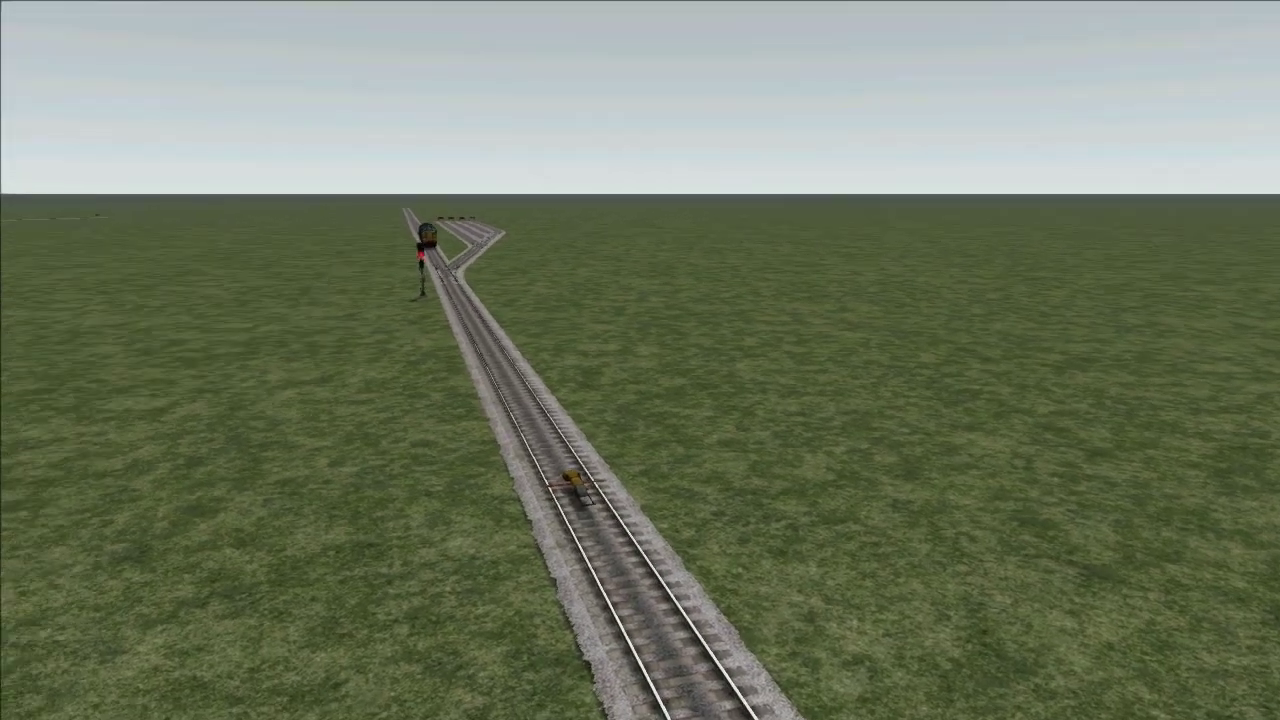
{"action": "right_click_drag", "start_coordinate": [1010, 588], "coordinate": [945, 548]}
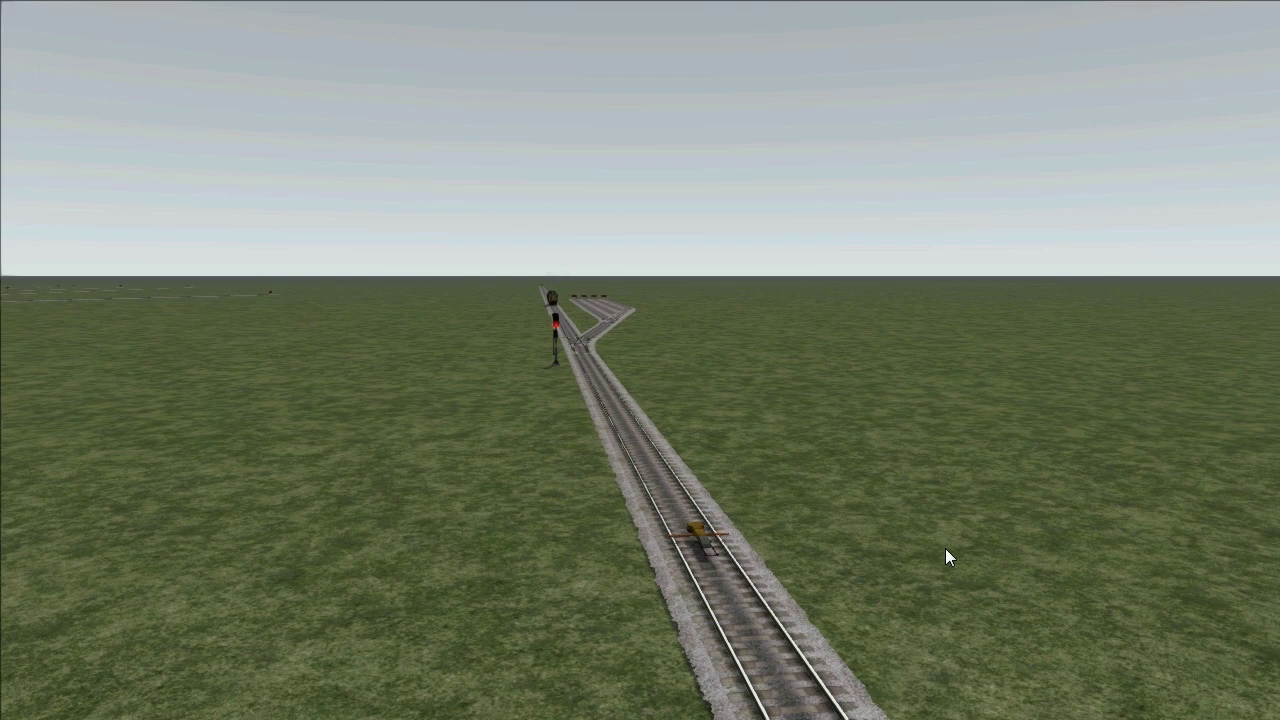
{"action": "scroll", "coordinate": [857, 552], "scroll_direction": "up", "scroll_amount": 3}
{"action": "right_click_drag", "start_coordinate": [891, 494], "coordinate": [895, 456]}
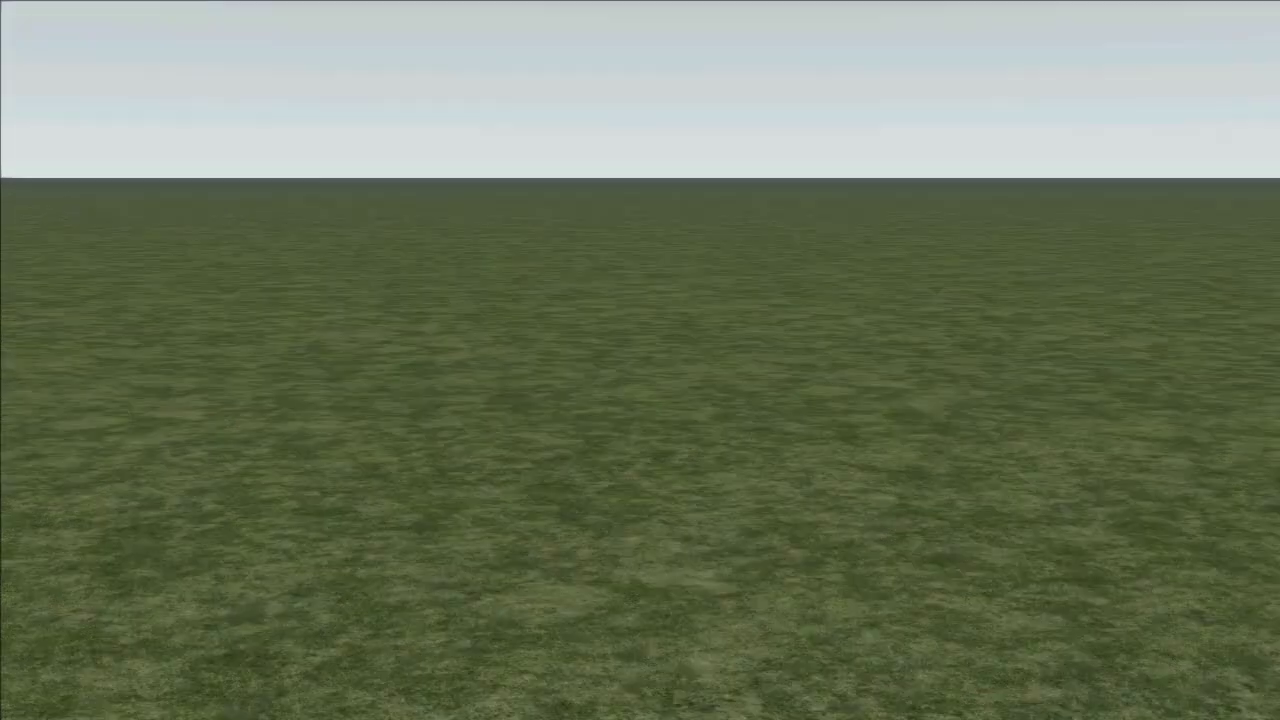
Step: Return to the Service3 locomotive standing near the buffer stop and take control of it
{"action": "right_click_drag", "start_coordinate": [300, 620], "coordinate": [430, 602]}
{"action": "key", "text": "Up"}
{"action": "key", "text": "Right"}
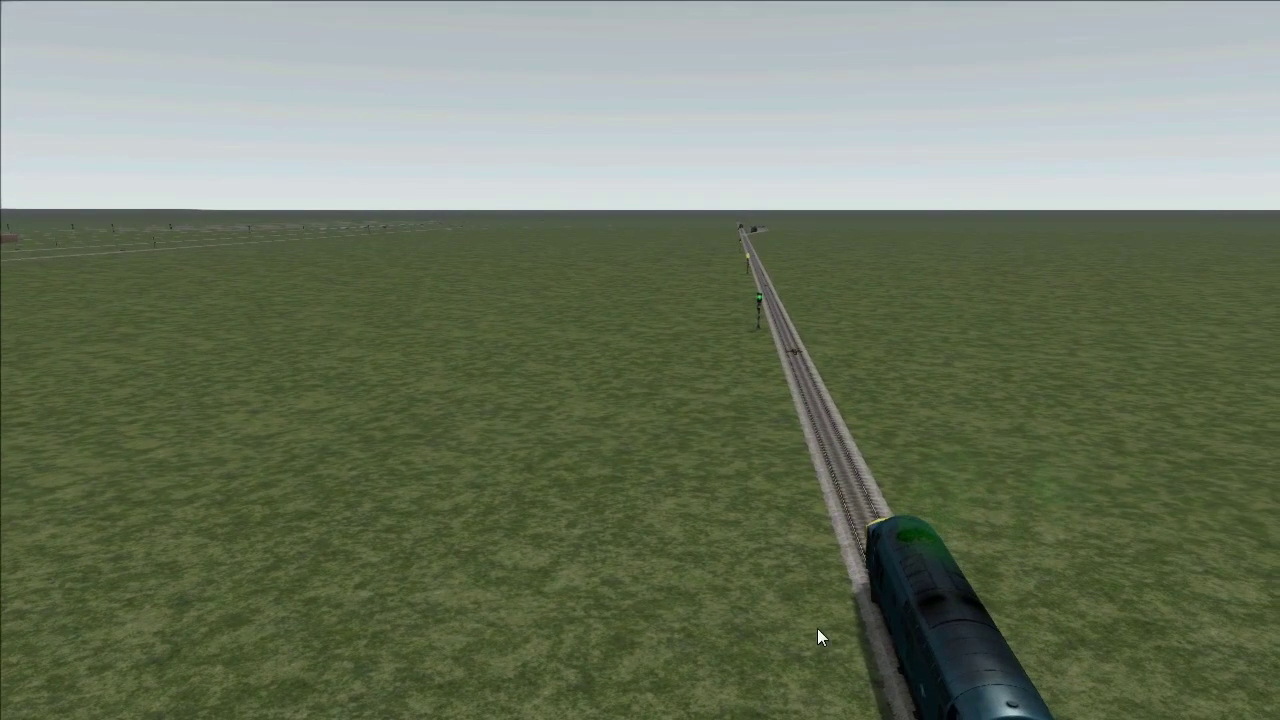
{"action": "left_click", "coordinate": [931, 625]}
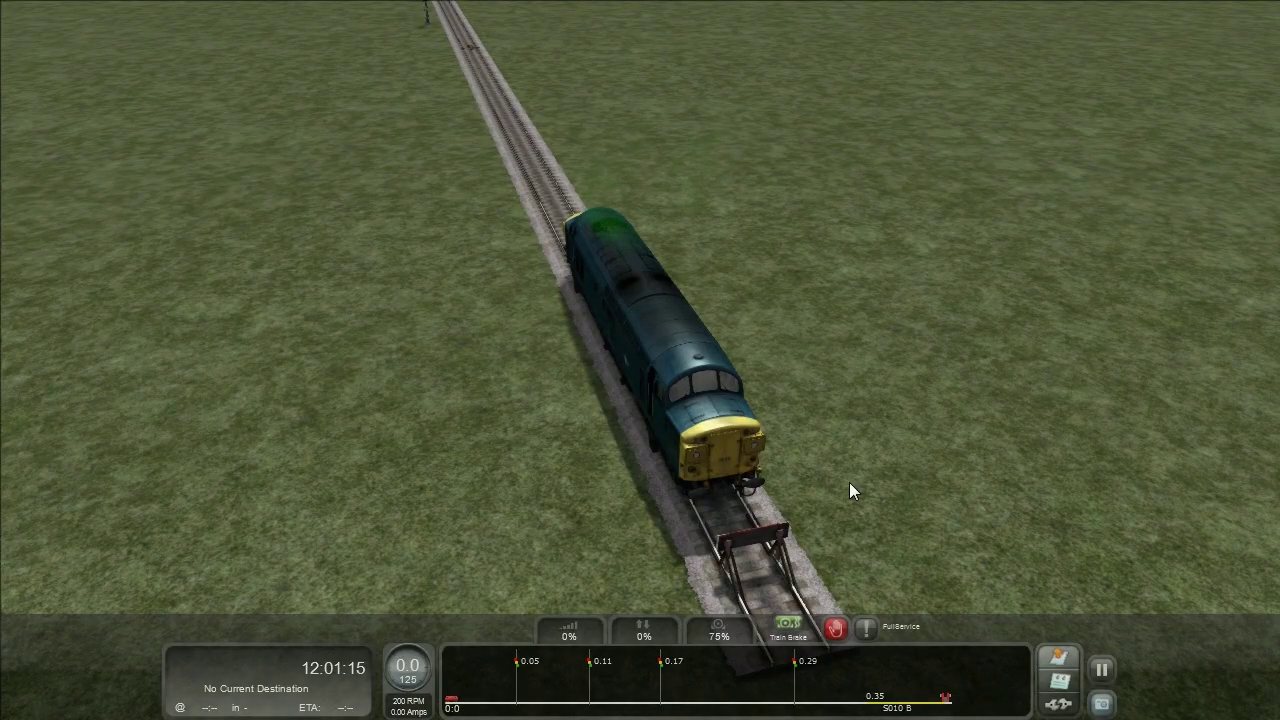
Step: From the cab, apply 100% throttle in forward, release the train brake and drive towards the signals ahead
{"action": "key", "text": "1"}
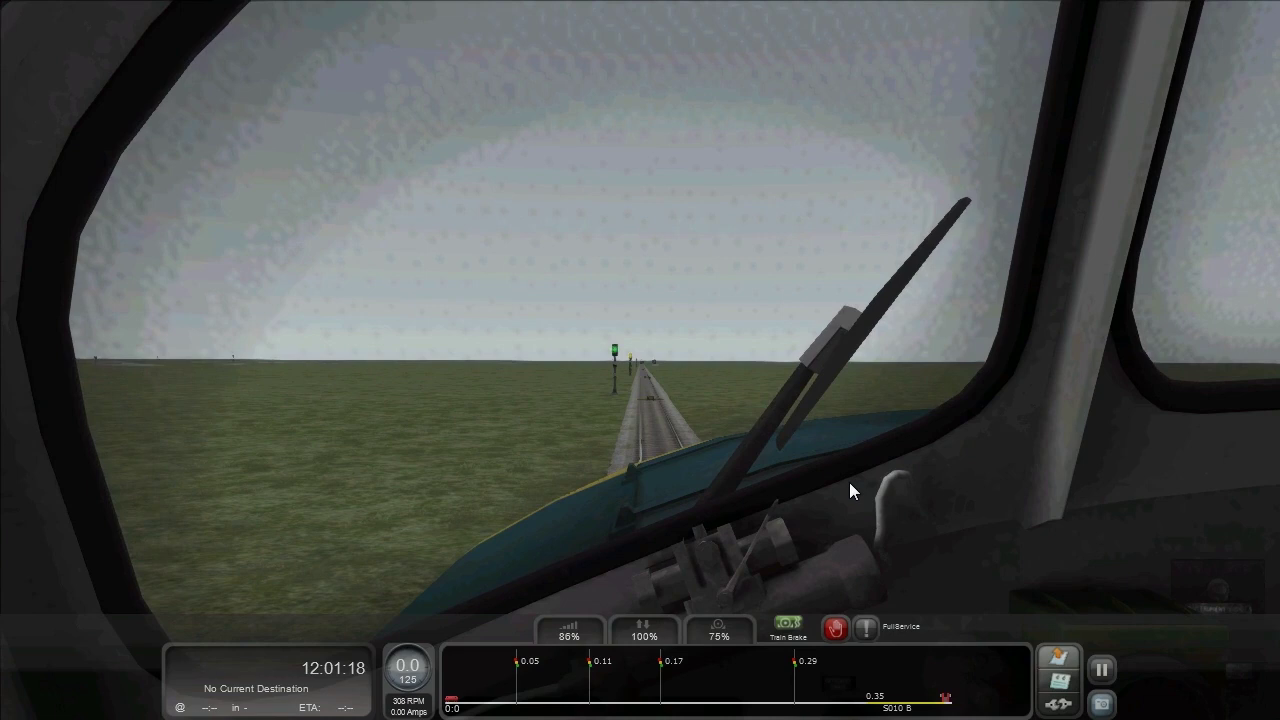
{"action": "key", "text": "a"}
{"action": "key", "text": "semicolon"}
{"action": "scroll", "coordinate": [691, 406], "scroll_direction": "up", "scroll_amount": 5}
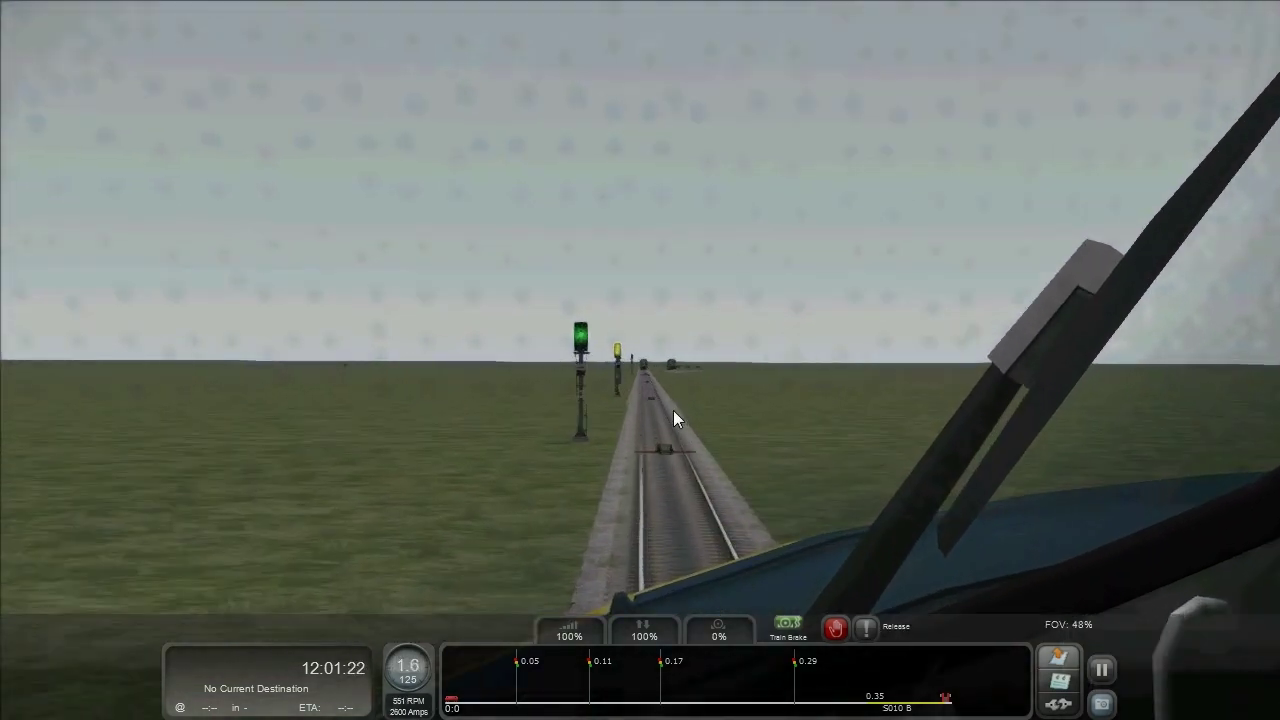
{"action": "scroll", "coordinate": [689, 394], "scroll_direction": "up", "scroll_amount": 4}
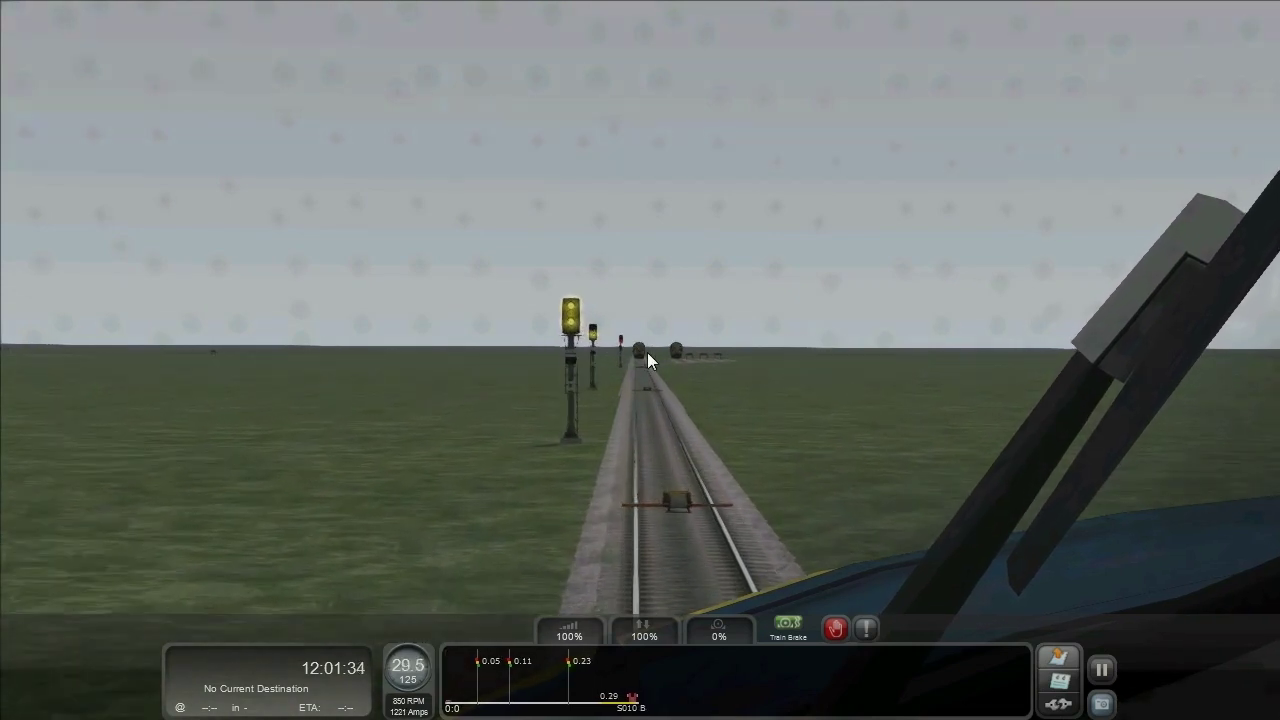
Step: Reduce the throttle to 0% and coast past the double-yellow signal towards the single-yellow one
{"action": "key", "text": "d"}
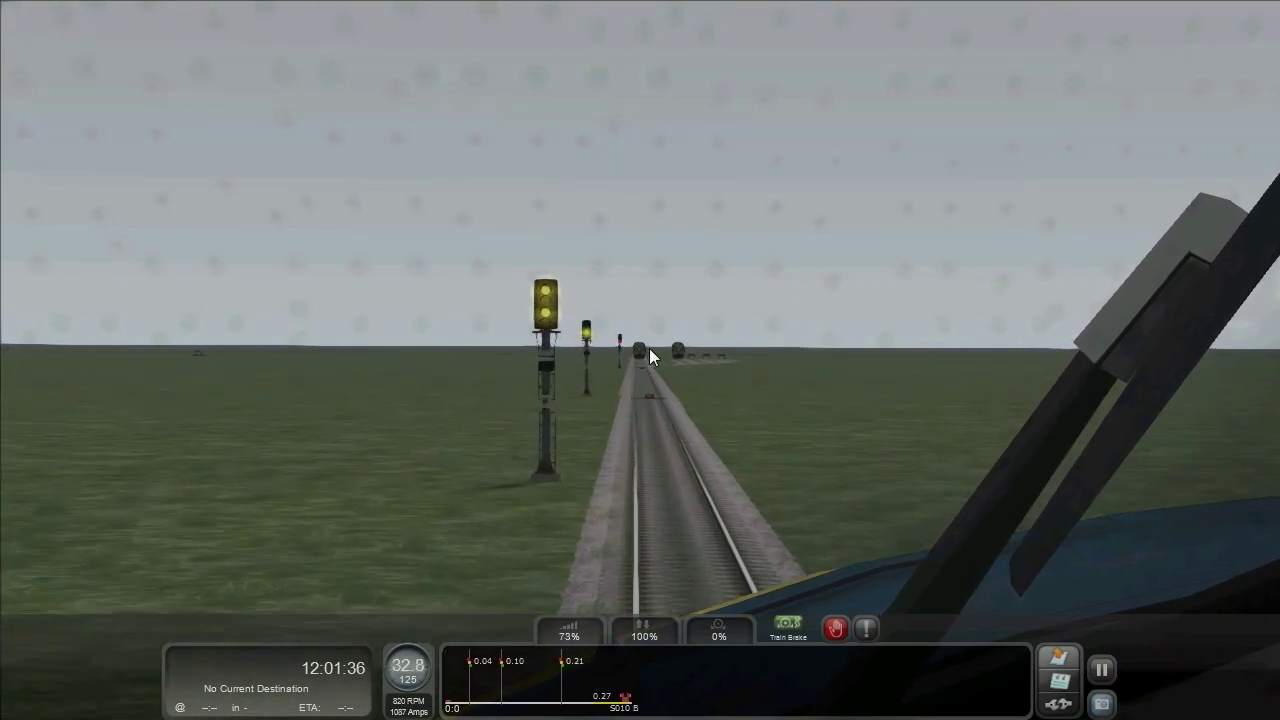
{"action": "key", "text": "d"}
{"action": "key", "text": "d"}
{"action": "key", "text": "d"}
{"action": "key", "text": "d"}
{"action": "key", "text": "d"}
{"action": "key", "text": "d"}
{"action": "key", "text": "d"}
{"action": "key", "text": "d"}
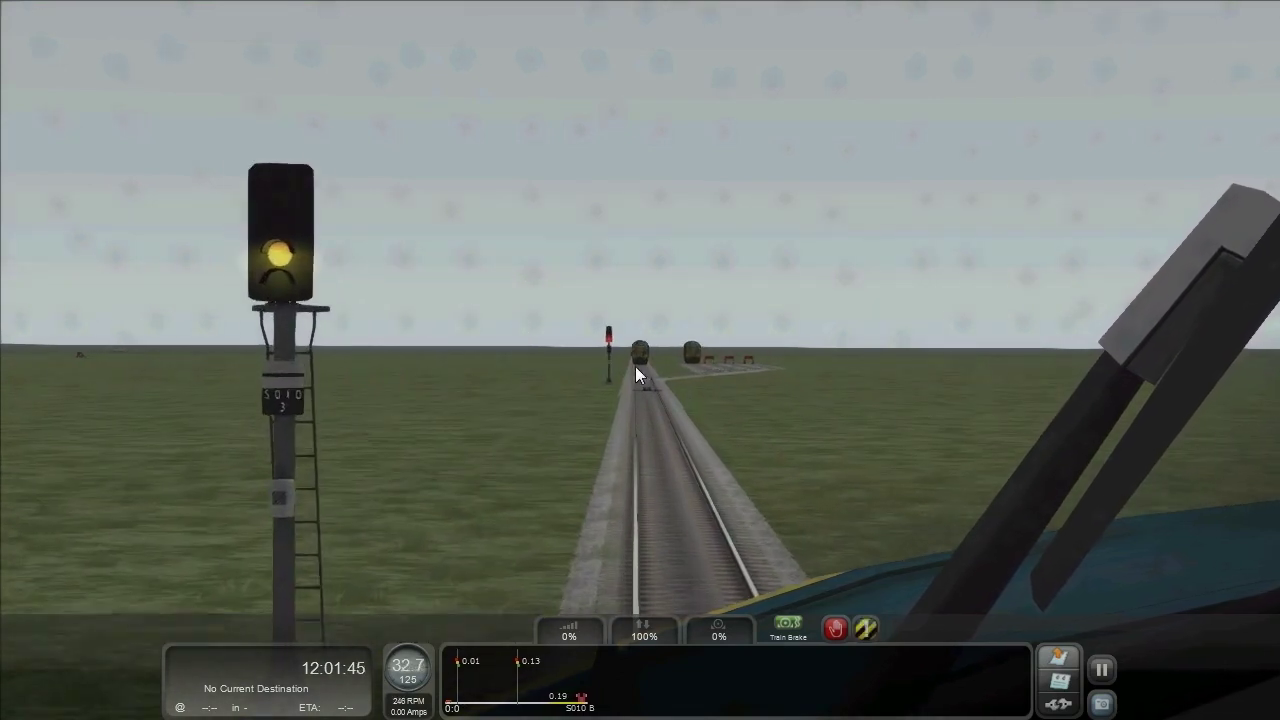
Step: Watch the red junction signal and the occupied sidings from the cab while the locomotive coasts
{"action": "scroll", "coordinate": [663, 354], "scroll_direction": "down", "scroll_amount": 1}
{"action": "scroll", "coordinate": [603, 400], "scroll_direction": "down", "scroll_amount": 1}
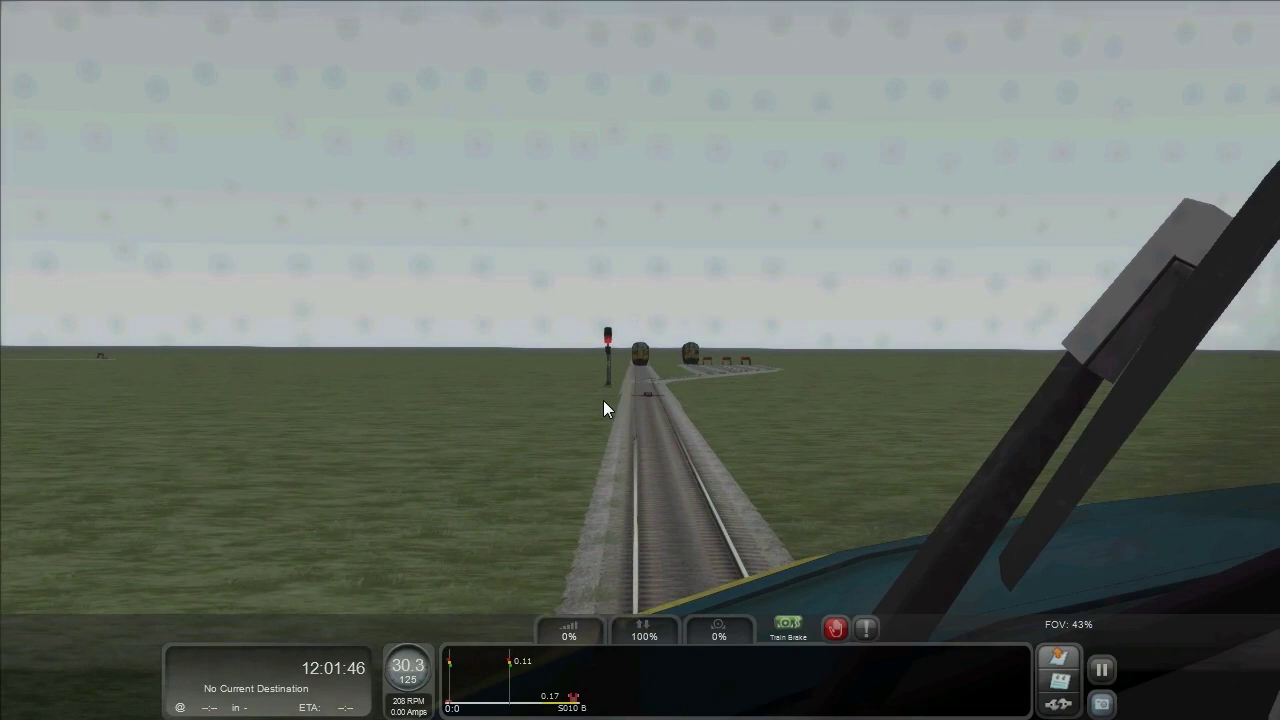
{"action": "scroll", "coordinate": [621, 376], "scroll_direction": "down", "scroll_amount": 2}
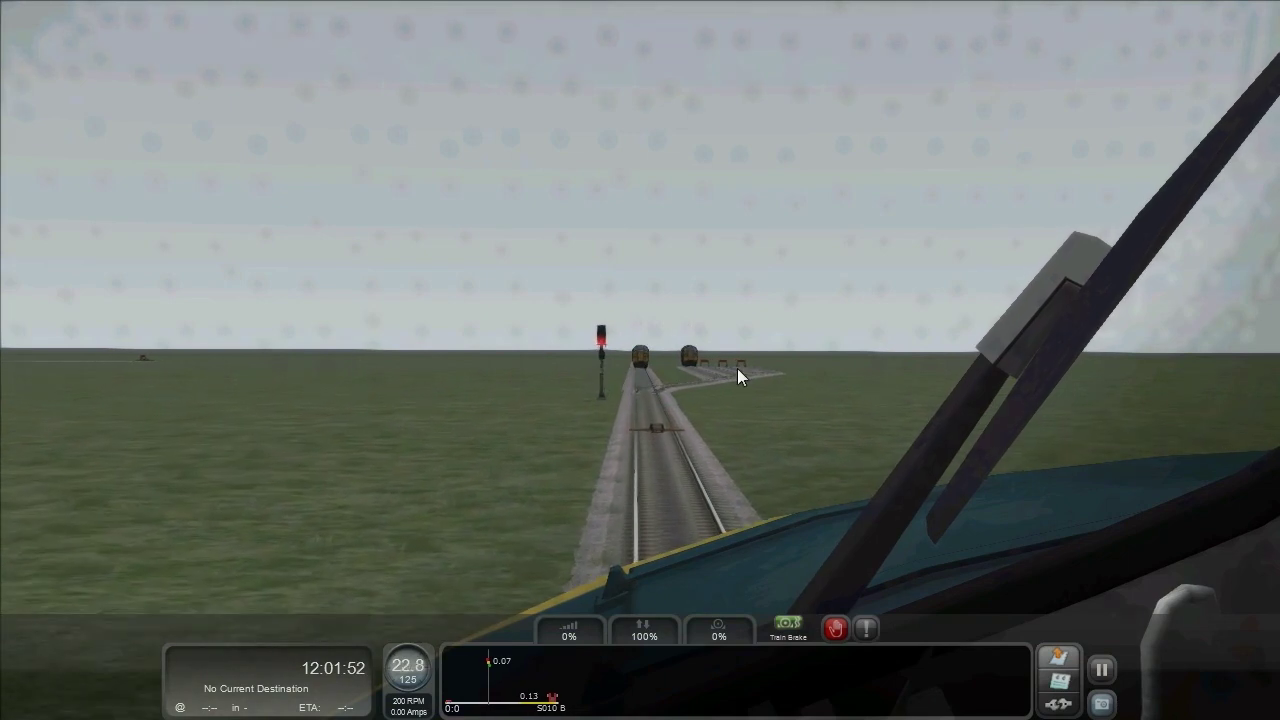
{"action": "scroll", "coordinate": [719, 379], "scroll_direction": "up", "scroll_amount": 1}
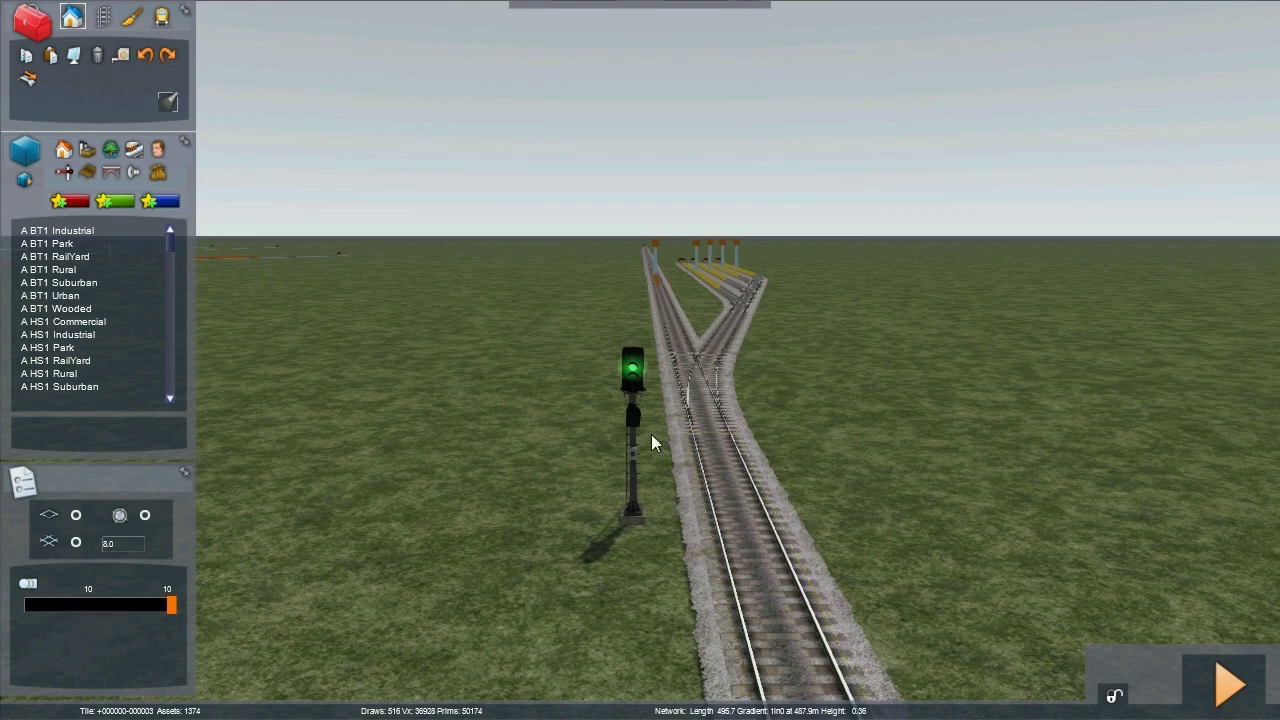
Step: Delete the linked junction signal beside the track in the world editor
{"action": "key", "text": "Up"}
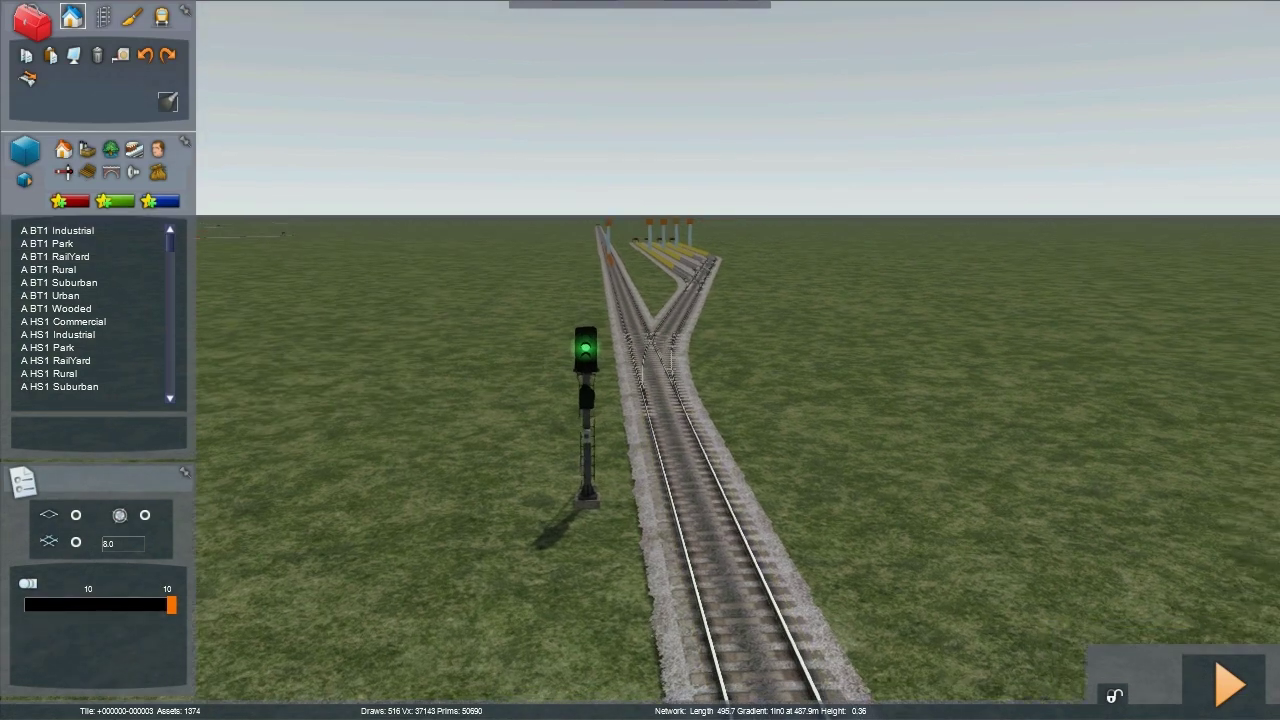
{"action": "left_click", "coordinate": [539, 416]}
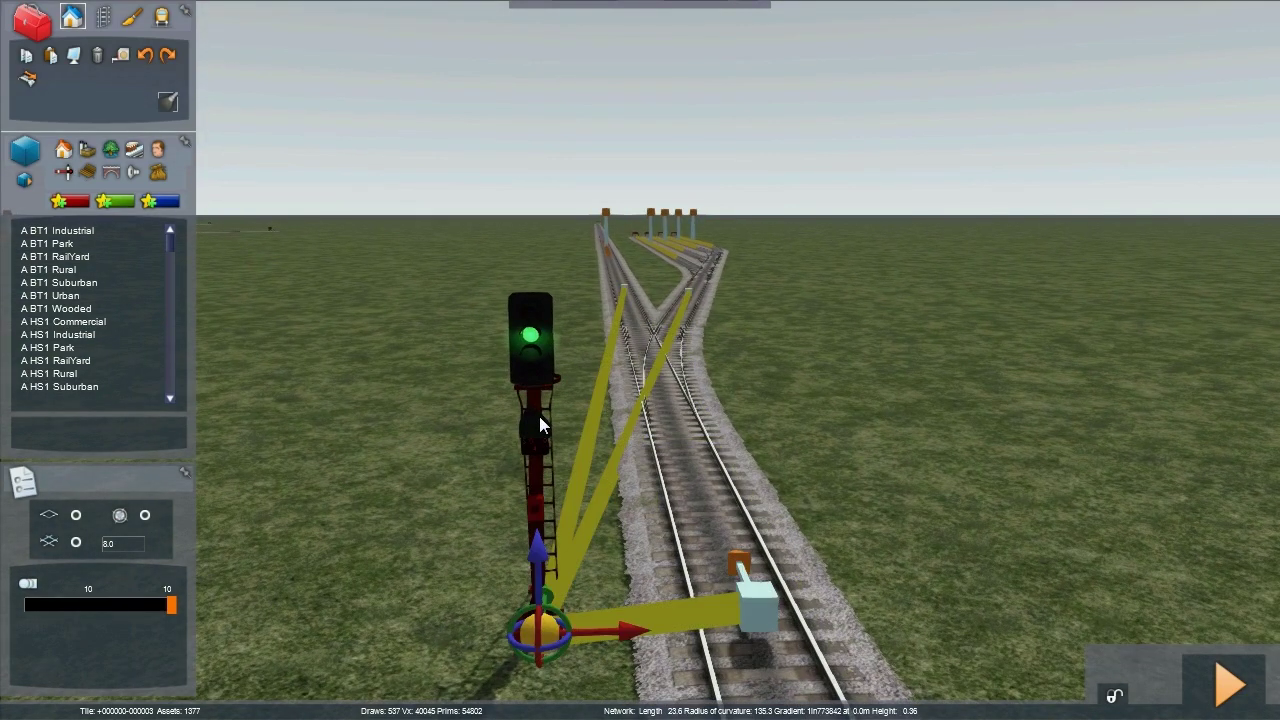
{"action": "key", "text": "Delete"}
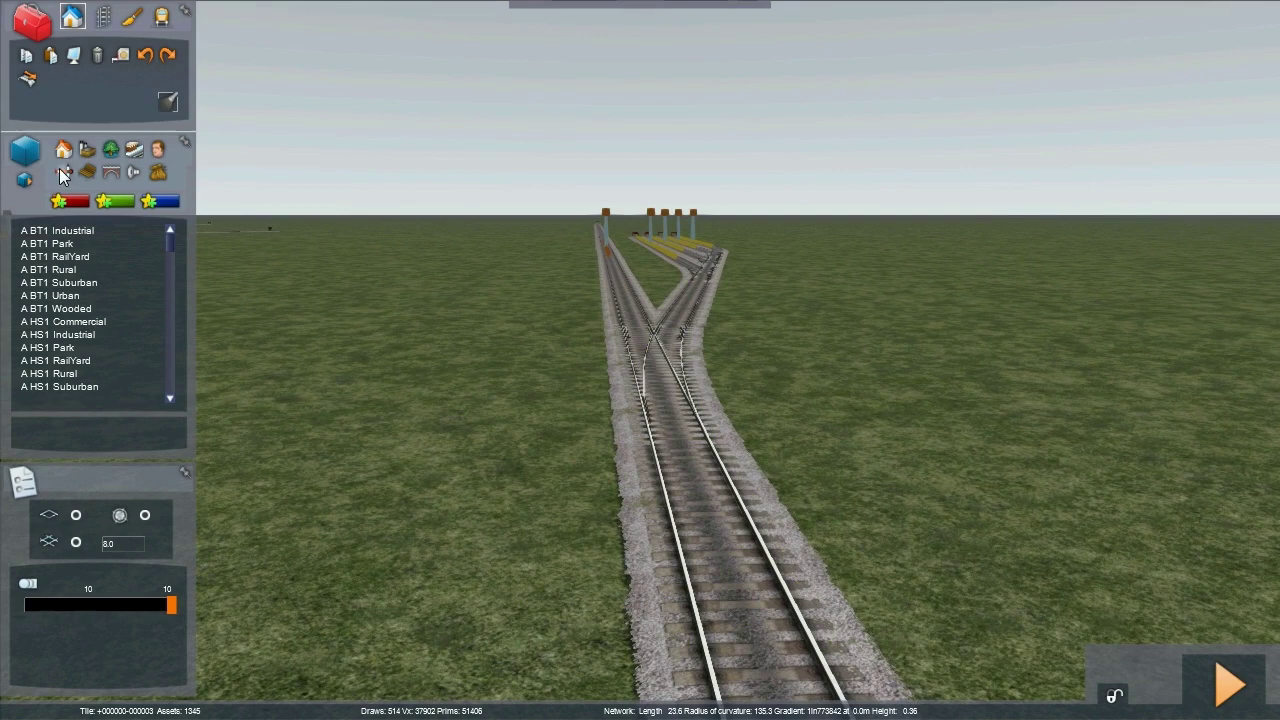
Step: Find the JTMS B4A 5T C signal among the signal assets and select it for placement
{"action": "left_click", "coordinate": [62, 172]}
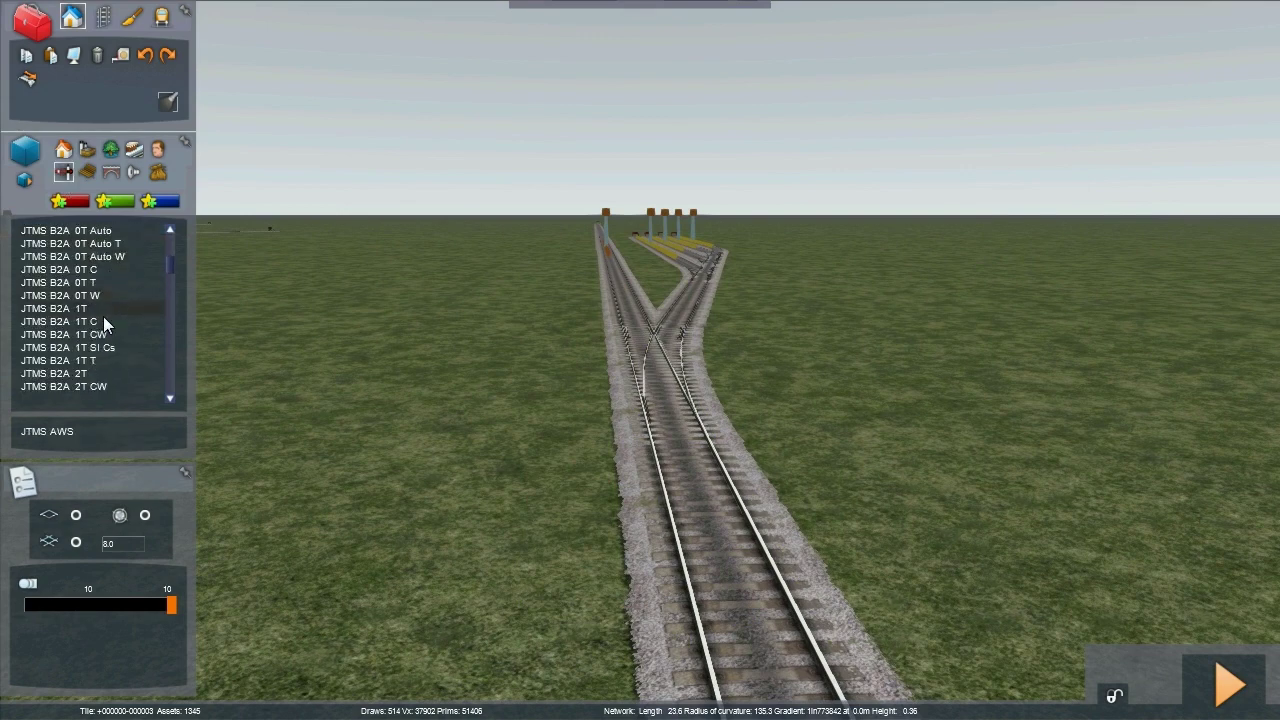
{"action": "left_click_drag", "start_coordinate": [167, 264], "coordinate": [173, 302]}
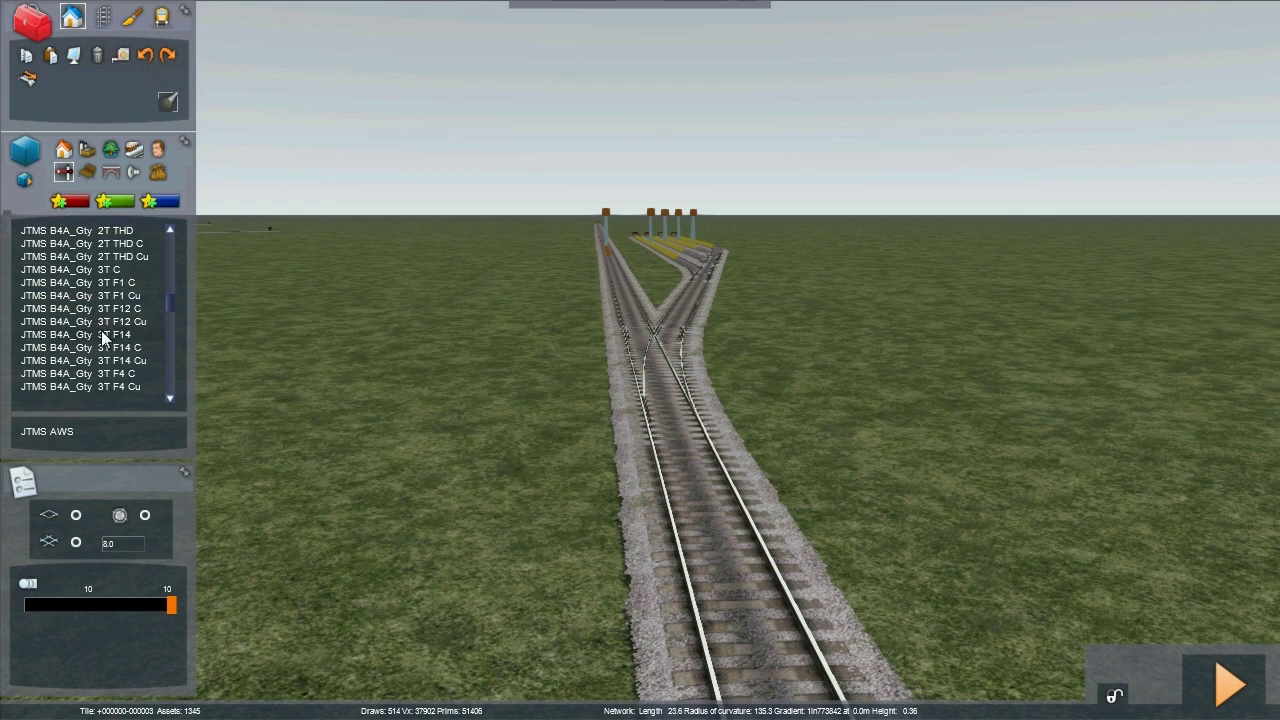
{"action": "scroll", "coordinate": [101, 324], "scroll_direction": "up", "scroll_amount": 6}
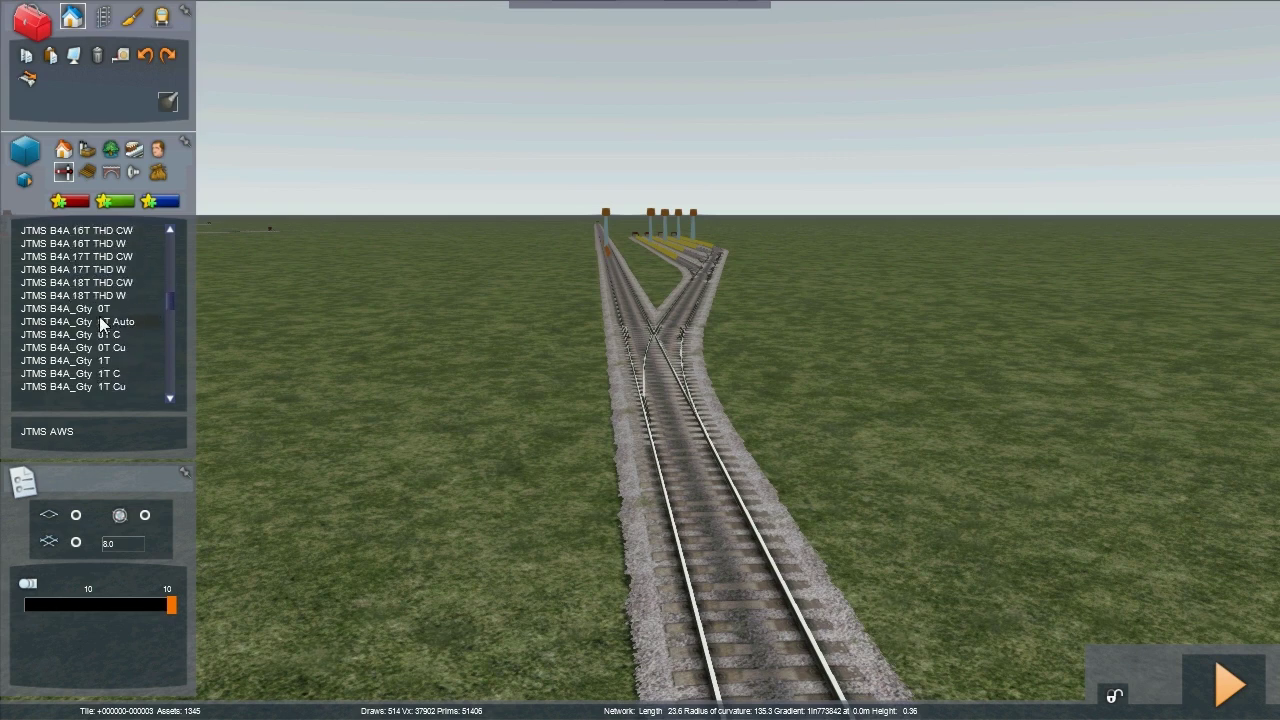
{"action": "left_click_drag", "start_coordinate": [169, 300], "coordinate": [169, 294]}
{"action": "scroll", "coordinate": [107, 320], "scroll_direction": "up", "scroll_amount": 3}
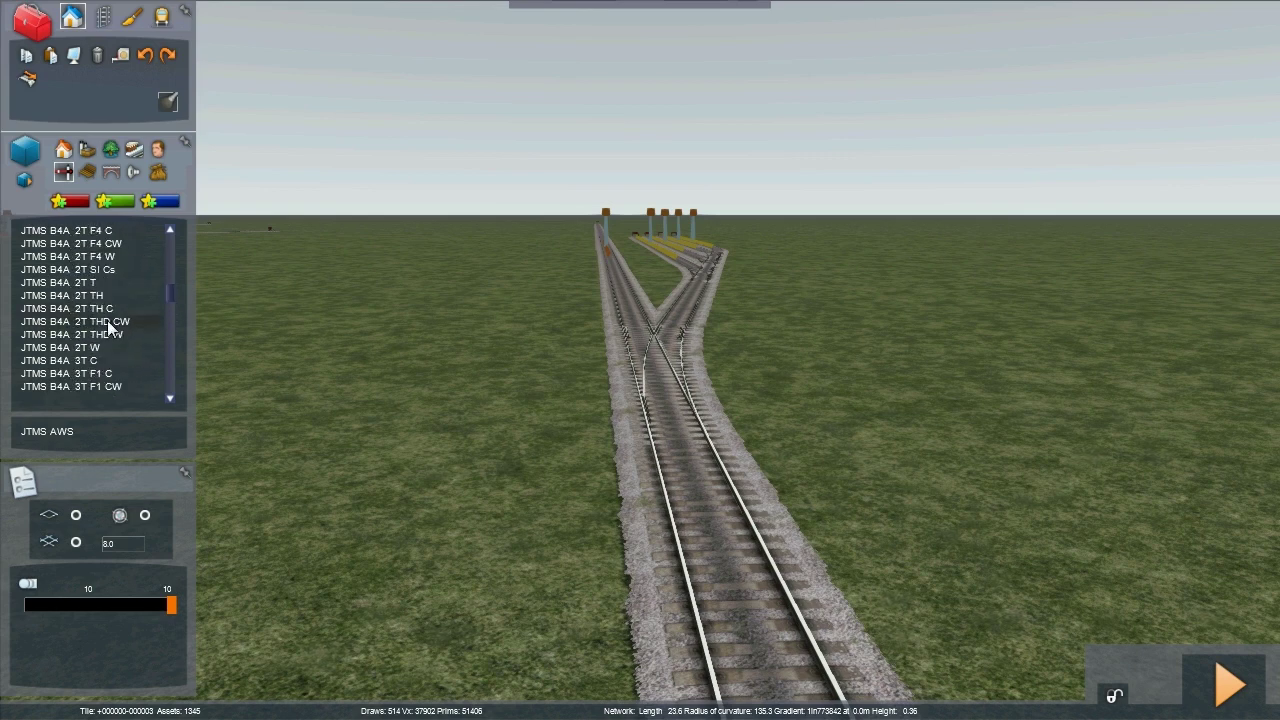
{"action": "scroll", "coordinate": [101, 330], "scroll_direction": "down", "scroll_amount": 5}
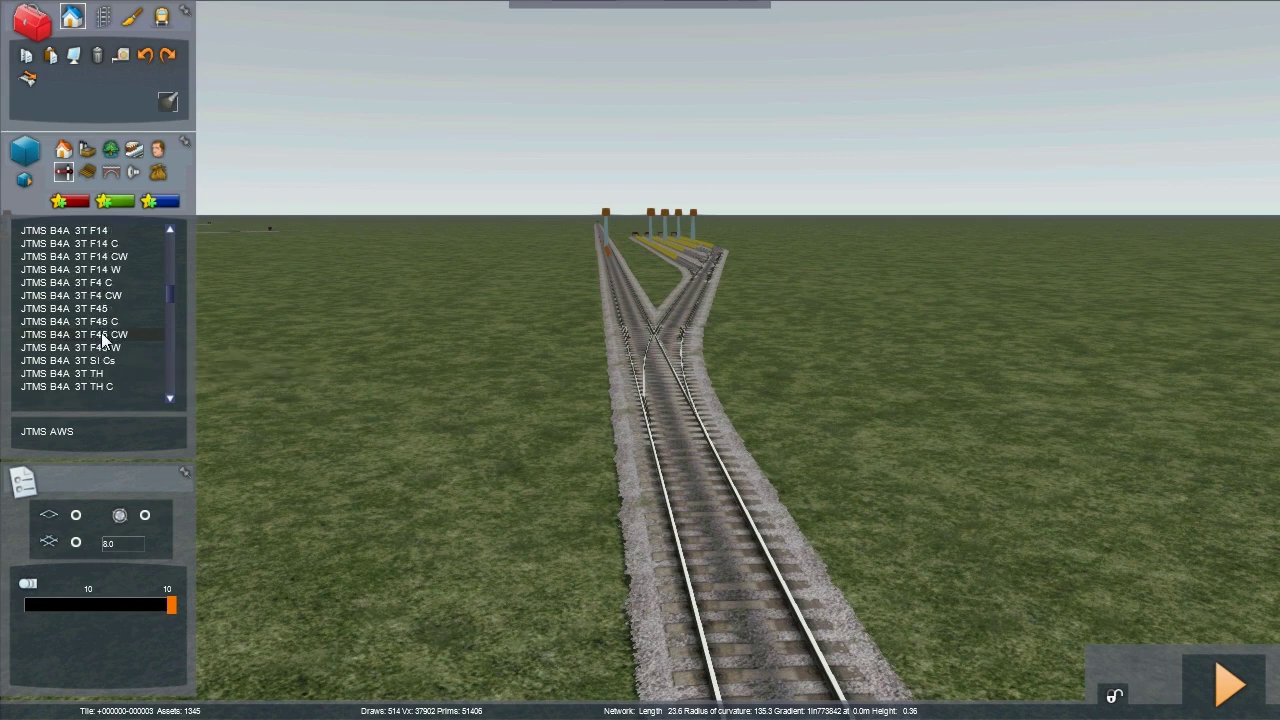
{"action": "scroll", "coordinate": [101, 332], "scroll_direction": "down", "scroll_amount": 3}
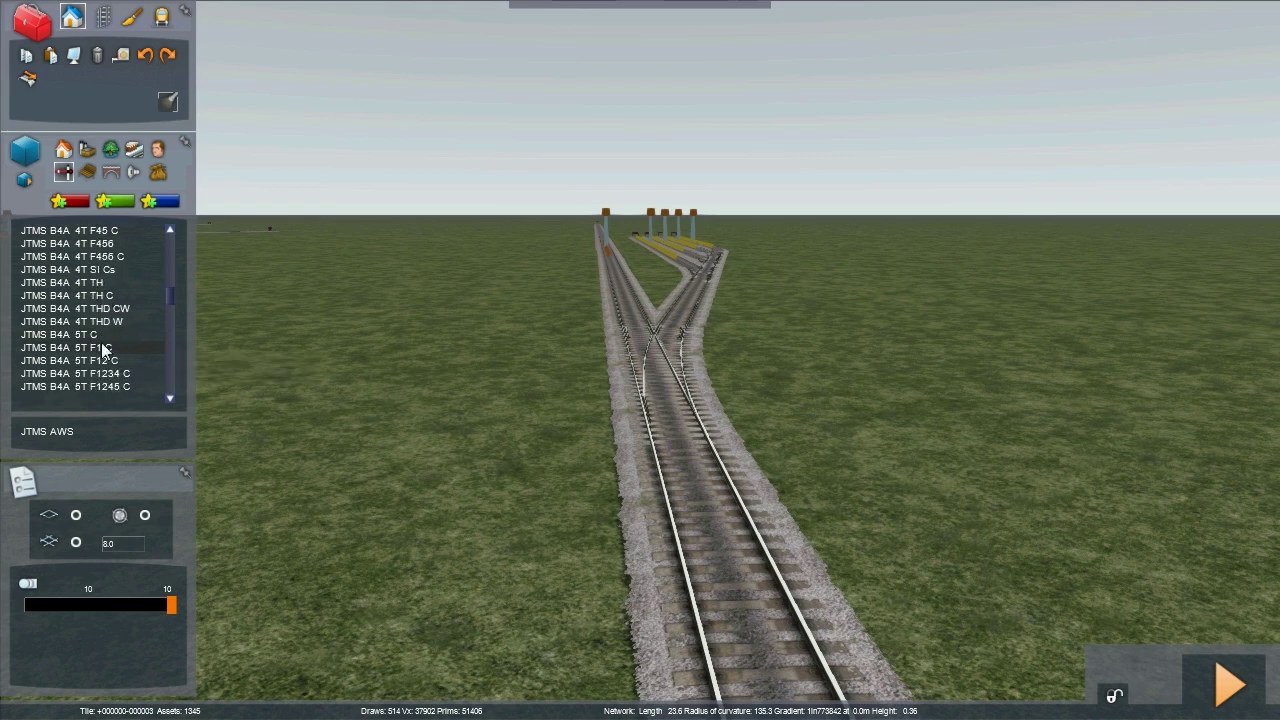
{"action": "left_click", "coordinate": [89, 334]}
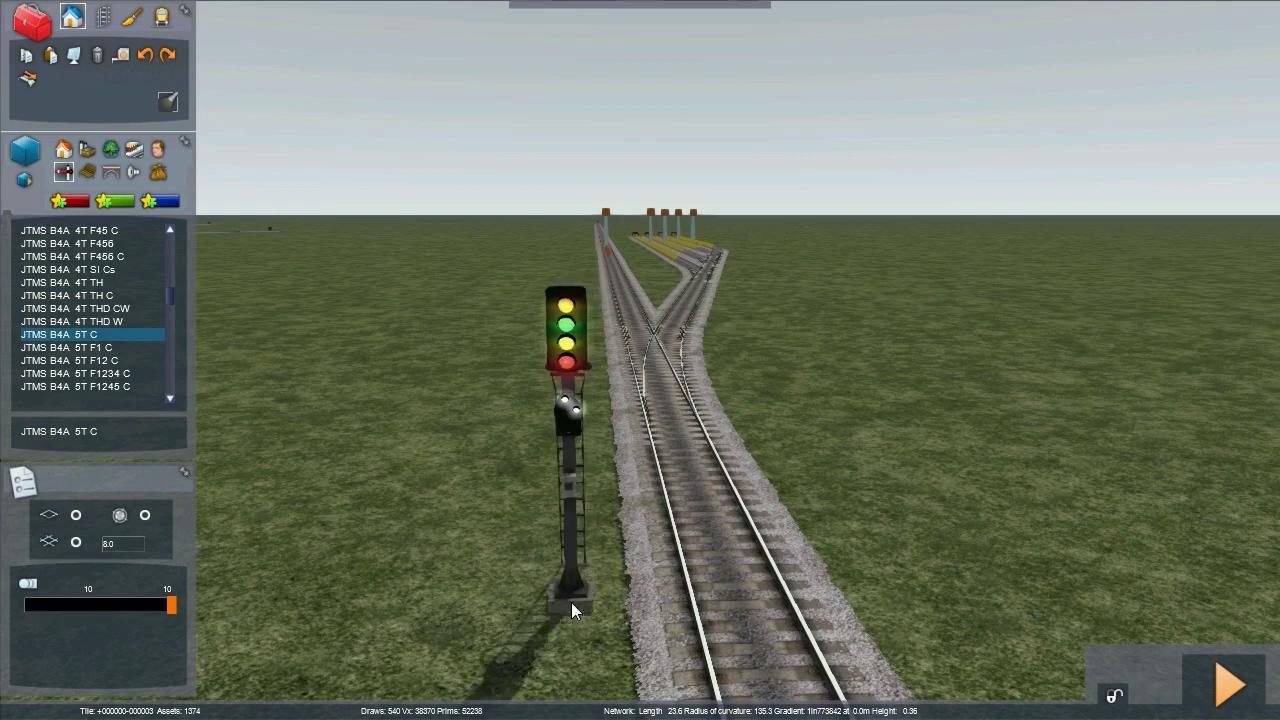
{"action": "left_click", "coordinate": [571, 602]}
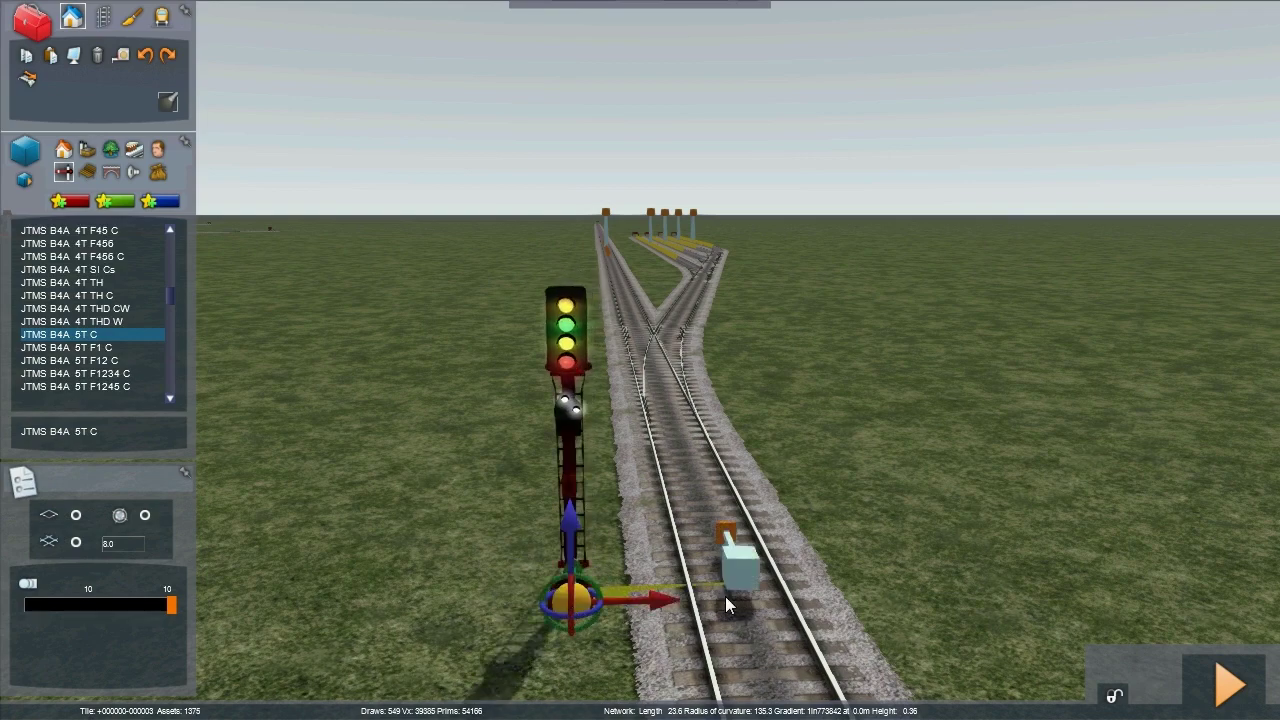
{"action": "left_click", "coordinate": [725, 596]}
{"action": "scroll", "coordinate": [855, 516], "scroll_direction": "down", "scroll_amount": 3}
{"action": "key", "text": "Up"}
{"action": "right_click_drag", "start_coordinate": [855, 516], "coordinate": [765, 338]}
{"action": "left_click", "coordinate": [607, 360]}
{"action": "key", "text": "Up"}
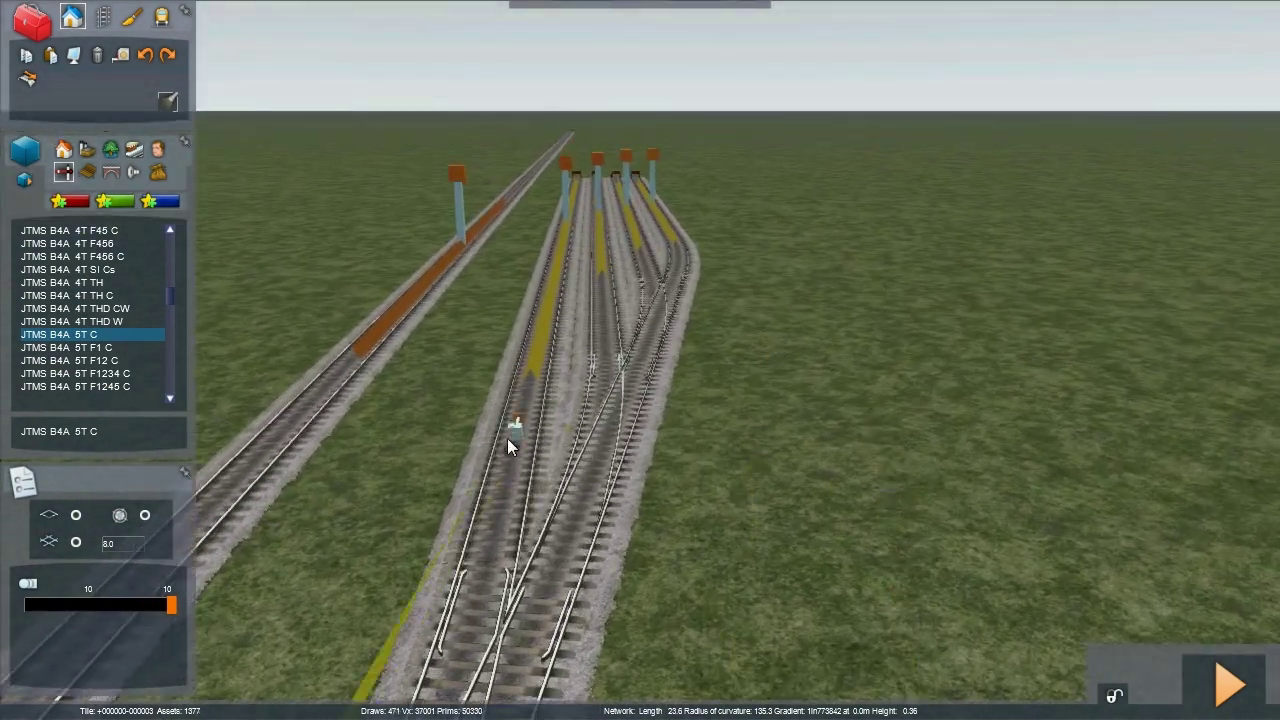
{"action": "left_click", "coordinate": [507, 438]}
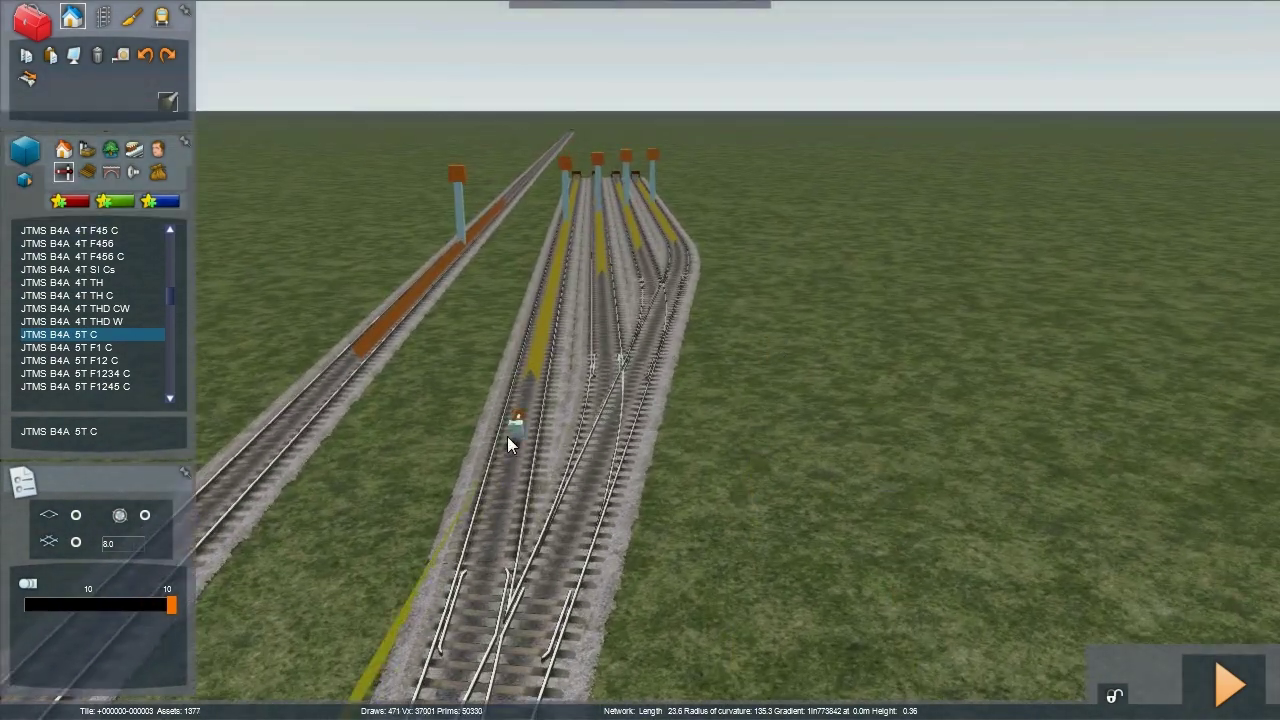
{"action": "left_click", "coordinate": [600, 295]}
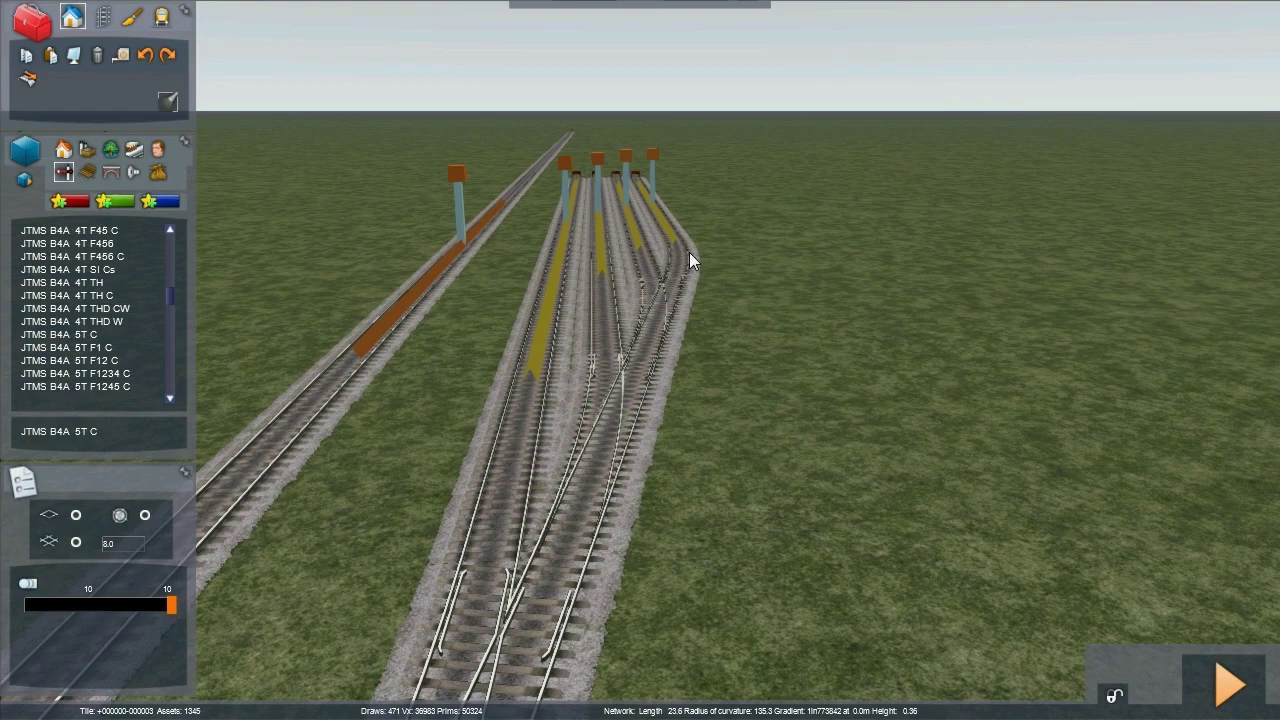
Step: Place a JTMS B4A 5T C signal beside the track before the junction and put its first link on the track next to it
{"action": "scroll", "coordinate": [689, 252], "scroll_direction": "down", "scroll_amount": 3}
{"action": "key", "text": "Down"}
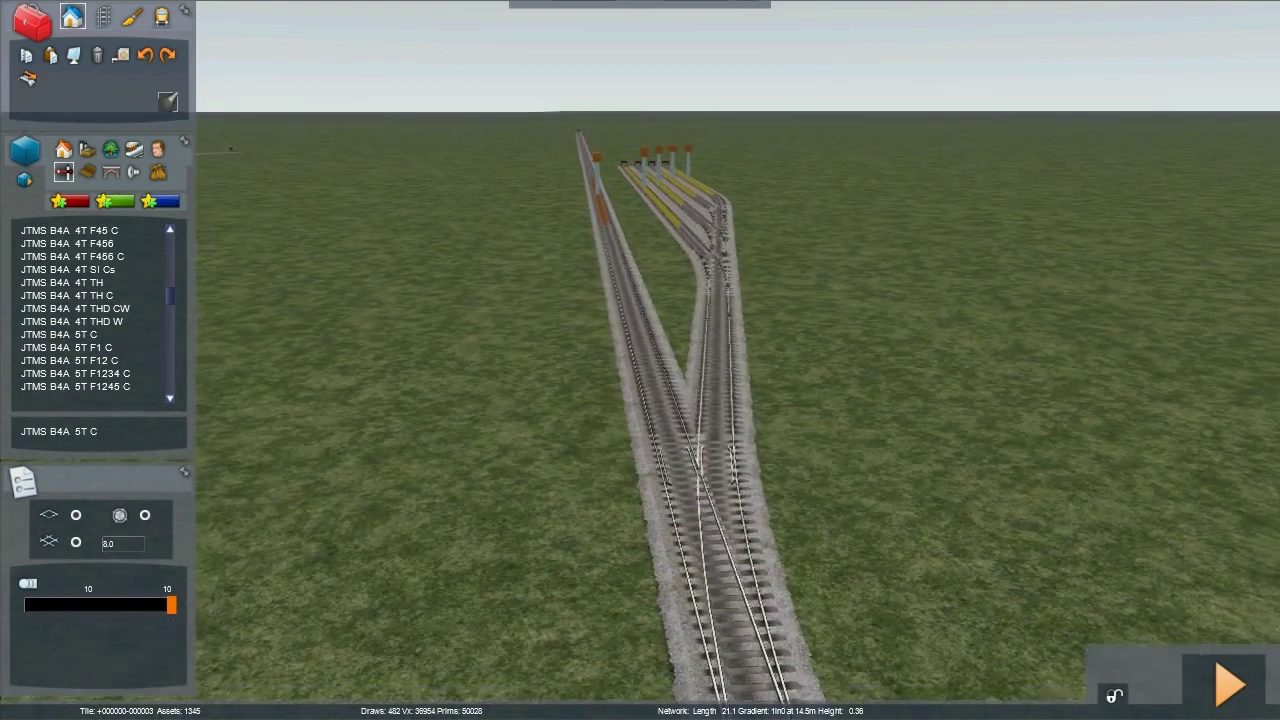
{"action": "key", "text": "Up"}
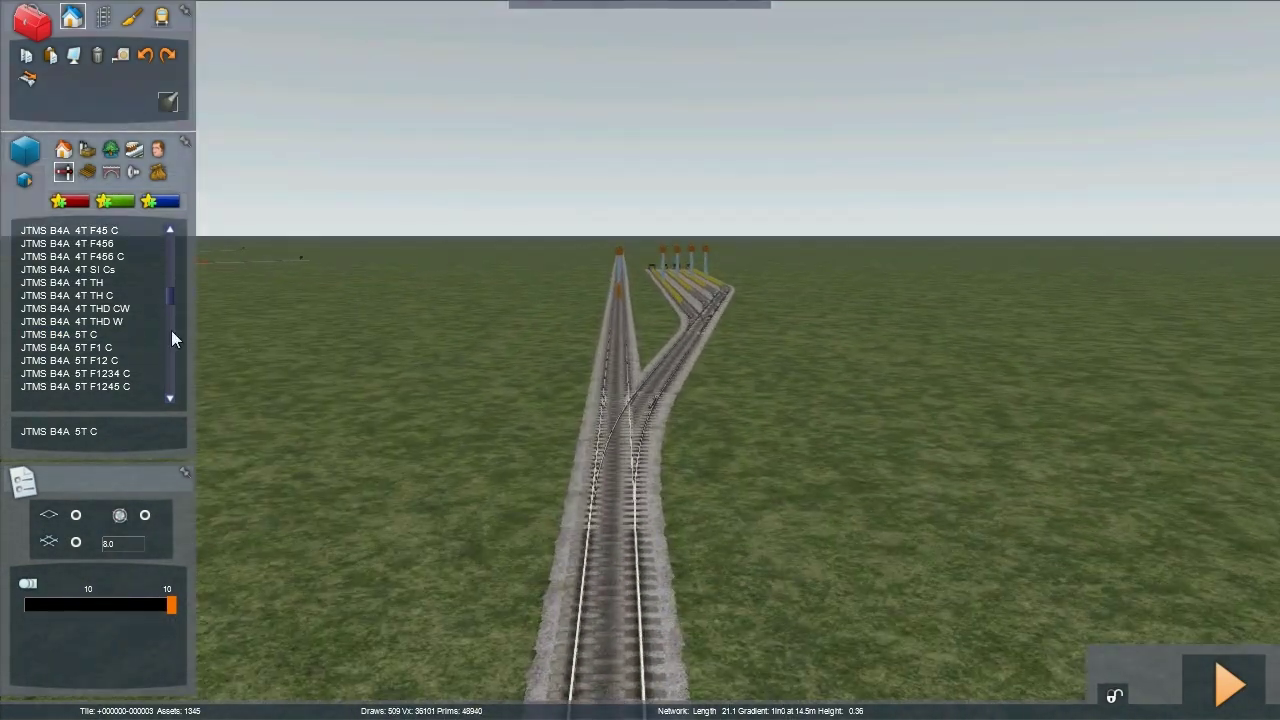
{"action": "left_click", "coordinate": [92, 334]}
{"action": "left_click", "coordinate": [534, 422]}
{"action": "scroll", "coordinate": [571, 384], "scroll_direction": "up", "scroll_amount": 5}
{"action": "scroll", "coordinate": [571, 384], "scroll_direction": "down", "scroll_amount": 4}
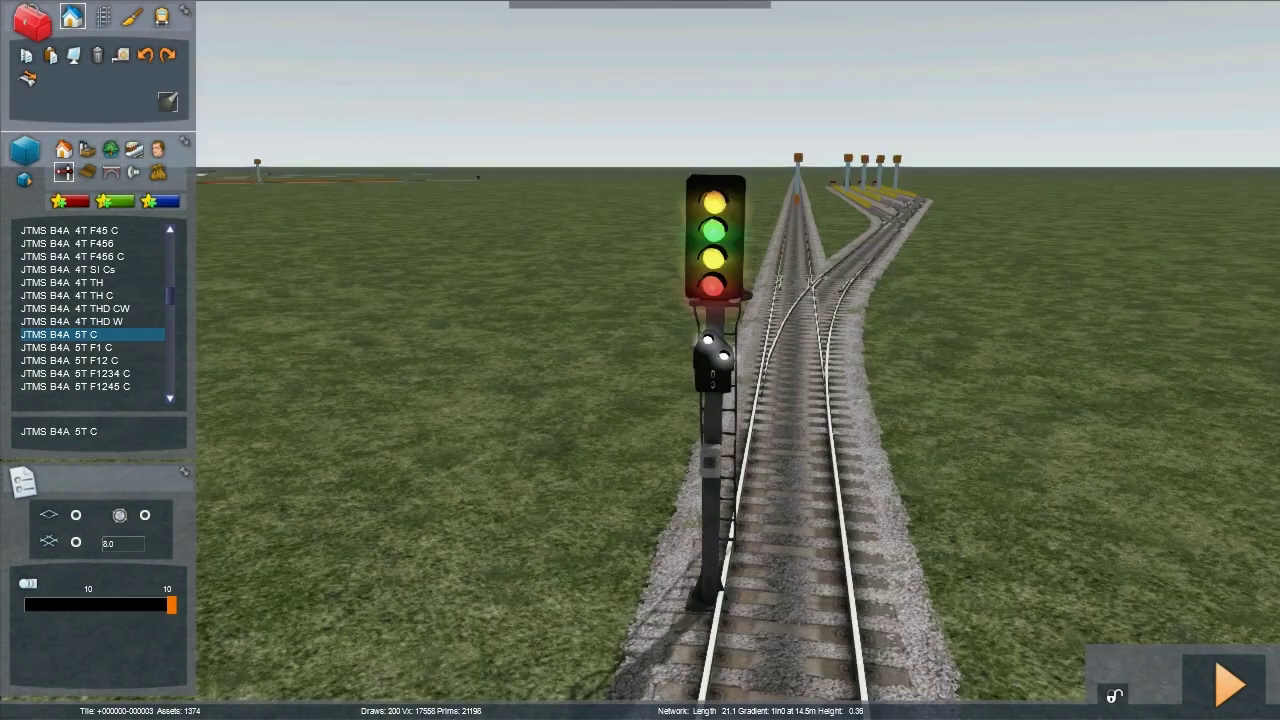
{"action": "left_click_drag", "start_coordinate": [678, 411], "coordinate": [659, 559]}
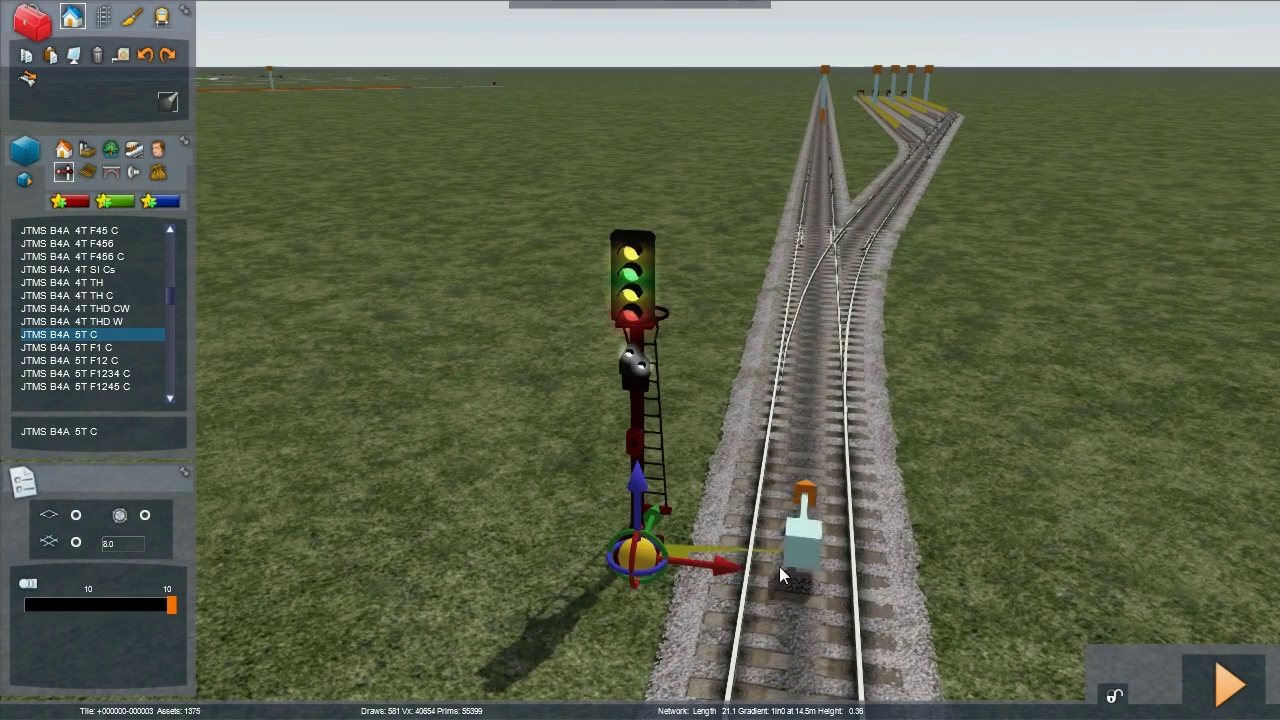
{"action": "left_click", "coordinate": [779, 567]}
Step: Place the signal's remaining links on the main line beyond the junction and on the four yard sidings, and end the placement
{"action": "left_click", "coordinate": [811, 170]}
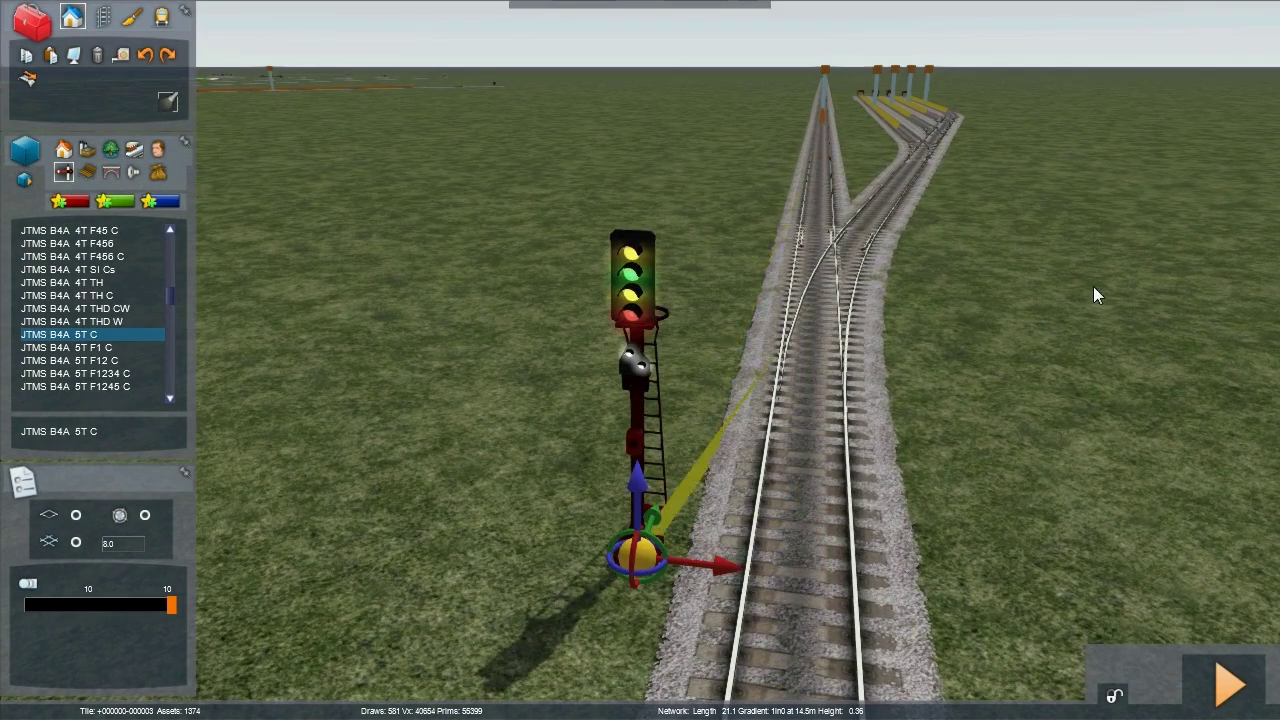
{"action": "key", "text": "Up"}
{"action": "right_click_drag", "start_coordinate": [1093, 286], "coordinate": [1090, 350]}
{"action": "left_click", "coordinate": [779, 228]}
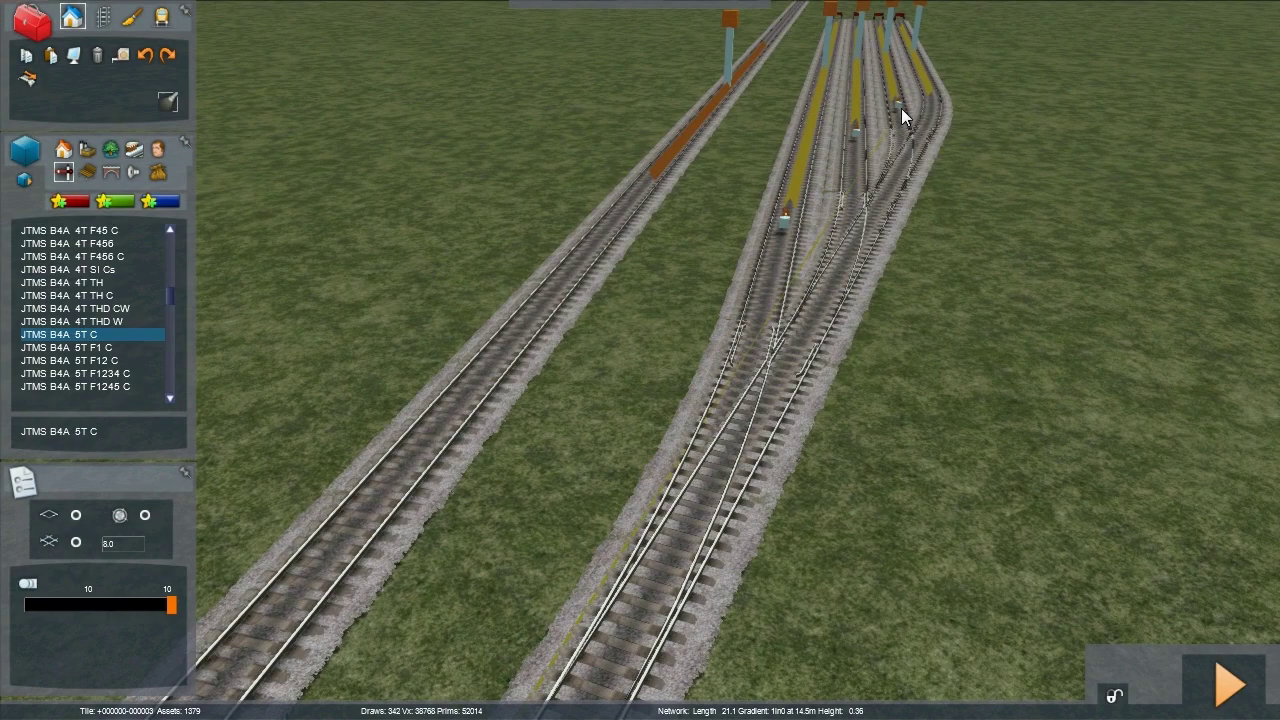
{"action": "left_click", "coordinate": [933, 108]}
{"action": "left_click", "coordinate": [987, 268]}
{"action": "key", "text": "Down"}
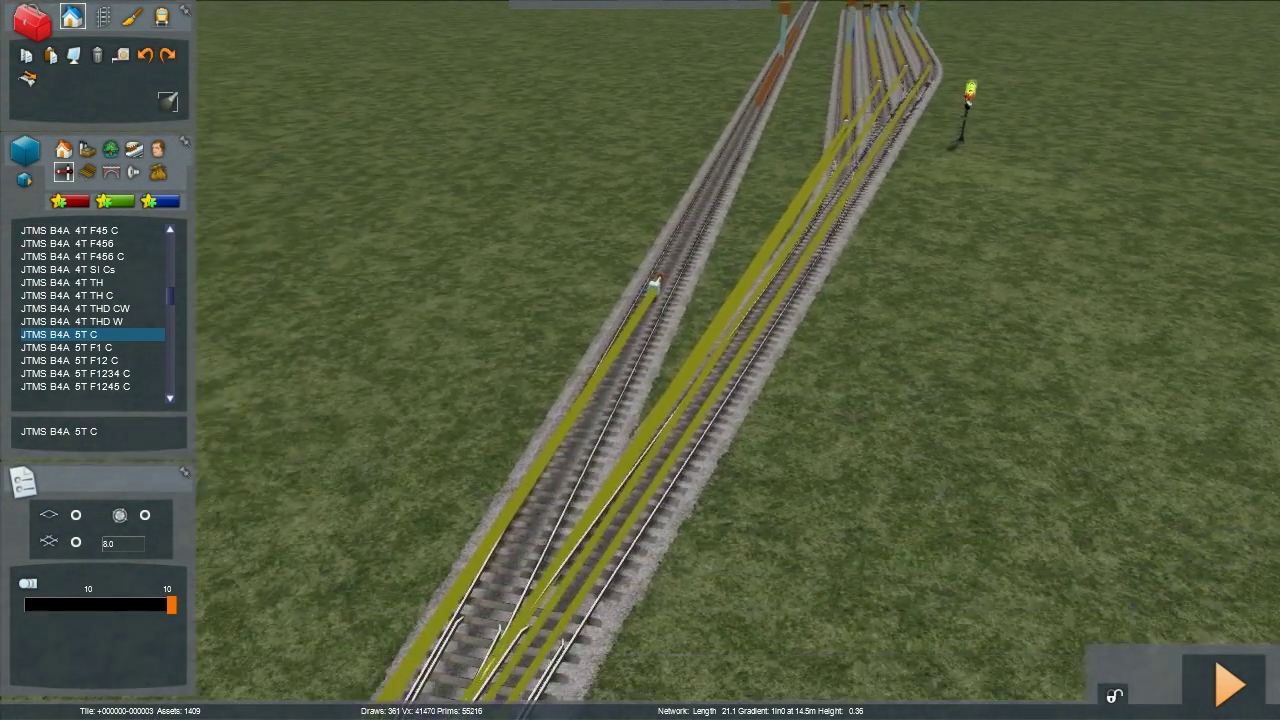
{"action": "left_click", "coordinate": [655, 285]}
{"action": "key", "text": "Down"}
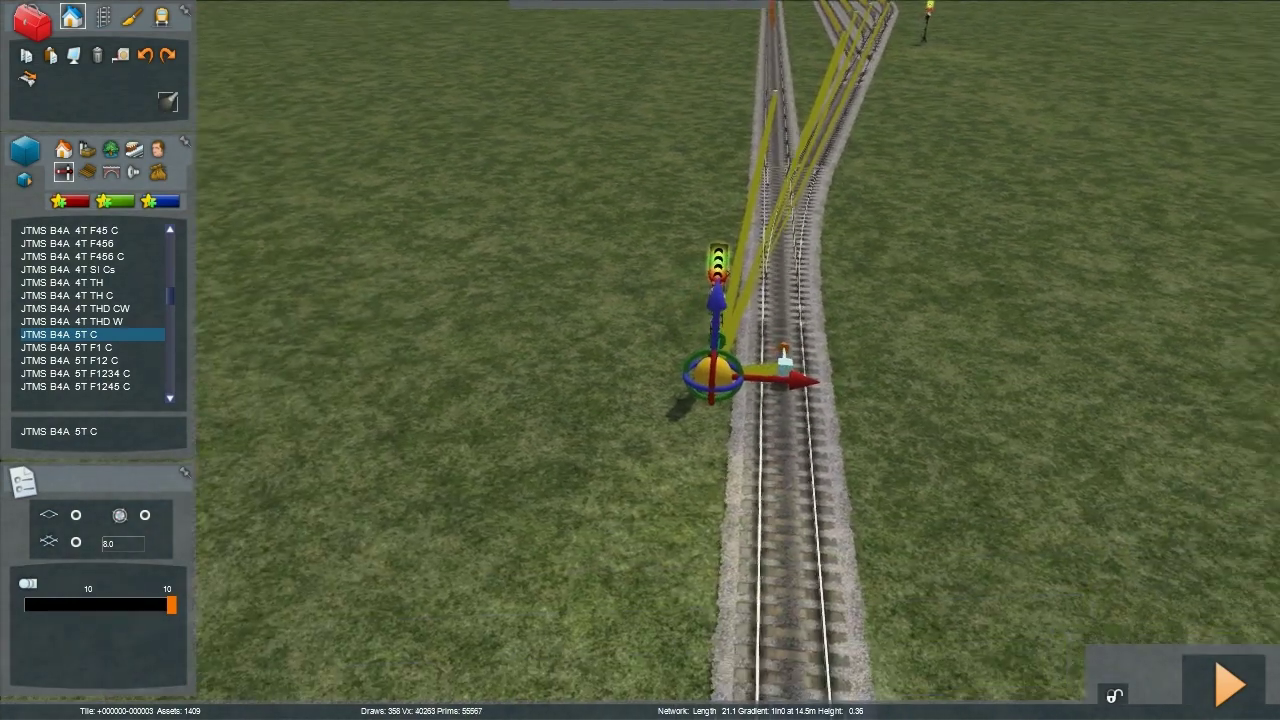
{"action": "key", "text": "Up"}
{"action": "right_click_drag", "start_coordinate": [995, 256], "coordinate": [1000, 200]}
{"action": "key", "text": "Escape"}
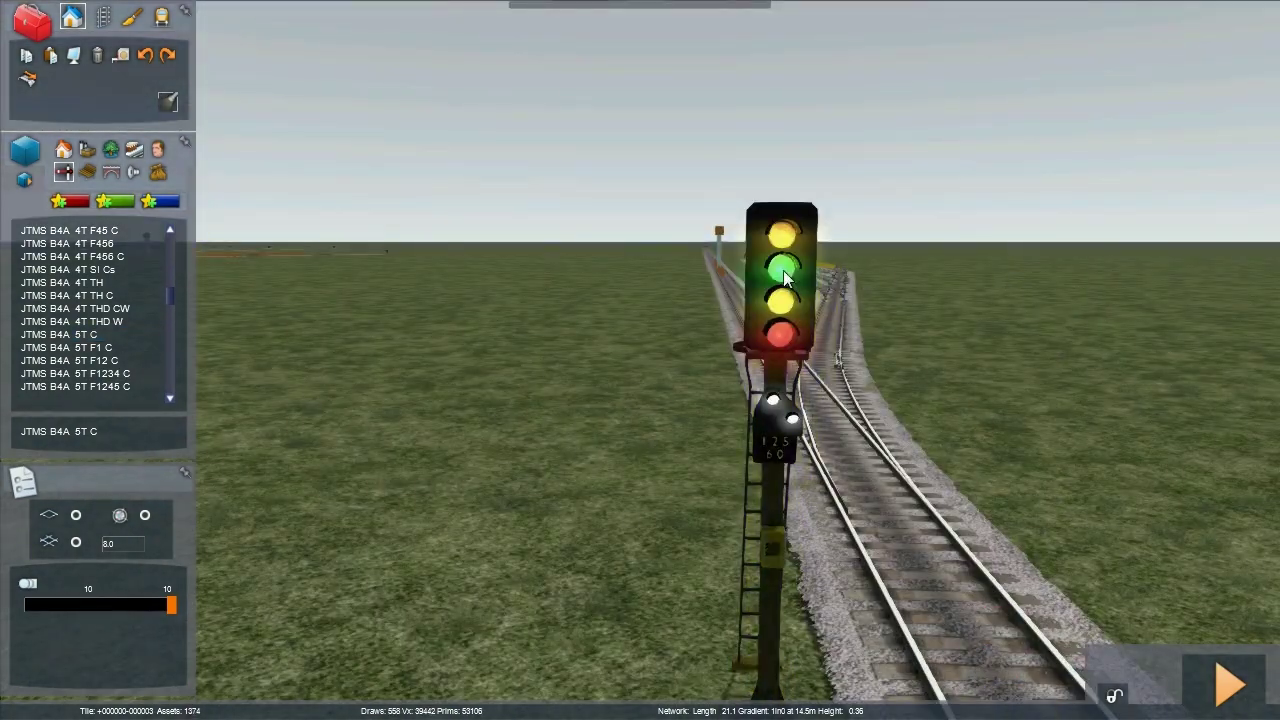
Step: Enter S010 and 4 in the two identification fields of the new signal
{"action": "left_click", "coordinate": [783, 270]}
{"action": "type", "text": "S0"}
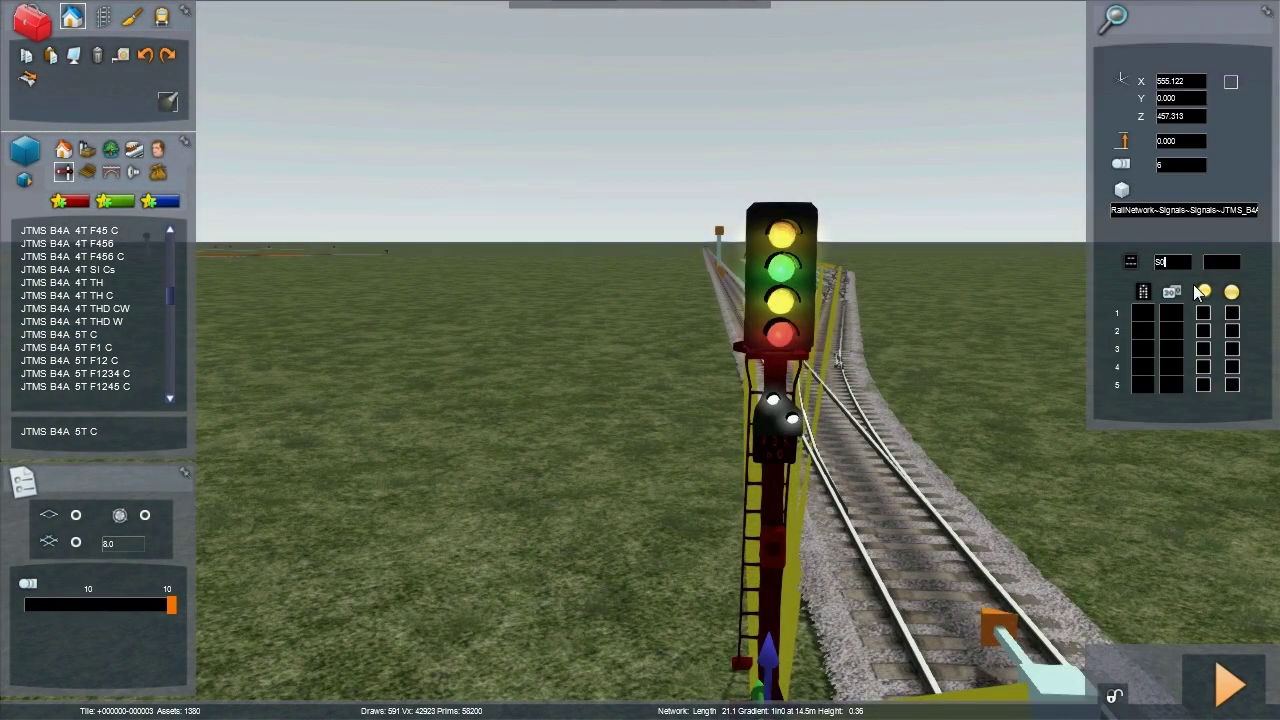
{"action": "type", "text": "10"}
{"action": "left_click", "coordinate": [1217, 262]}
{"action": "type", "text": "4"}
Step: Enter Y in the first column for links 2 to 5 of signal S010, leaving link 1 blank
{"action": "left_click", "coordinate": [1133, 316]}
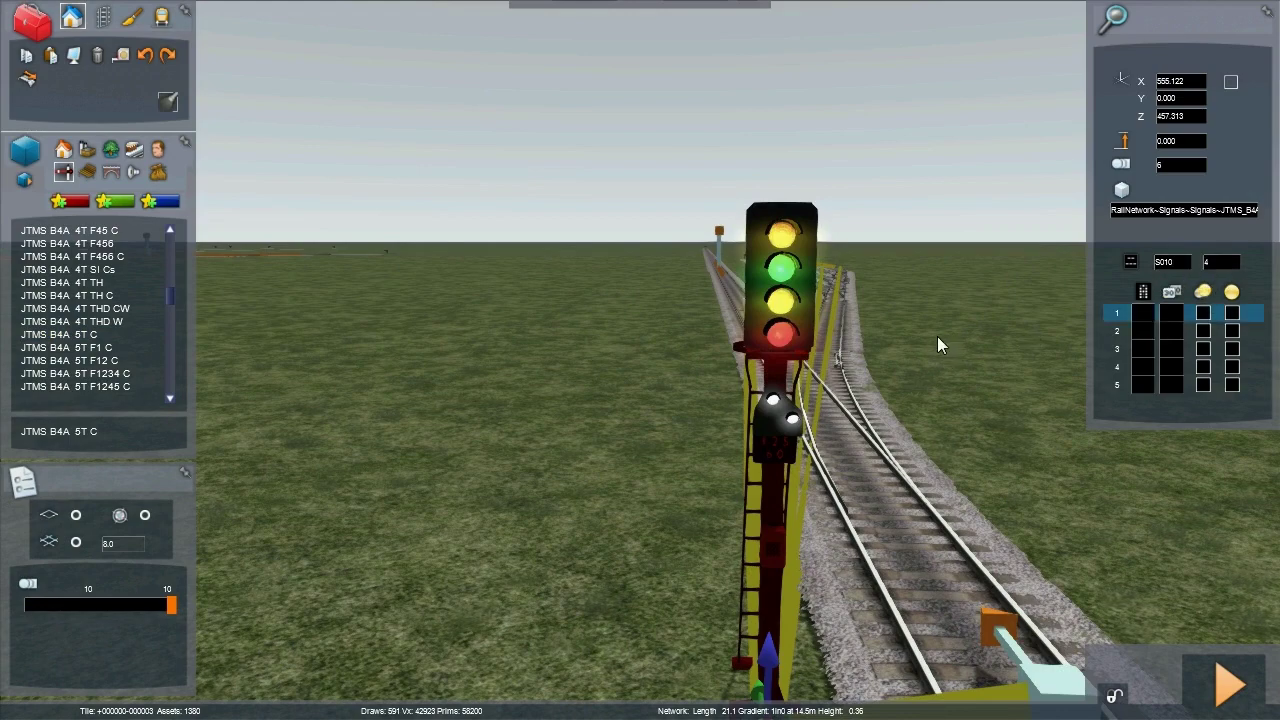
{"action": "key", "text": "Right"}
{"action": "right_click_drag", "start_coordinate": [915, 358], "coordinate": [870, 358]}
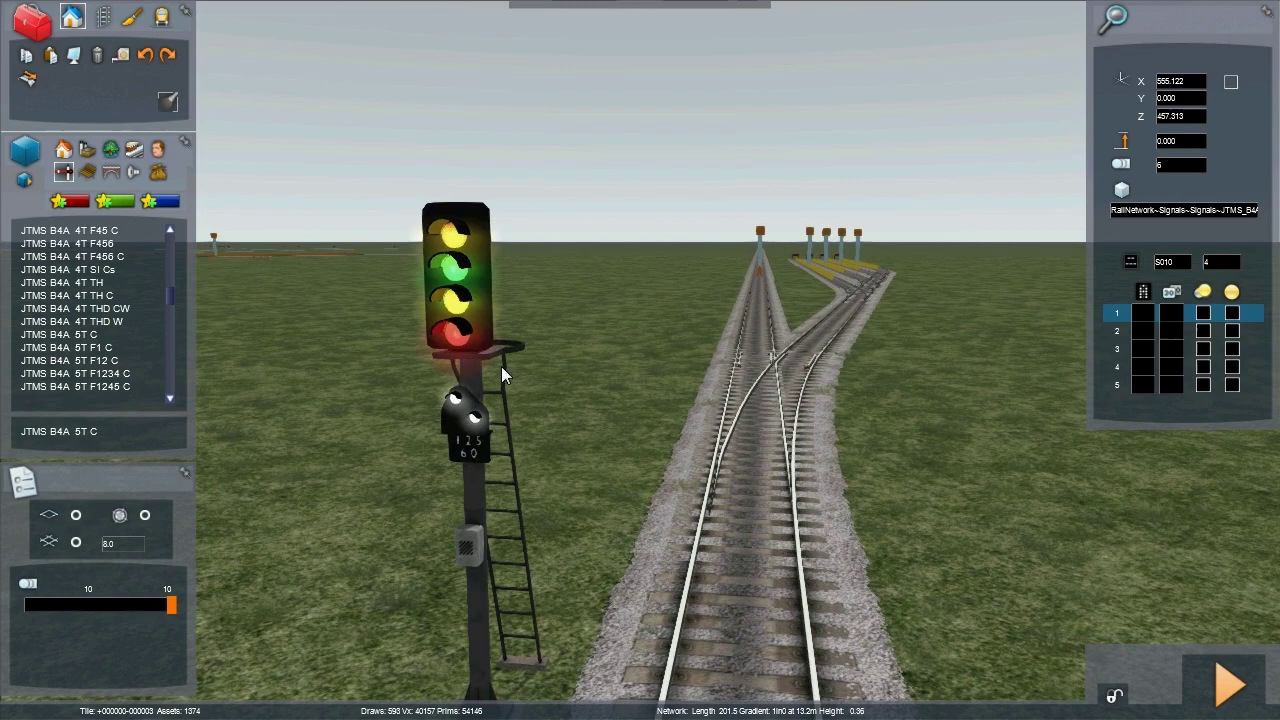
{"action": "left_click", "coordinate": [475, 362]}
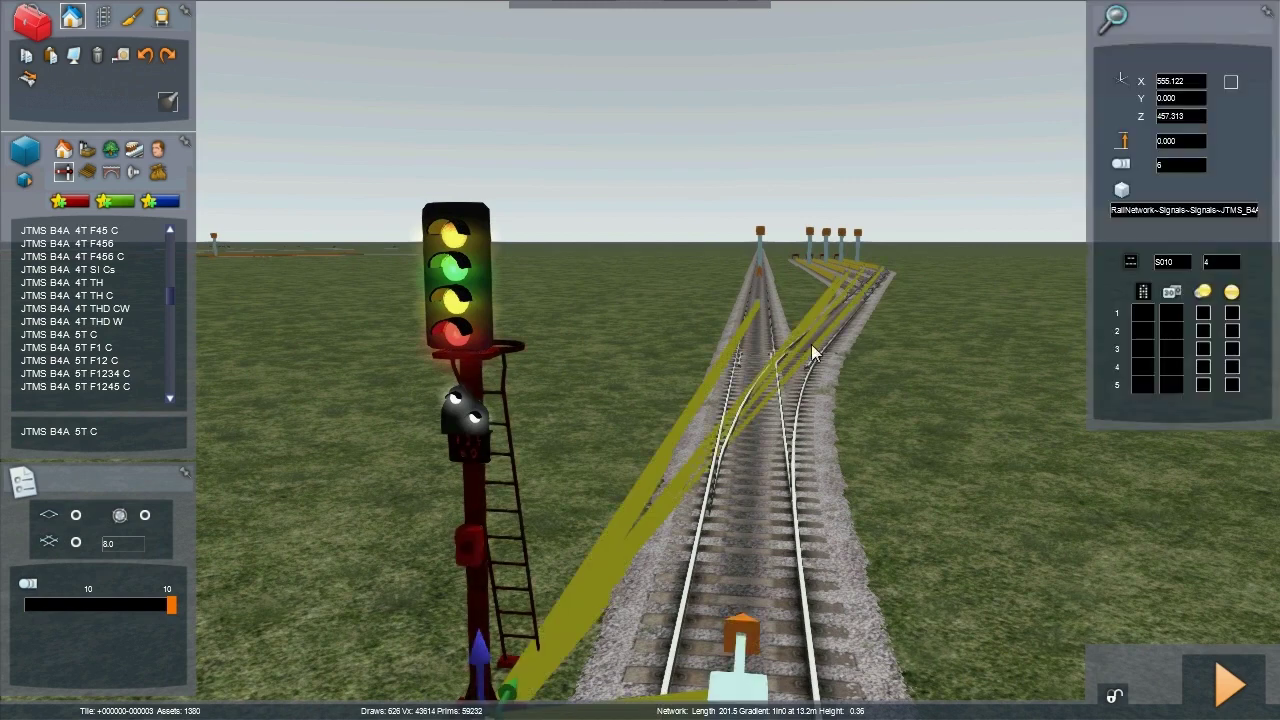
{"action": "left_click", "coordinate": [1141, 331]}
{"action": "type", "text": "Y"}
{"action": "left_click", "coordinate": [1145, 348]}
{"action": "type", "text": "Y"}
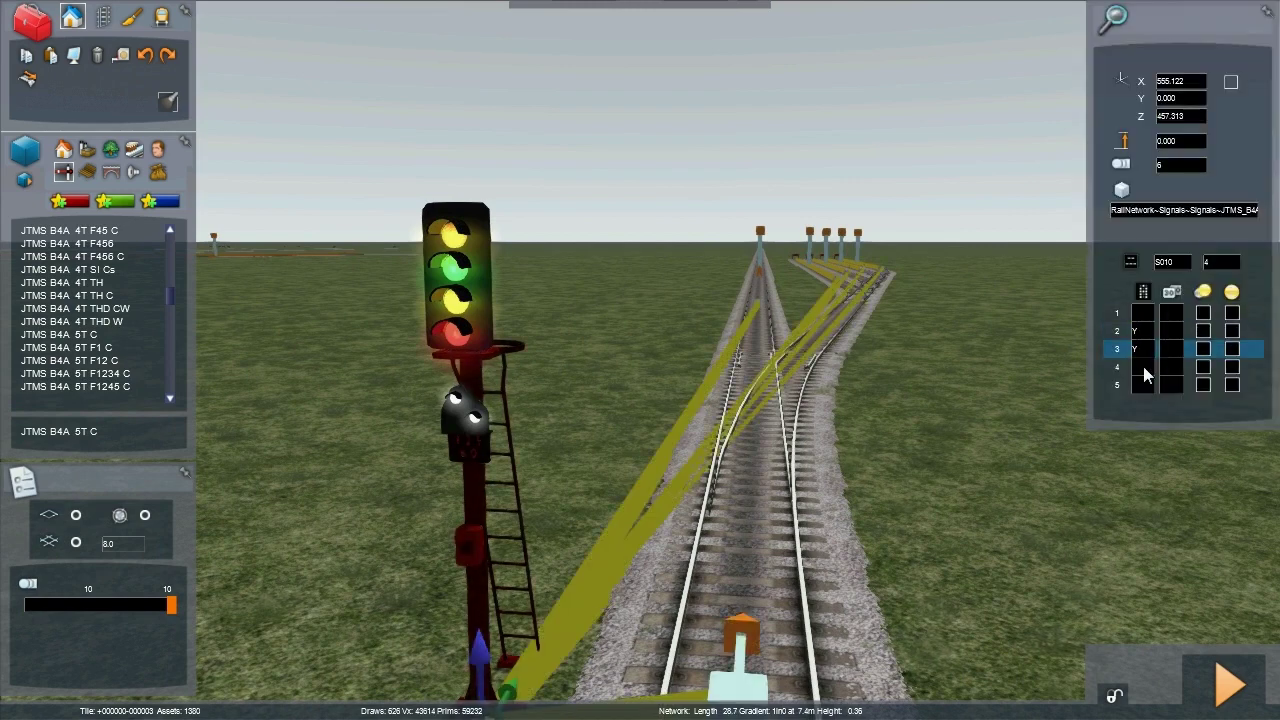
{"action": "left_click", "coordinate": [1142, 367]}
{"action": "type", "text": "Y"}
{"action": "left_click", "coordinate": [1141, 384]}
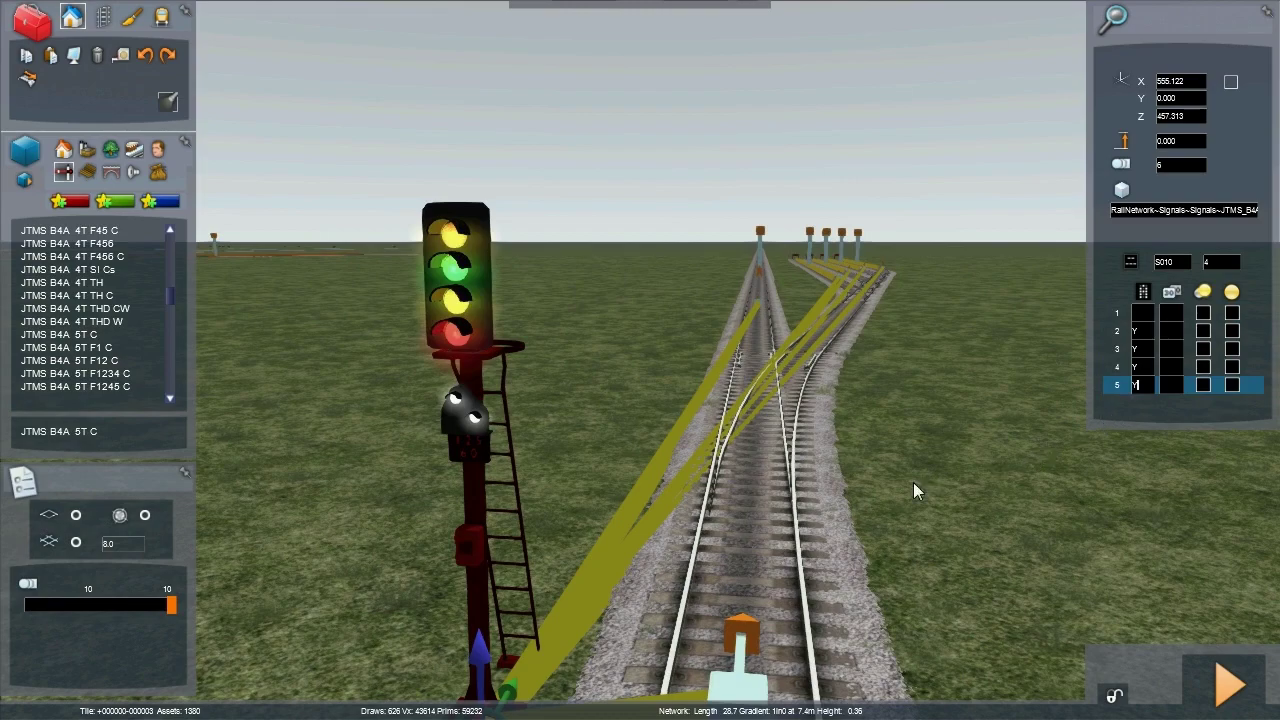
{"action": "left_click", "coordinate": [949, 486]}
Step: Switch the scenario timetable to Service3 and check its service details
{"action": "right_click_drag", "start_coordinate": [949, 486], "coordinate": [807, 331]}
{"action": "key", "text": "Down"}
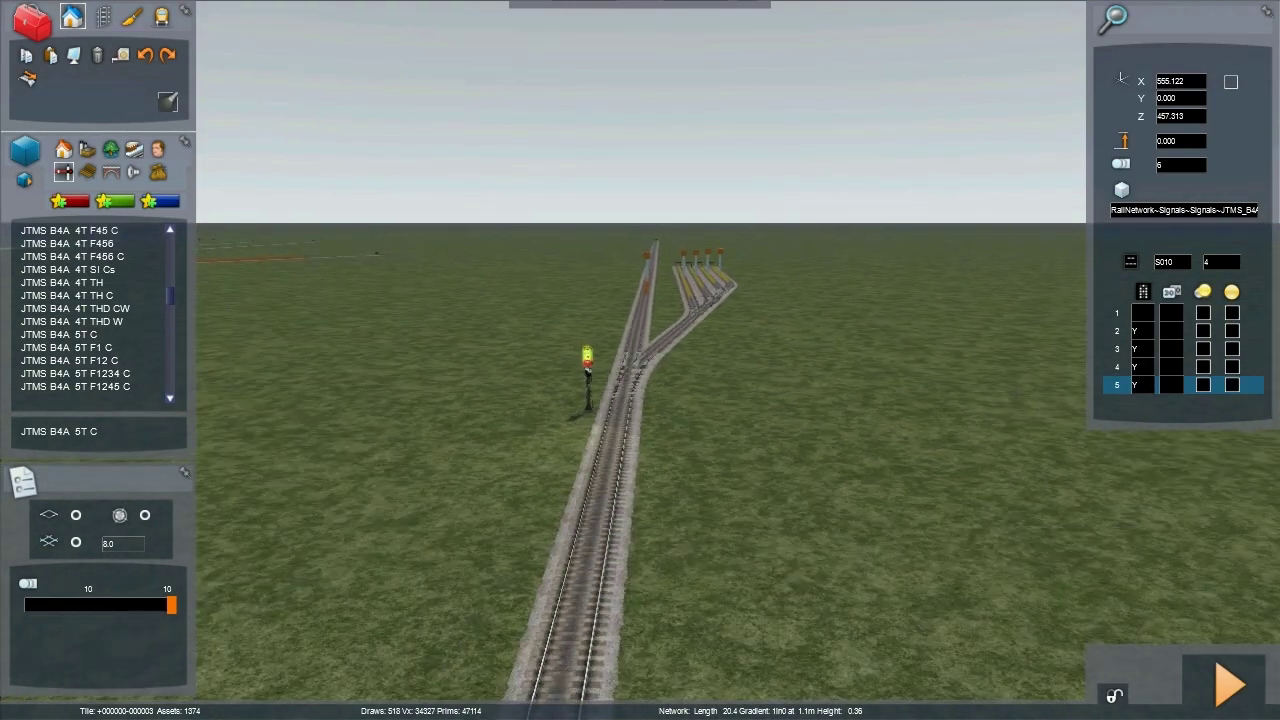
{"action": "scroll", "coordinate": [893, 330], "scroll_direction": "down", "scroll_amount": 5}
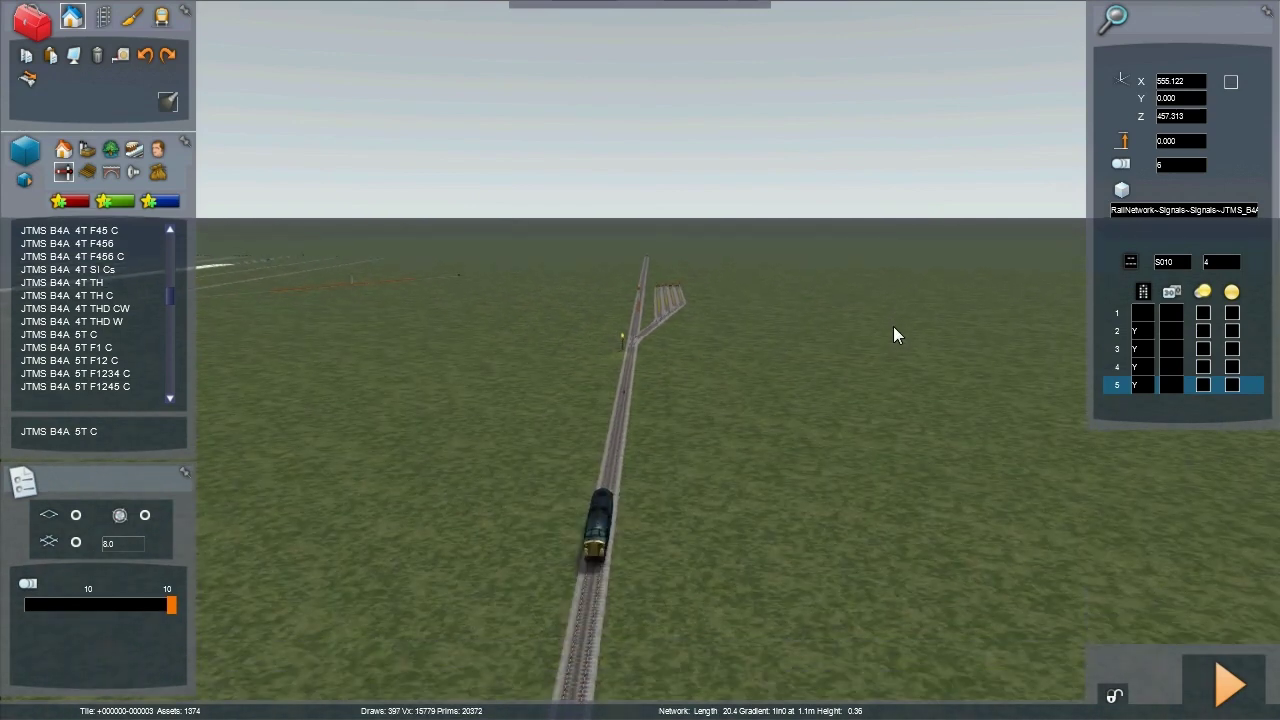
{"action": "scroll", "coordinate": [893, 326], "scroll_direction": "down", "scroll_amount": 4}
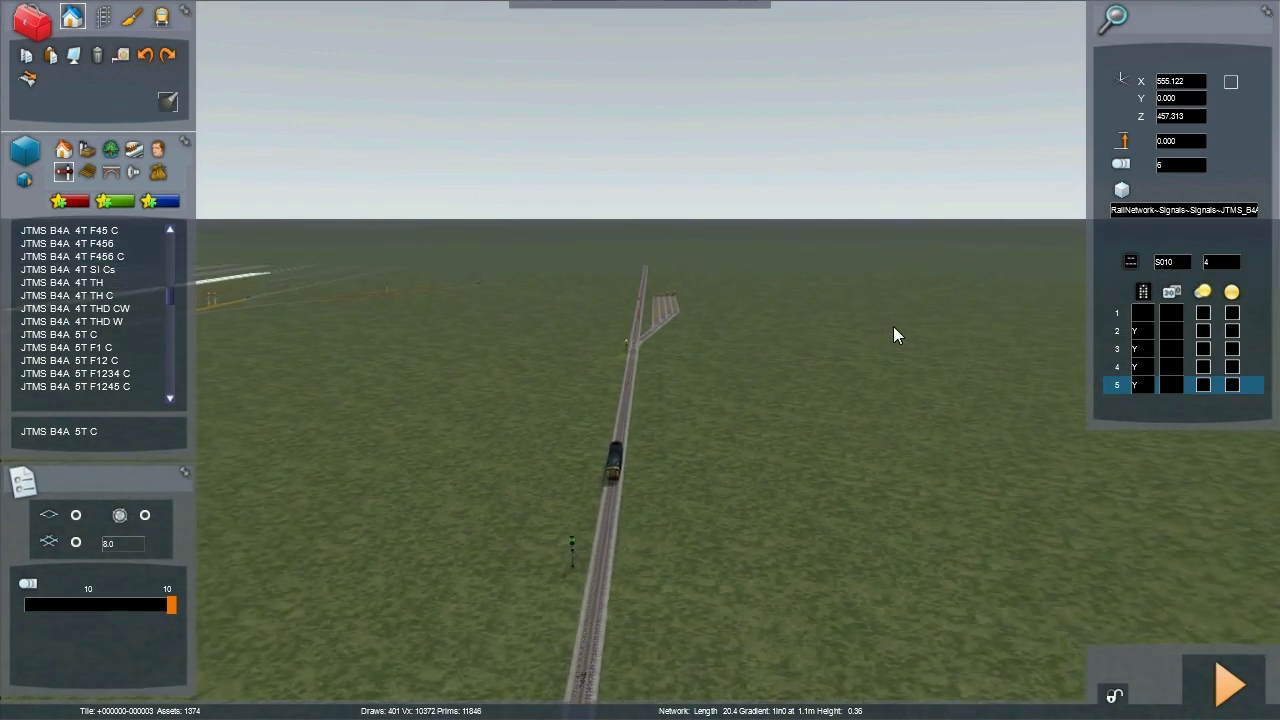
{"action": "scroll", "coordinate": [893, 326], "scroll_direction": "down", "scroll_amount": 3}
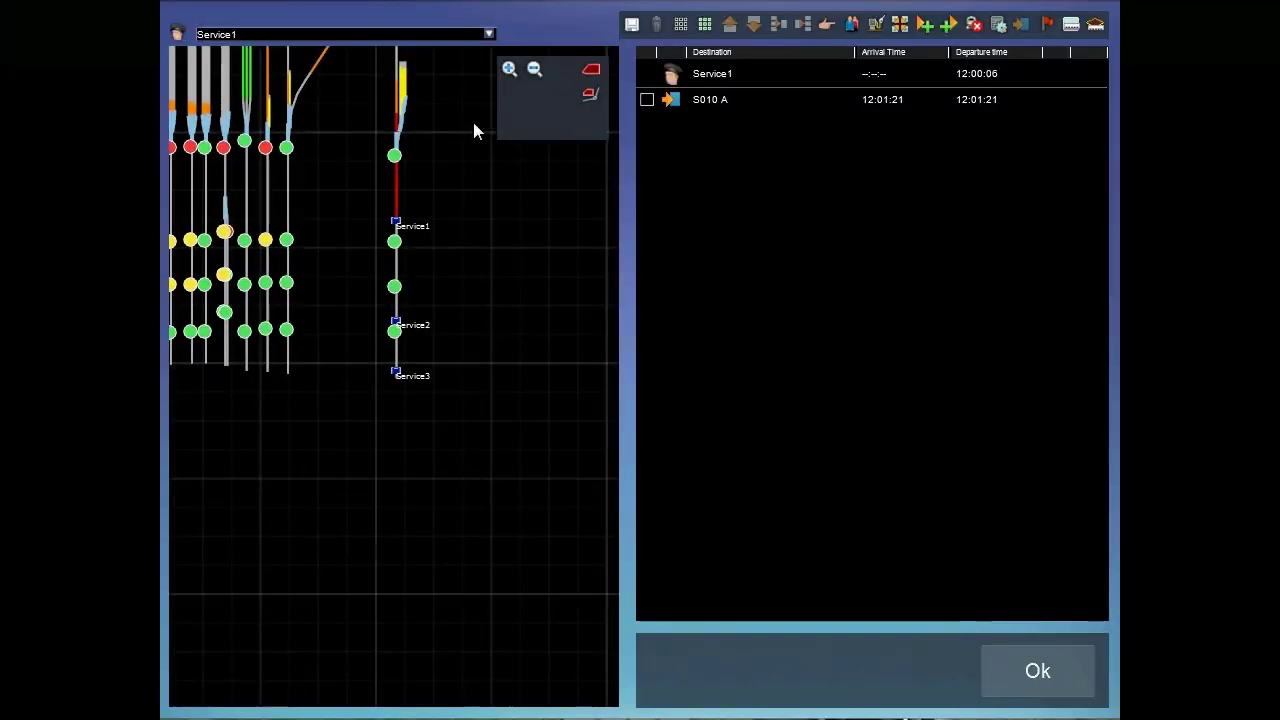
{"action": "left_click", "coordinate": [489, 34]}
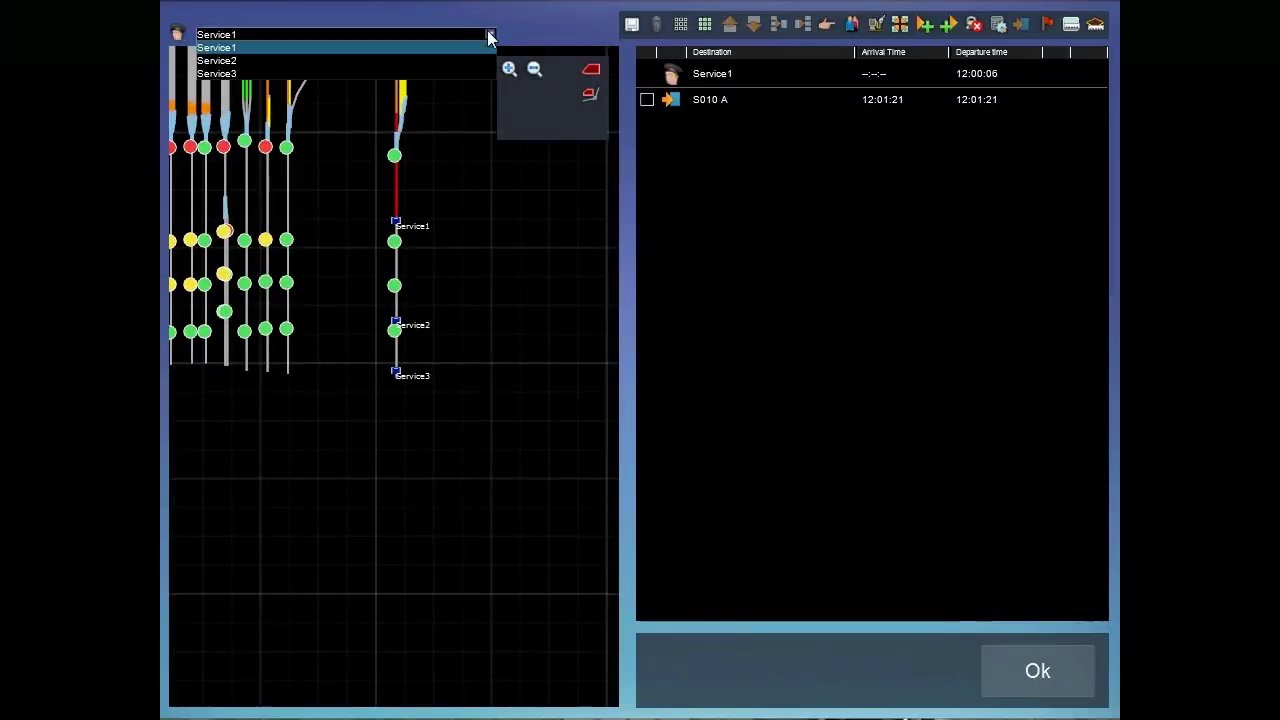
{"action": "left_click", "coordinate": [218, 74]}
{"action": "left_click", "coordinate": [673, 76]}
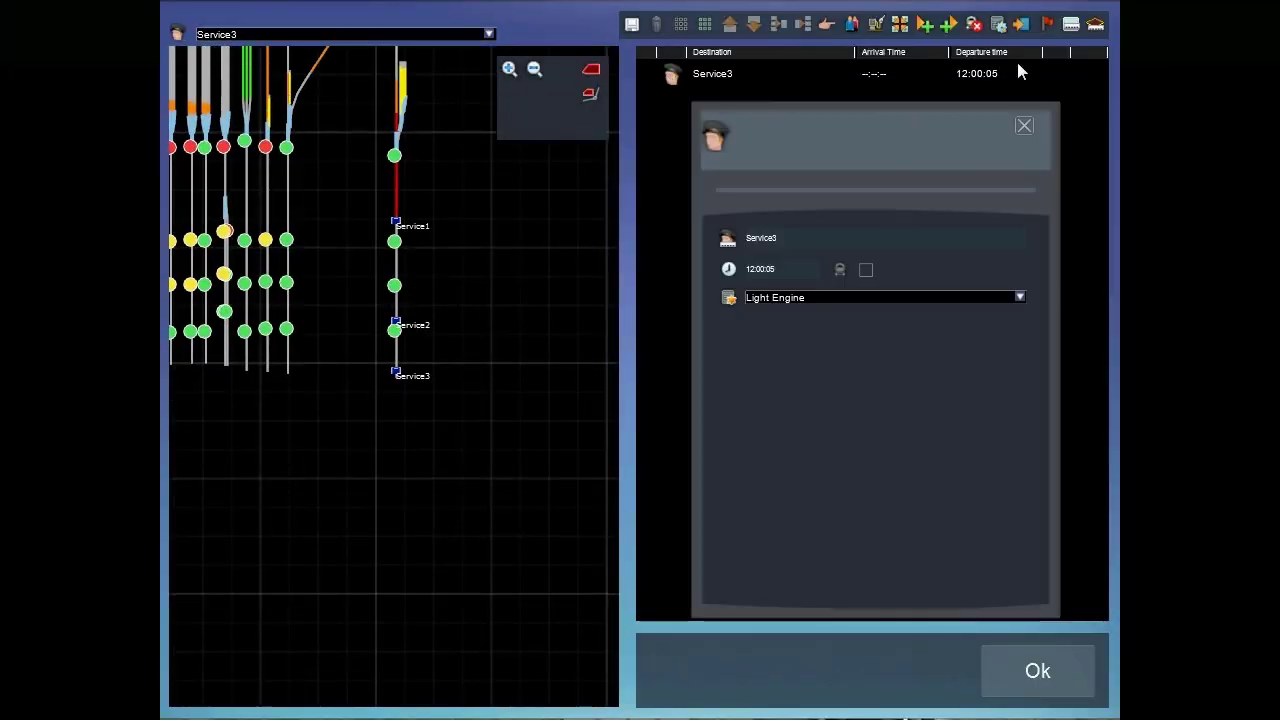
{"action": "left_click", "coordinate": [1026, 126]}
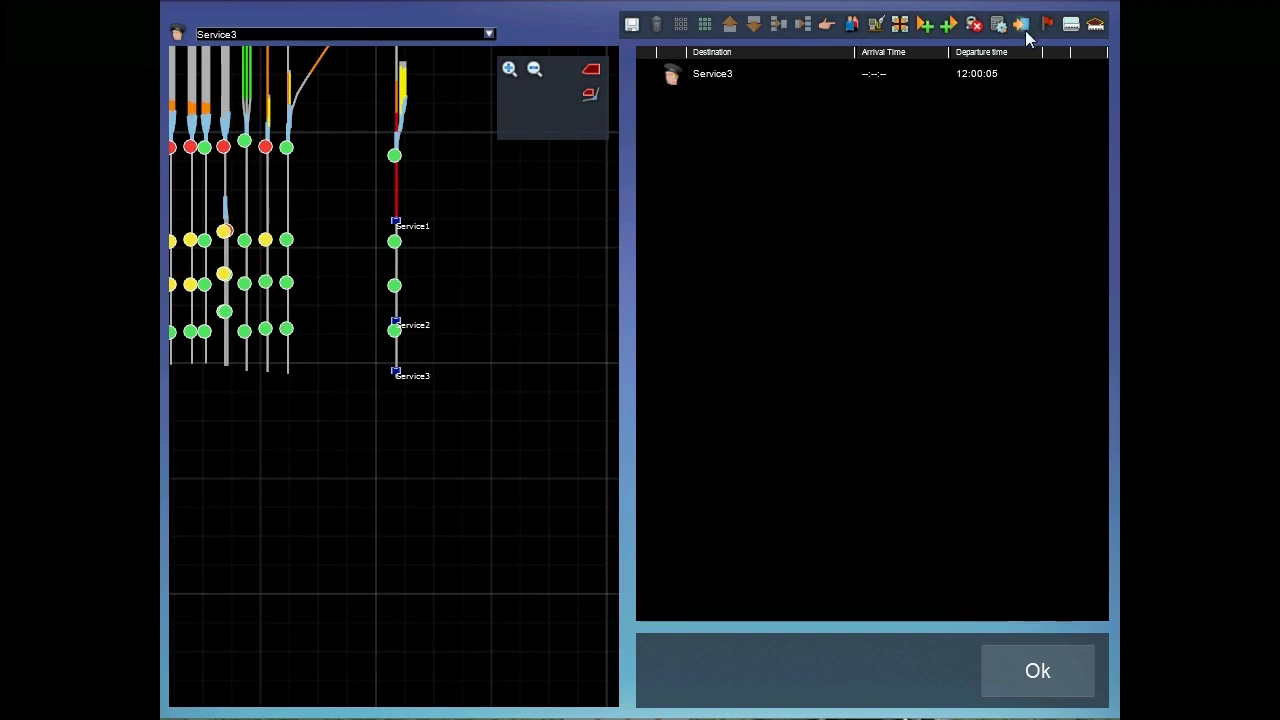
Step: Add a destination instruction to Service3 with S010 C as the target, and check its route on the map up to the yard sidings
{"action": "left_click", "coordinate": [1021, 26]}
{"action": "left_click", "coordinate": [672, 100]}
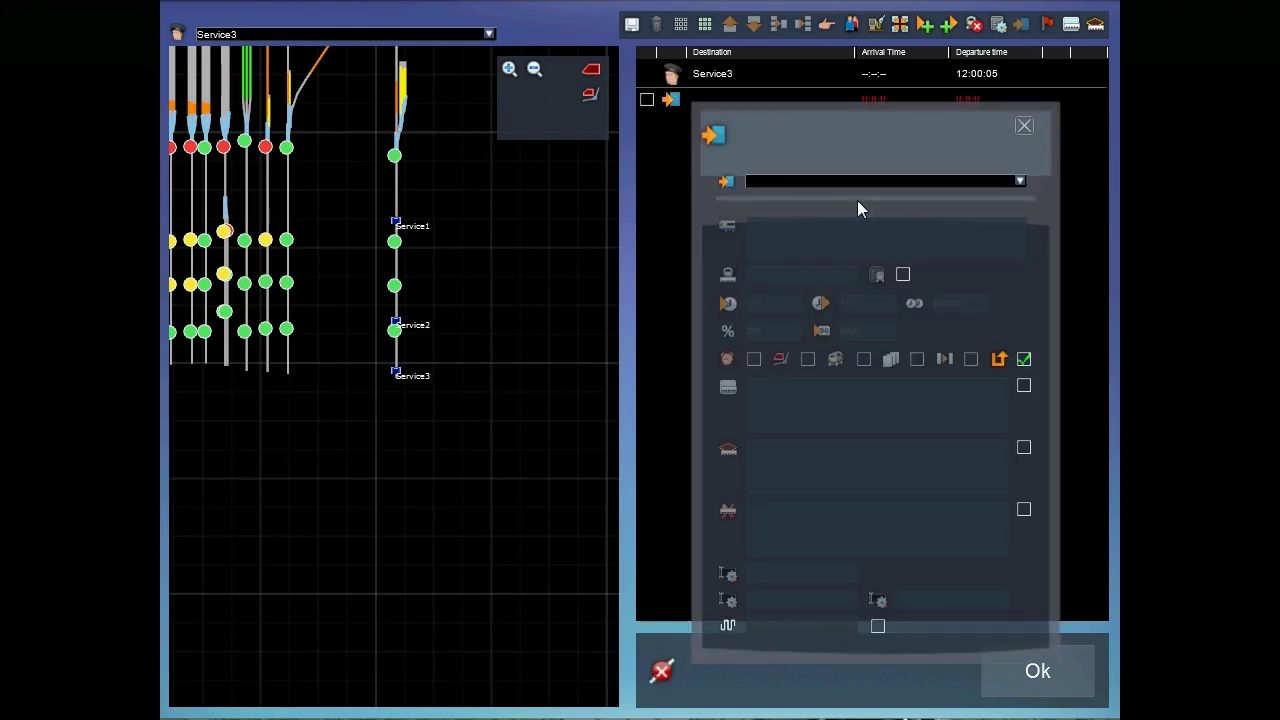
{"action": "left_click", "coordinate": [1022, 180]}
{"action": "left_click_drag", "start_coordinate": [1030, 205], "coordinate": [1031, 343]}
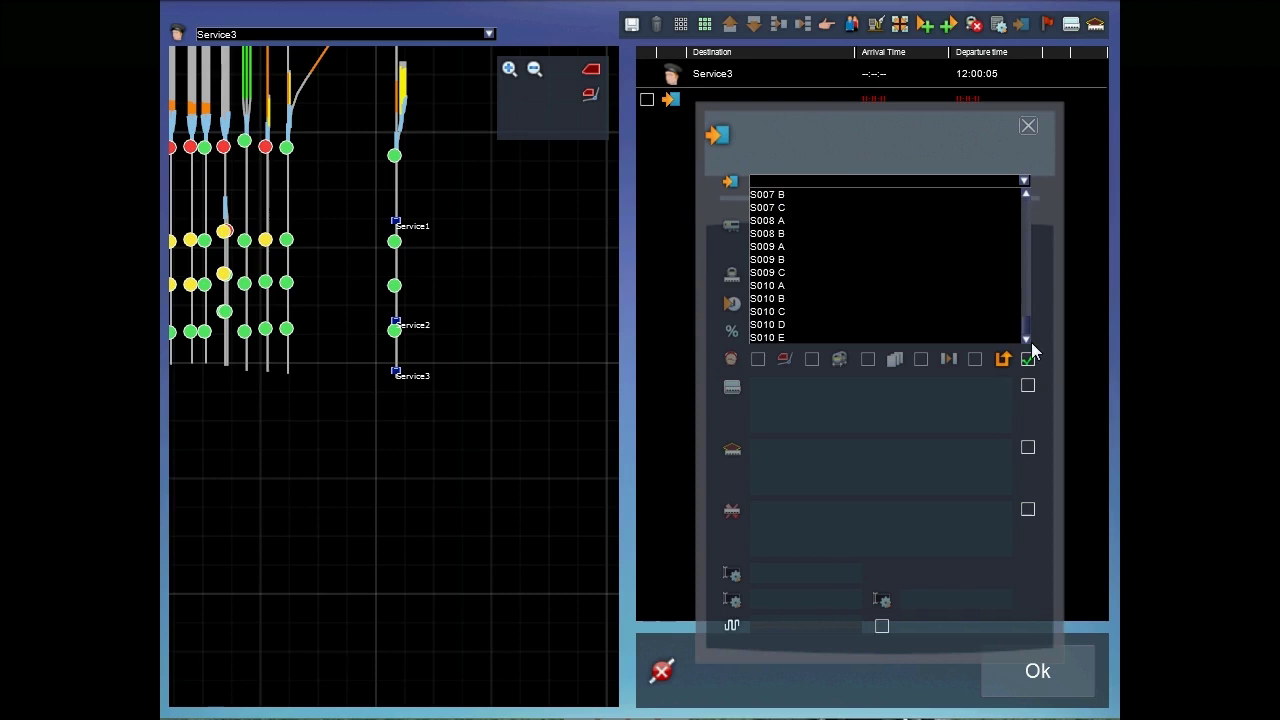
{"action": "left_click", "coordinate": [793, 312]}
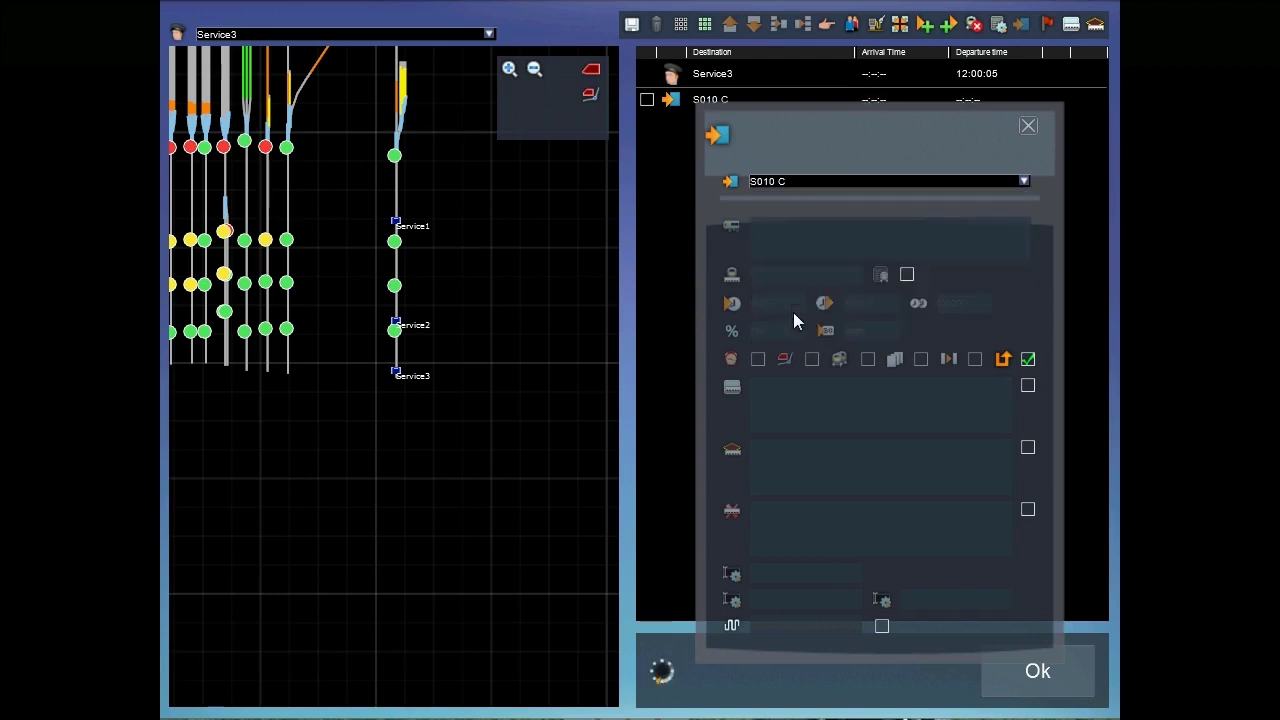
{"action": "left_click", "coordinate": [1030, 128]}
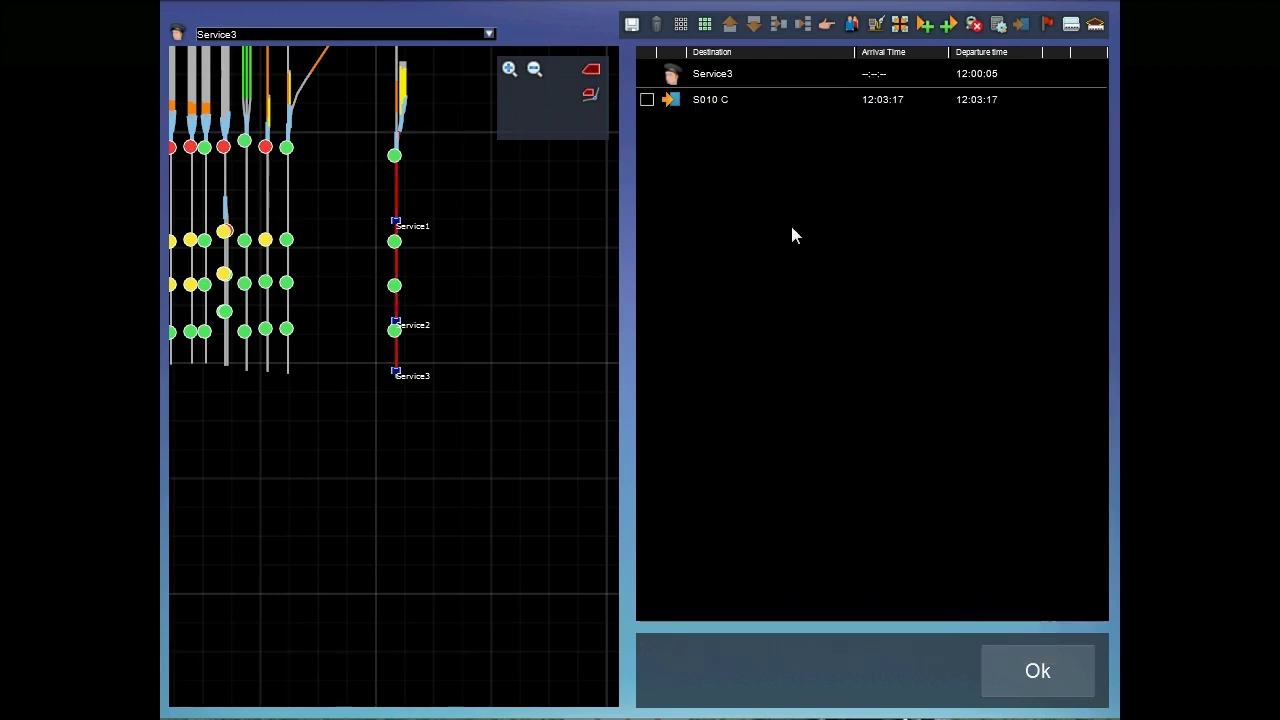
{"action": "left_click_drag", "start_coordinate": [594, 266], "coordinate": [531, 436]}
{"action": "left_click_drag", "start_coordinate": [500, 340], "coordinate": [569, 388]}
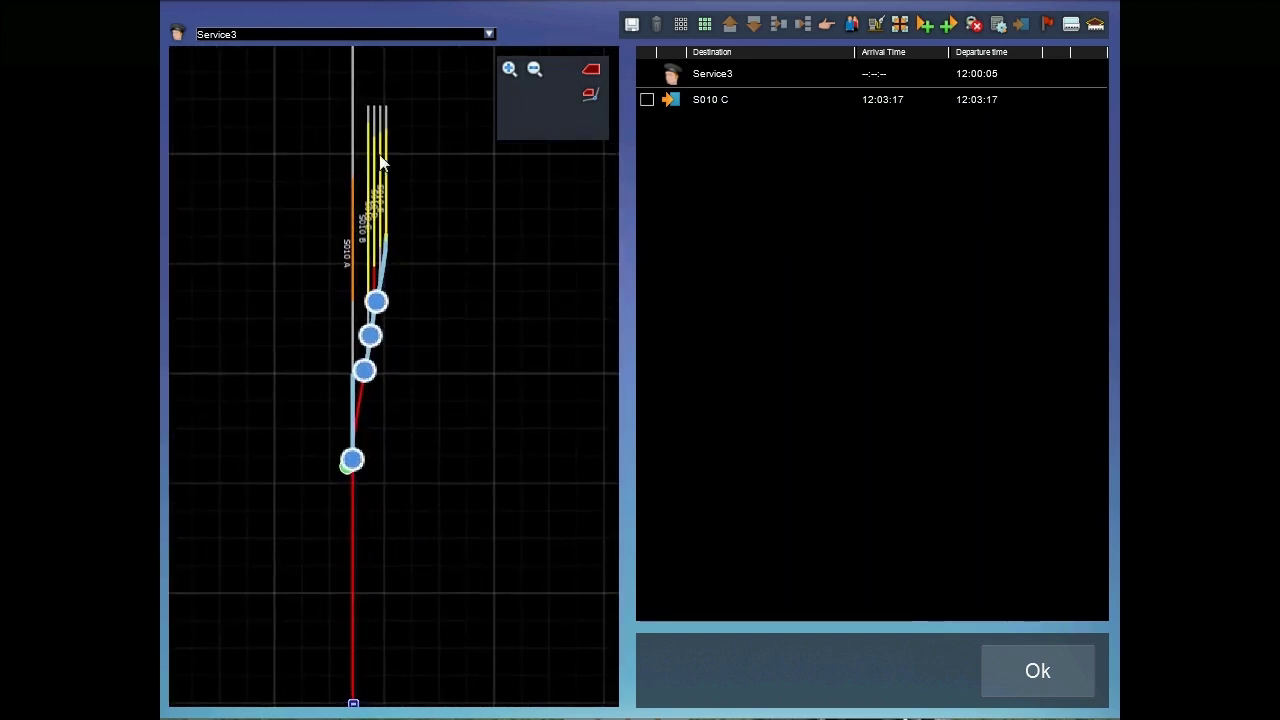
Step: Try S010 B as Service3's destination and set it back to S010 C
{"action": "left_click", "coordinate": [670, 99]}
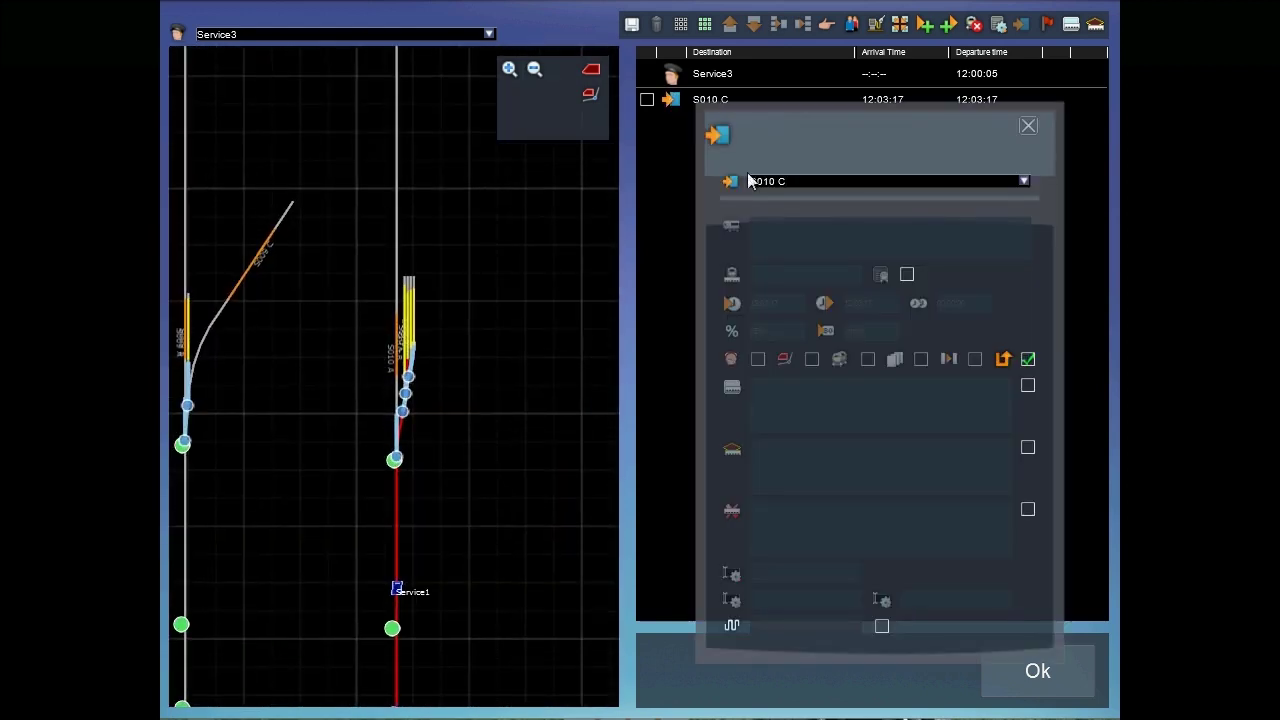
{"action": "left_click", "coordinate": [1024, 181]}
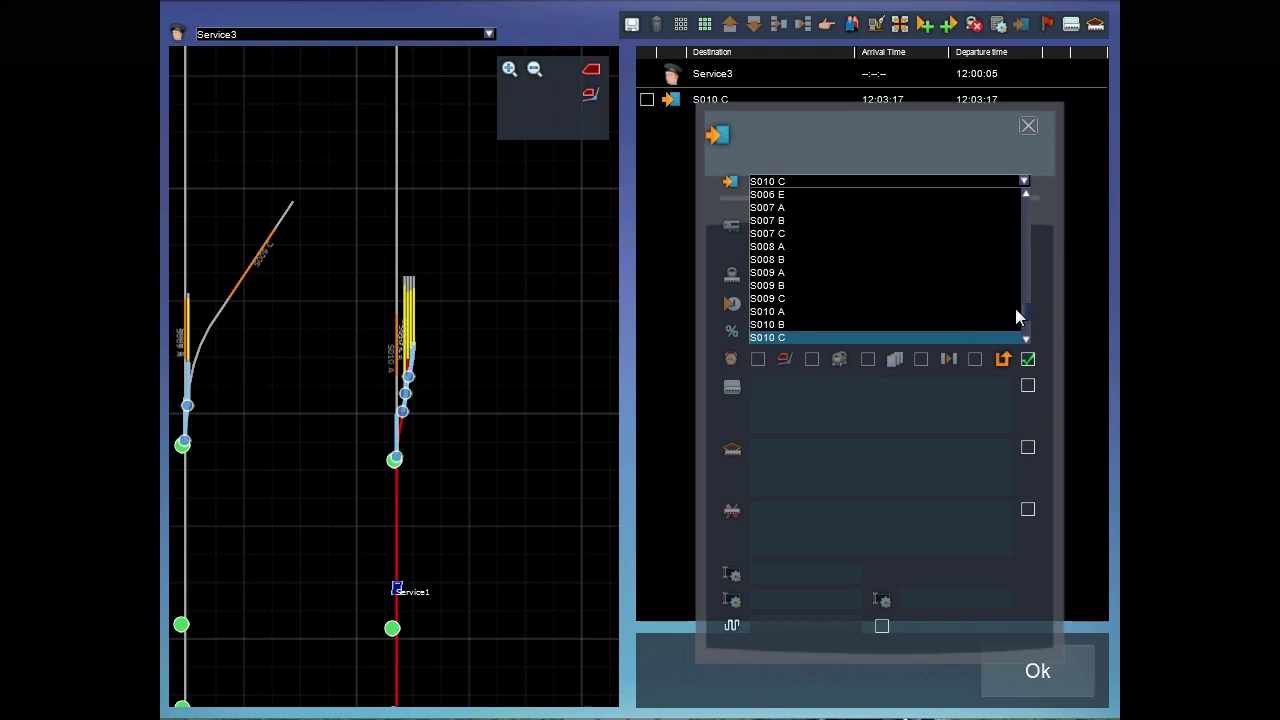
{"action": "left_click", "coordinate": [771, 325]}
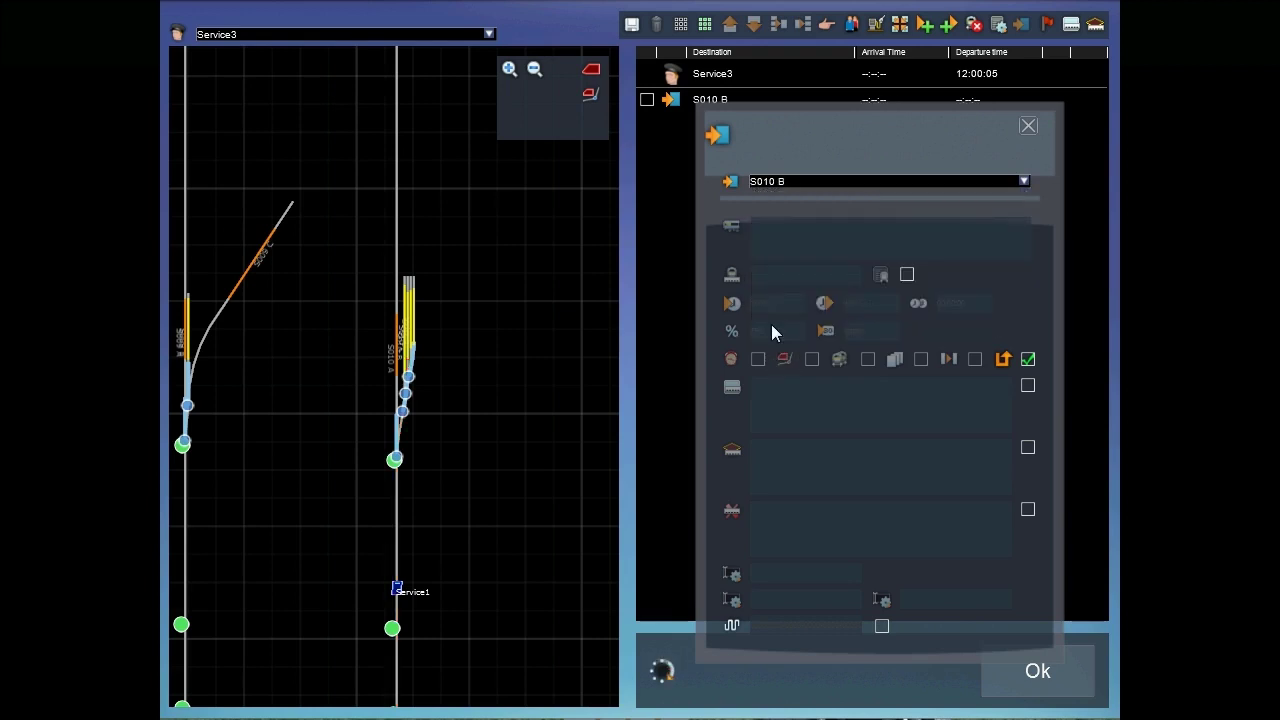
{"action": "left_click", "coordinate": [1024, 181]}
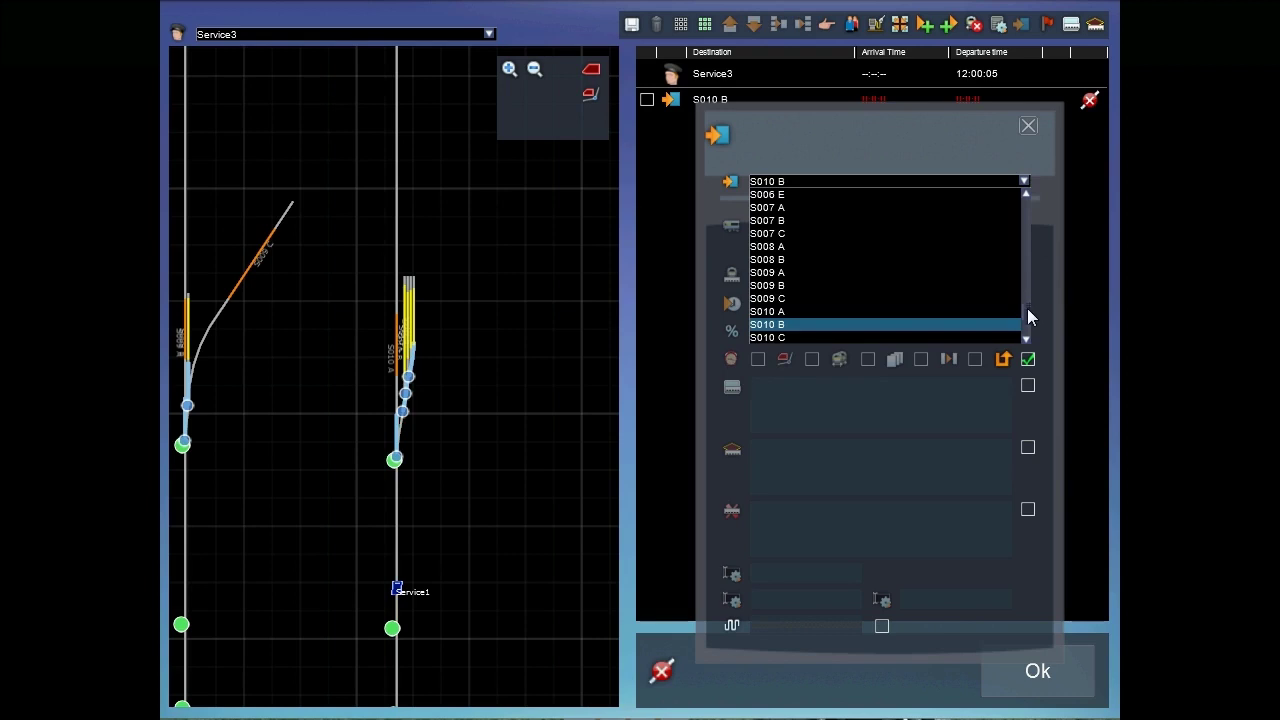
{"action": "scroll", "coordinate": [1027, 308], "scroll_direction": "down", "scroll_amount": 1}
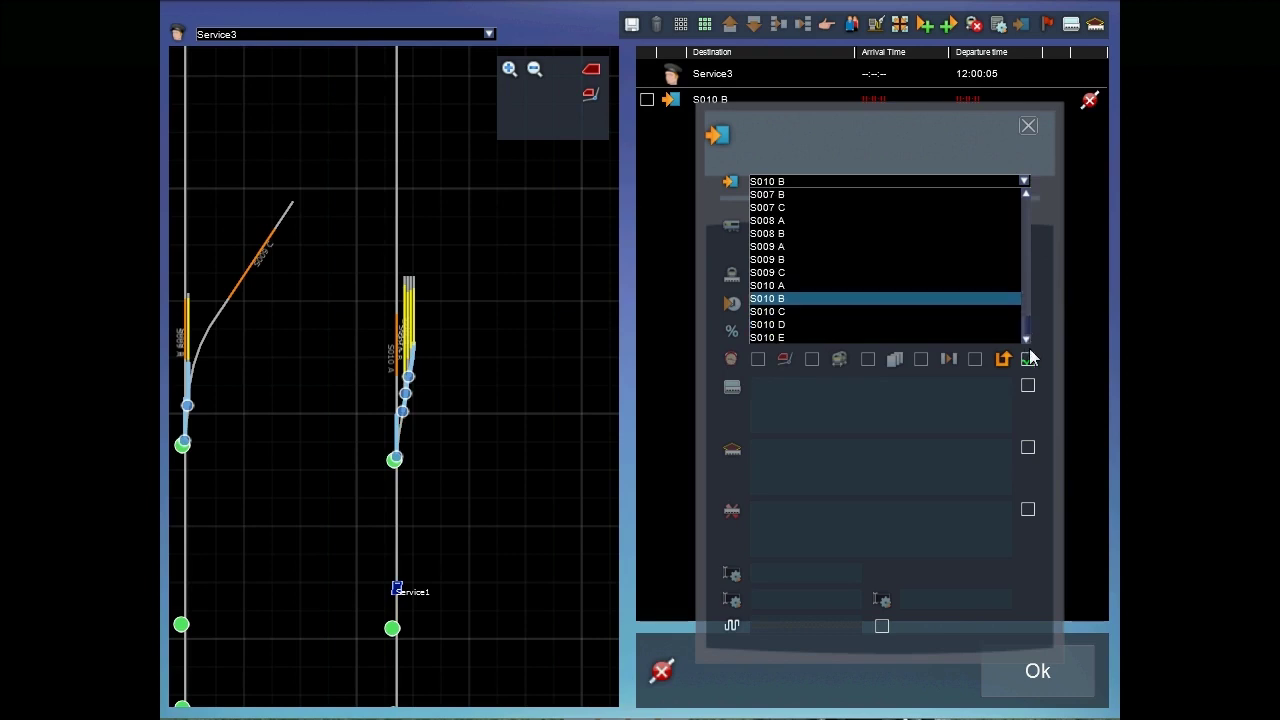
{"action": "left_click", "coordinate": [797, 312]}
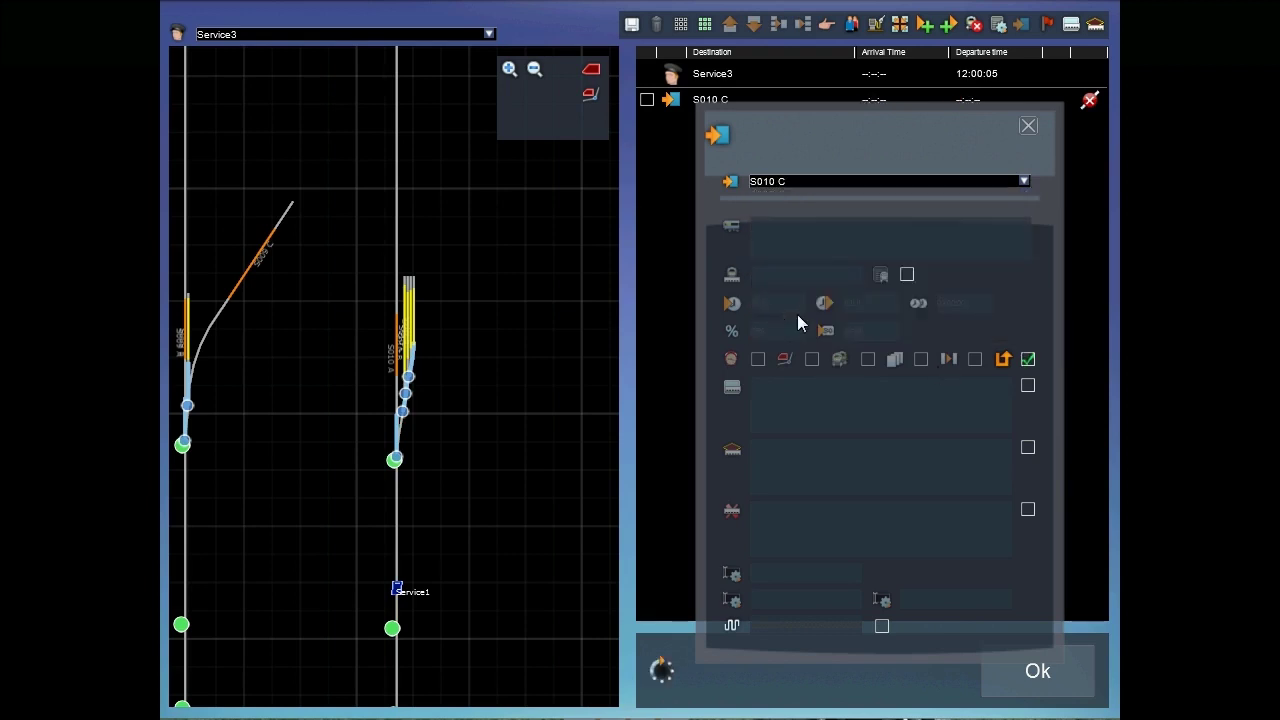
{"action": "left_click", "coordinate": [1028, 126]}
Step: Close the timetable and start running the scenario, saving the changes to it
{"action": "left_click_drag", "start_coordinate": [494, 576], "coordinate": [514, 377]}
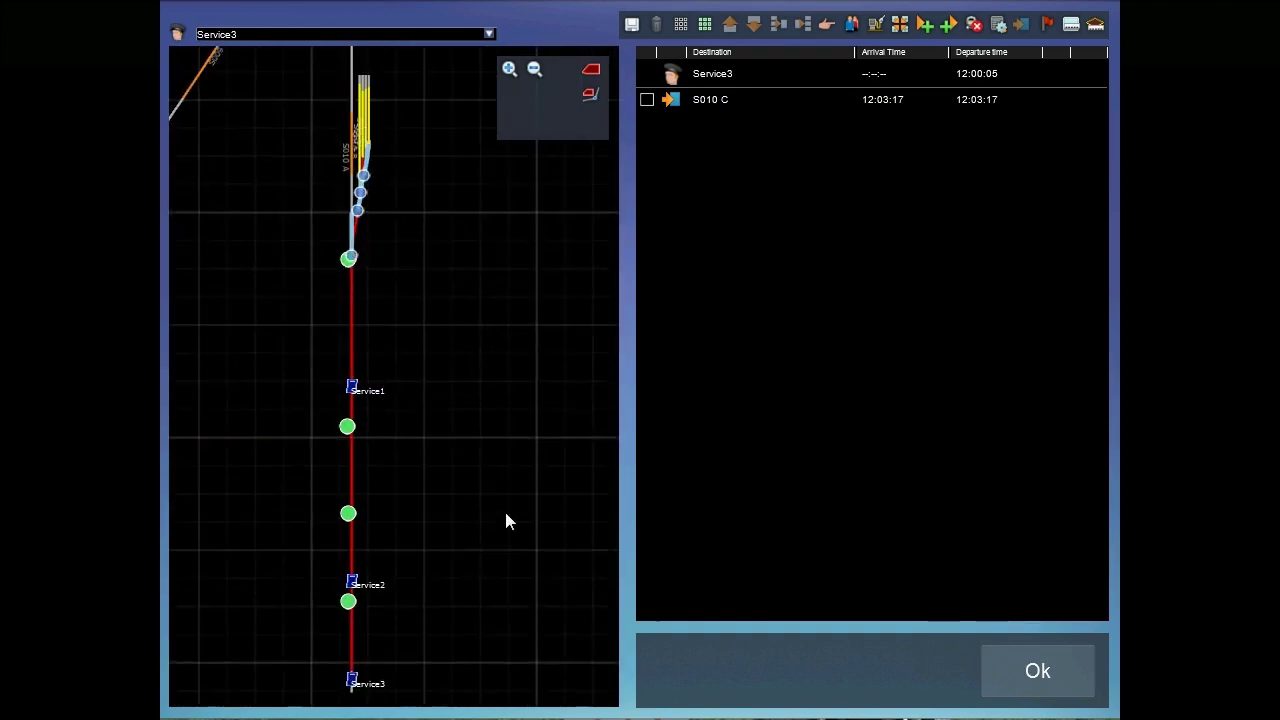
{"action": "left_click", "coordinate": [1040, 684]}
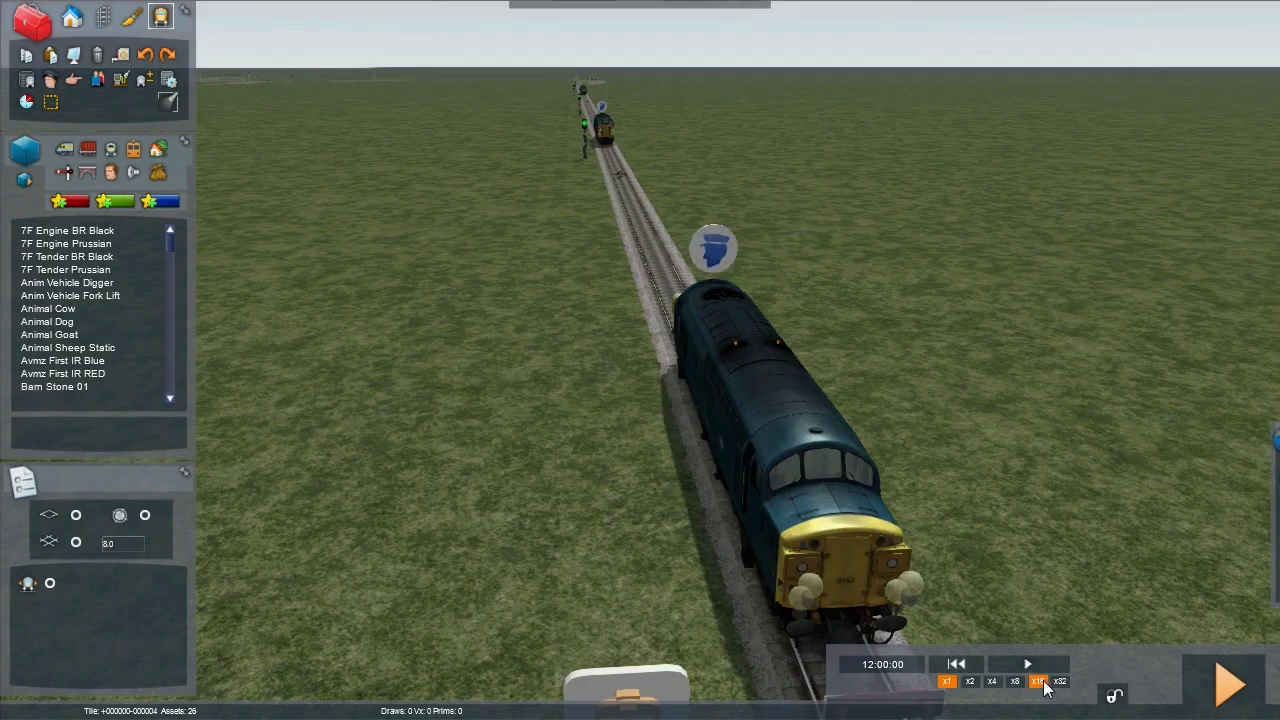
{"action": "left_click", "coordinate": [1208, 697]}
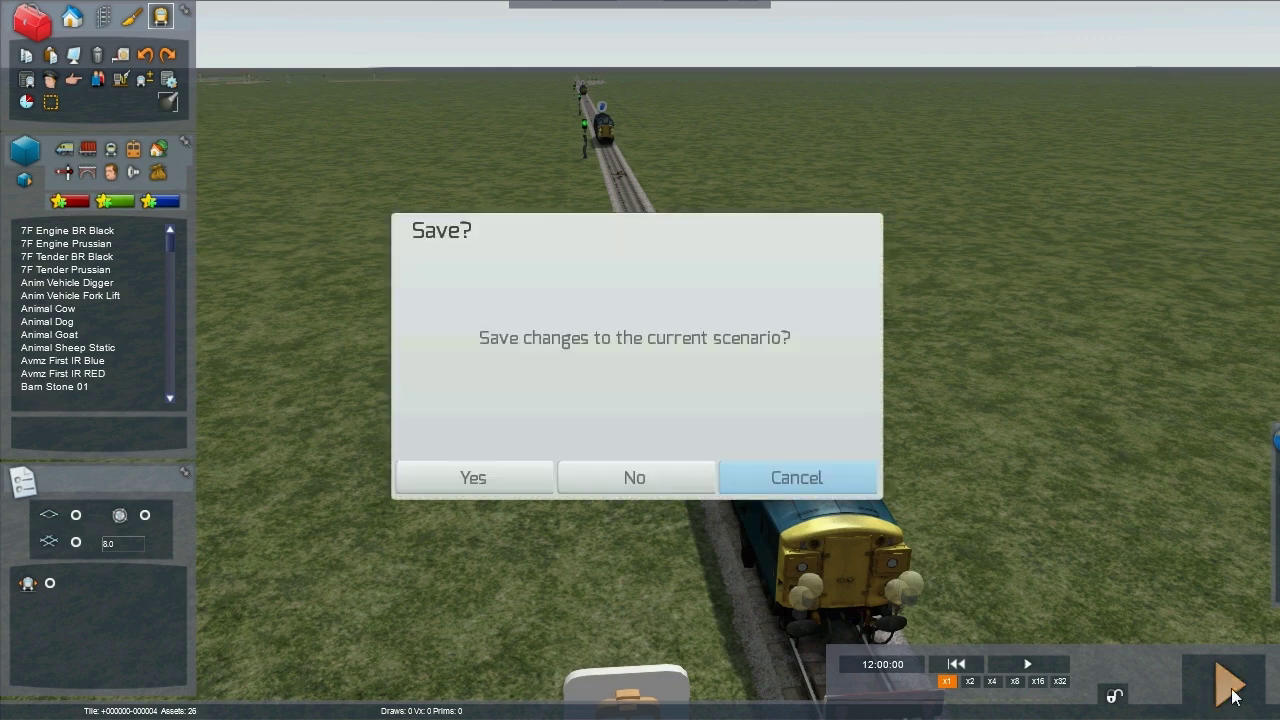
{"action": "left_click", "coordinate": [499, 480]}
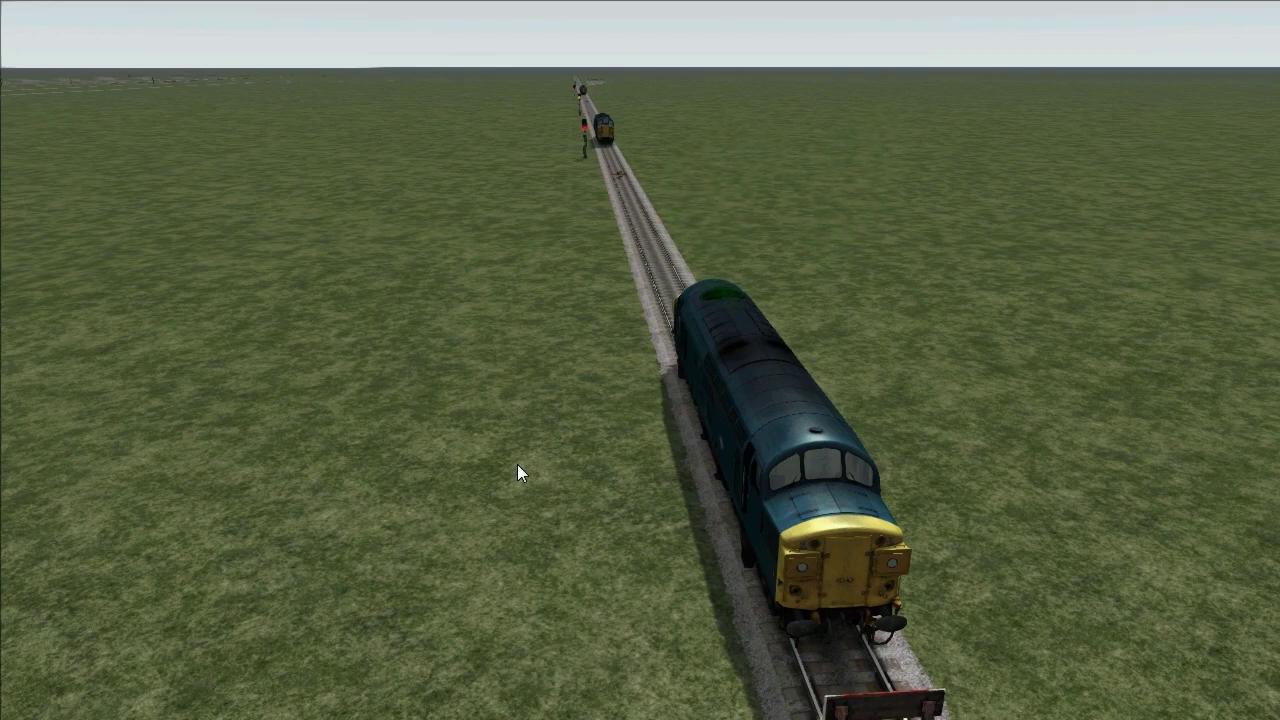
Step: Follow the main line from the rear service to the junction signal, examining the aspects of the signals along the way
{"action": "right_click_drag", "start_coordinate": [677, 504], "coordinate": [606, 359]}
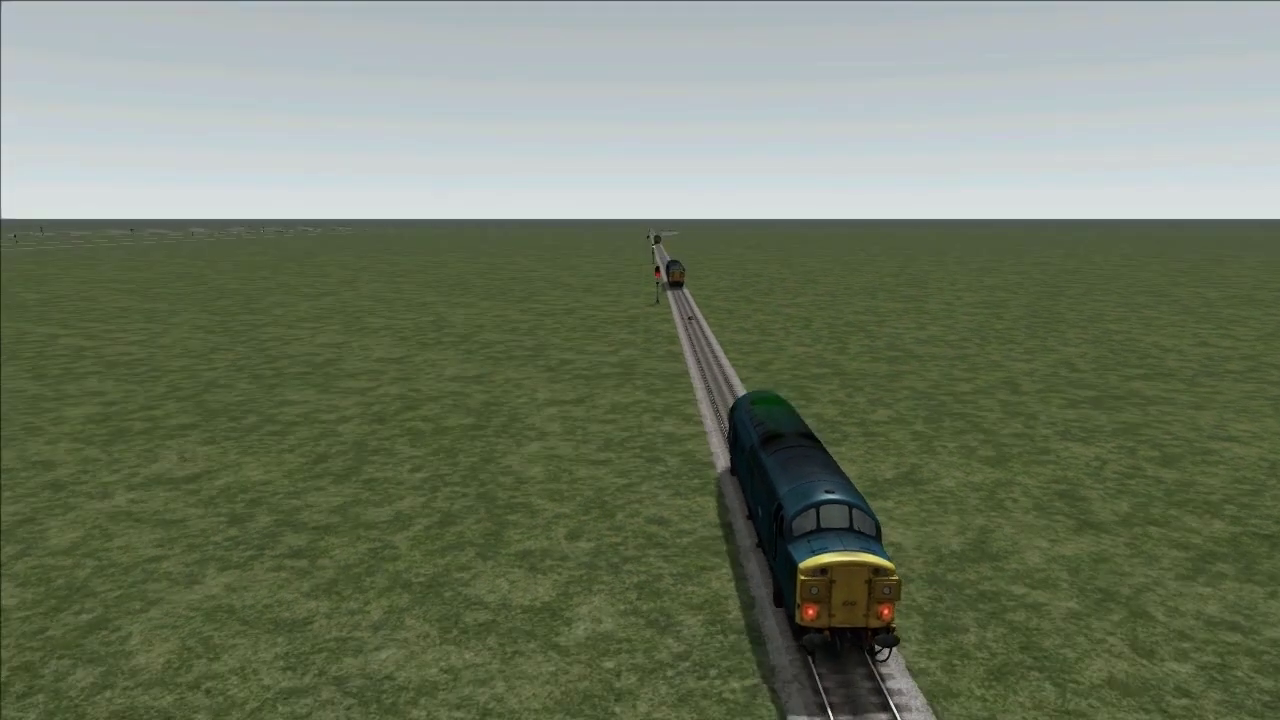
{"action": "key", "text": "Up"}
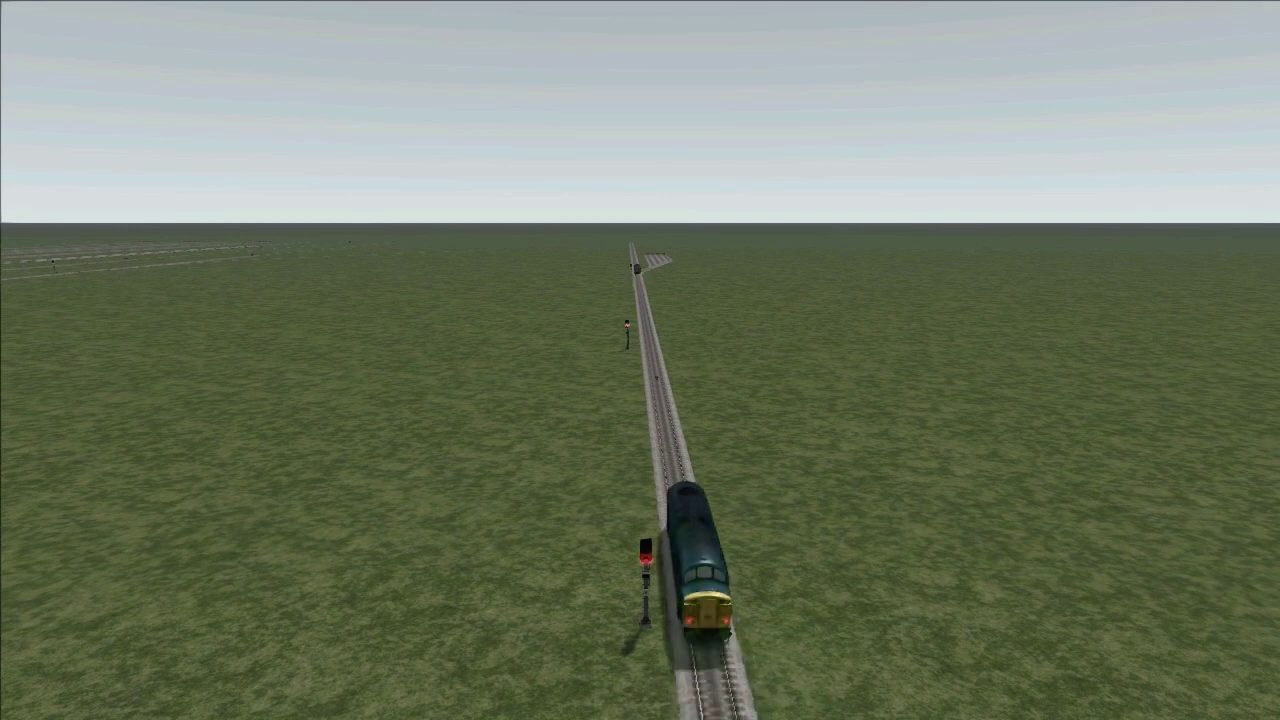
{"action": "key", "text": "Up"}
{"action": "key", "text": "Up"}
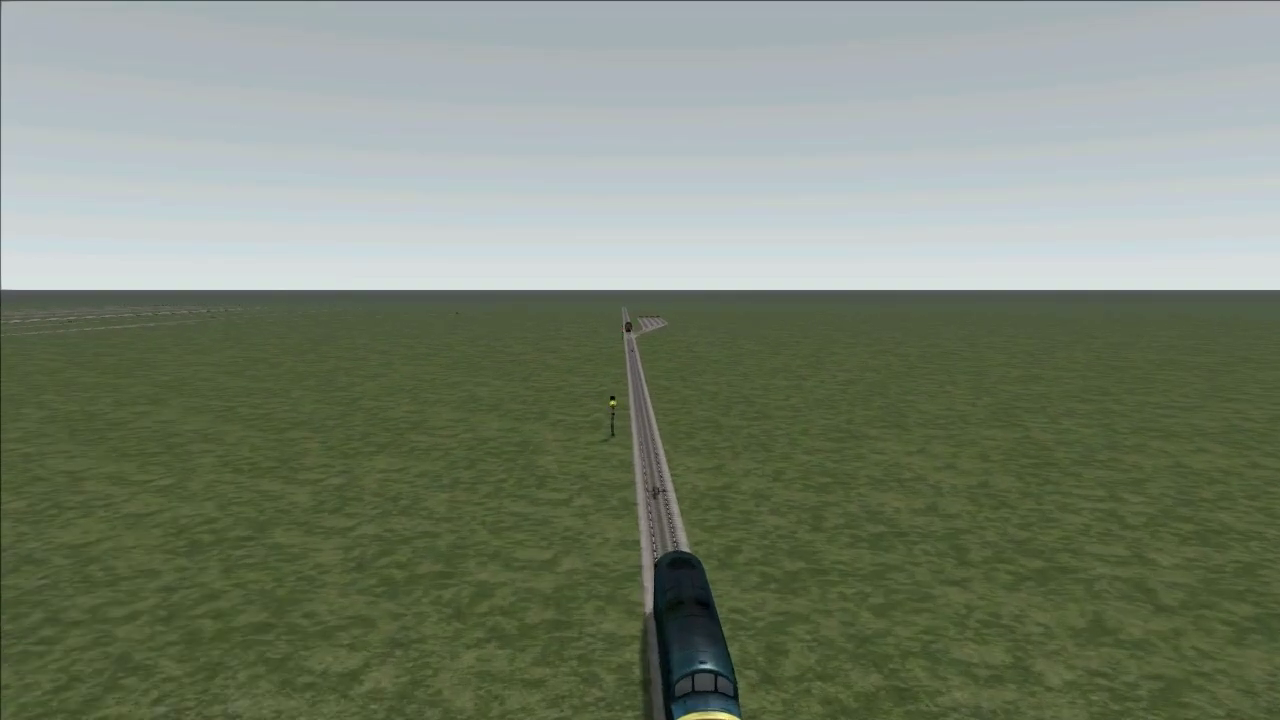
{"action": "key", "text": "Down"}
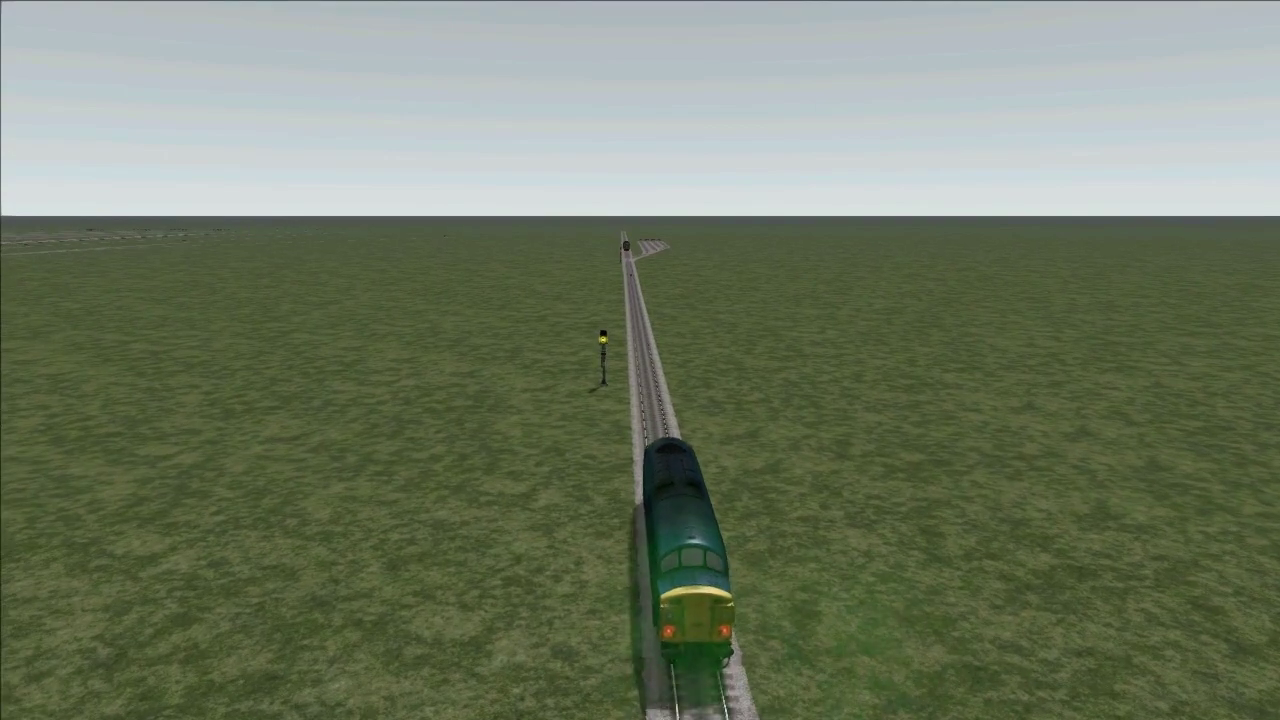
{"action": "key", "text": "Left"}
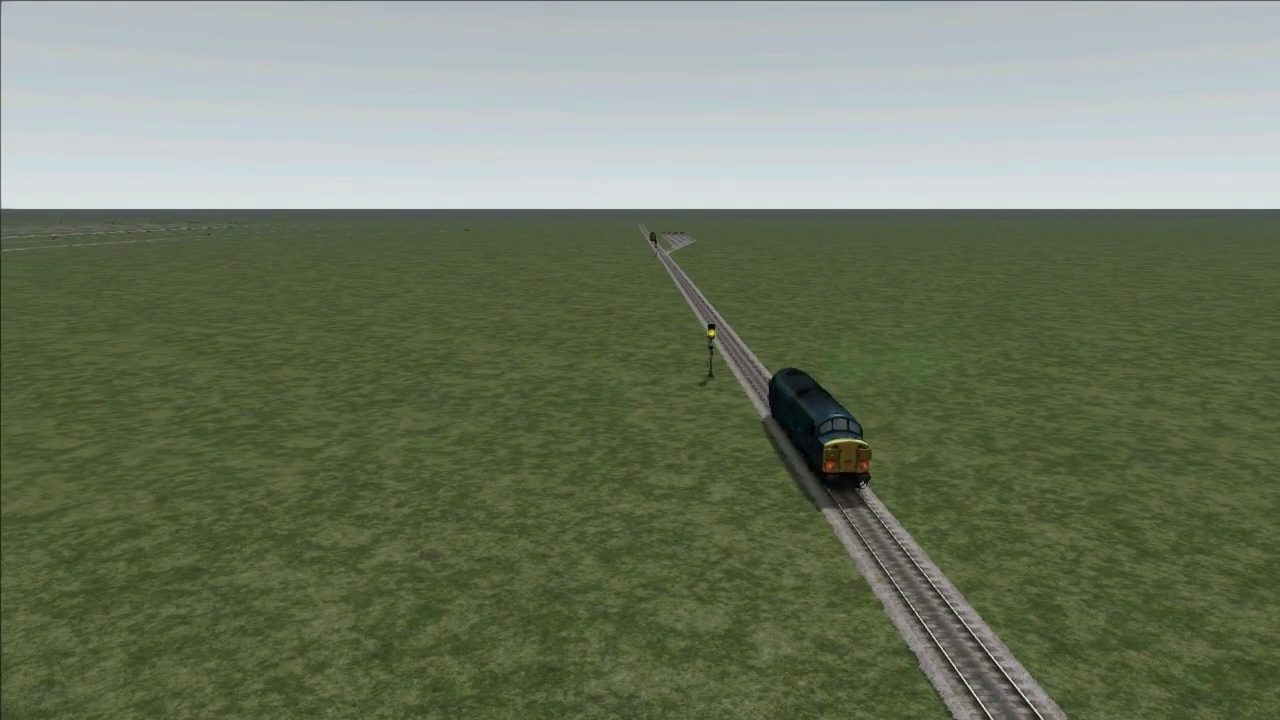
{"action": "key", "text": "Up"}
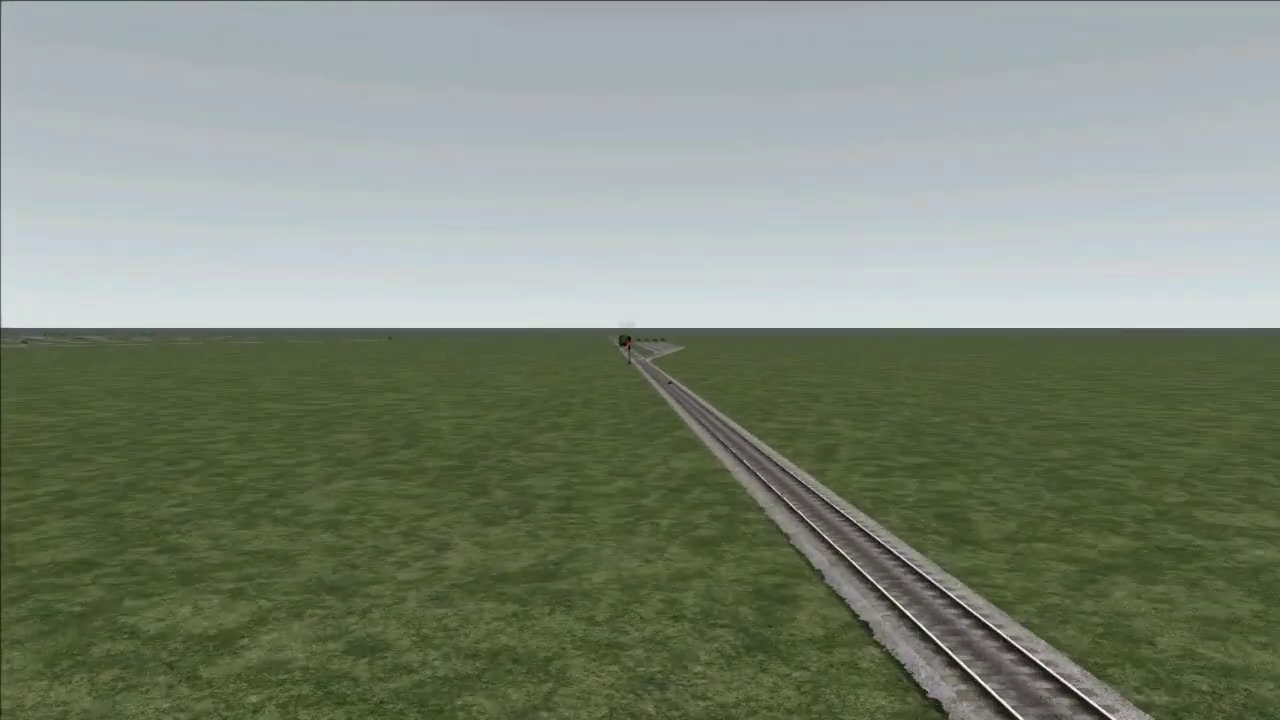
{"action": "key", "text": "Up"}
{"action": "key", "text": "Right"}
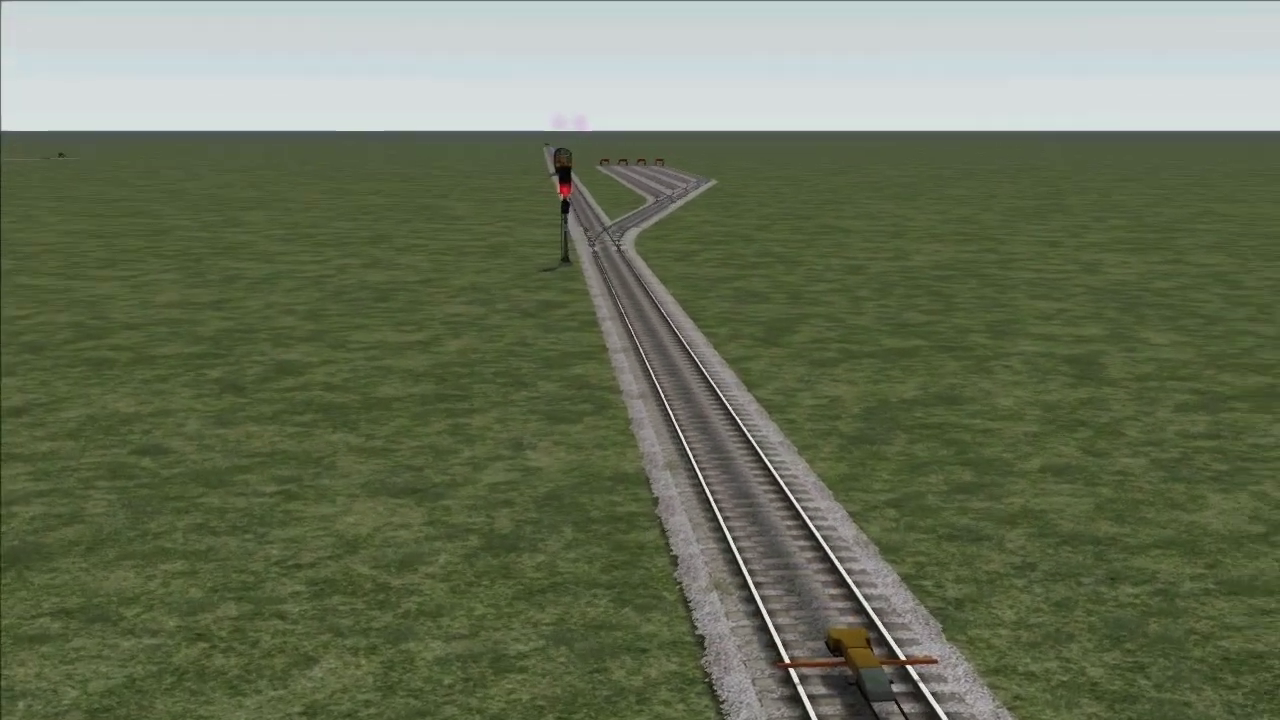
Step: Examine the junction signal's aspect and the track beyond it as the services run towards the main line and yard sidings
{"action": "right_click_drag", "start_coordinate": [673, 502], "coordinate": [677, 502]}
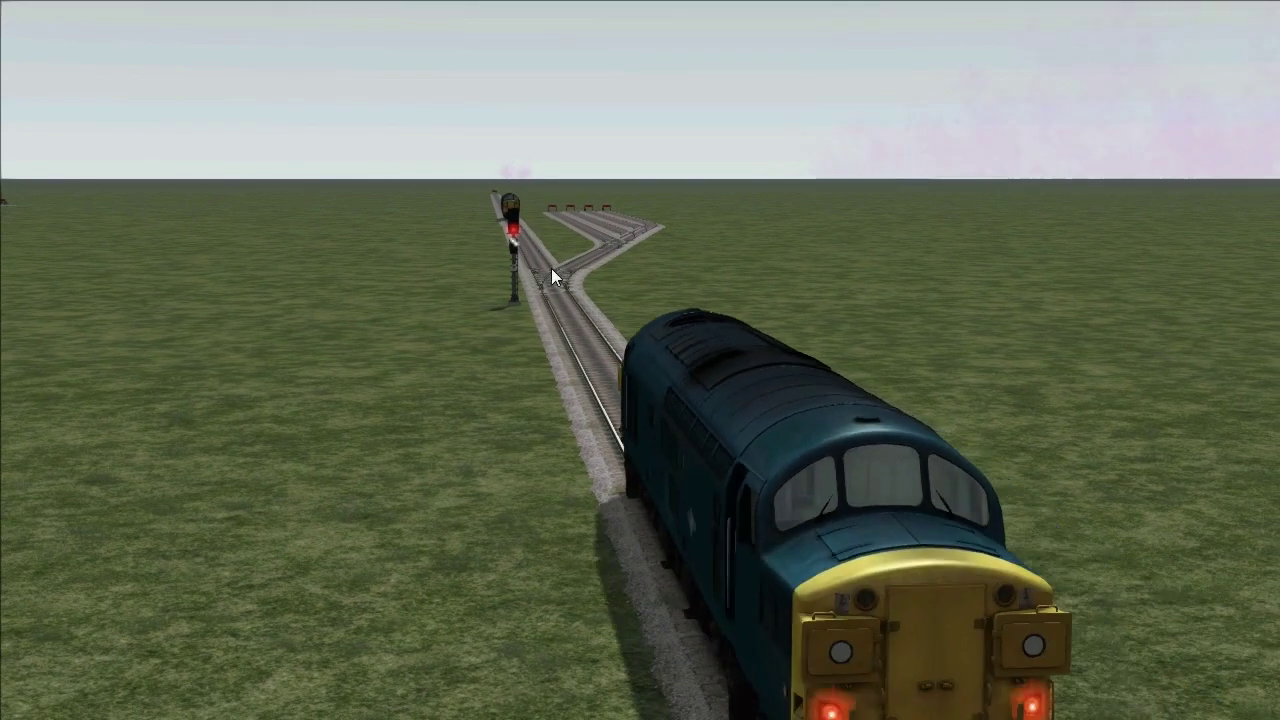
{"action": "scroll", "coordinate": [670, 414], "scroll_direction": "down", "scroll_amount": 5}
{"action": "scroll", "coordinate": [625, 370], "scroll_direction": "up", "scroll_amount": 5}
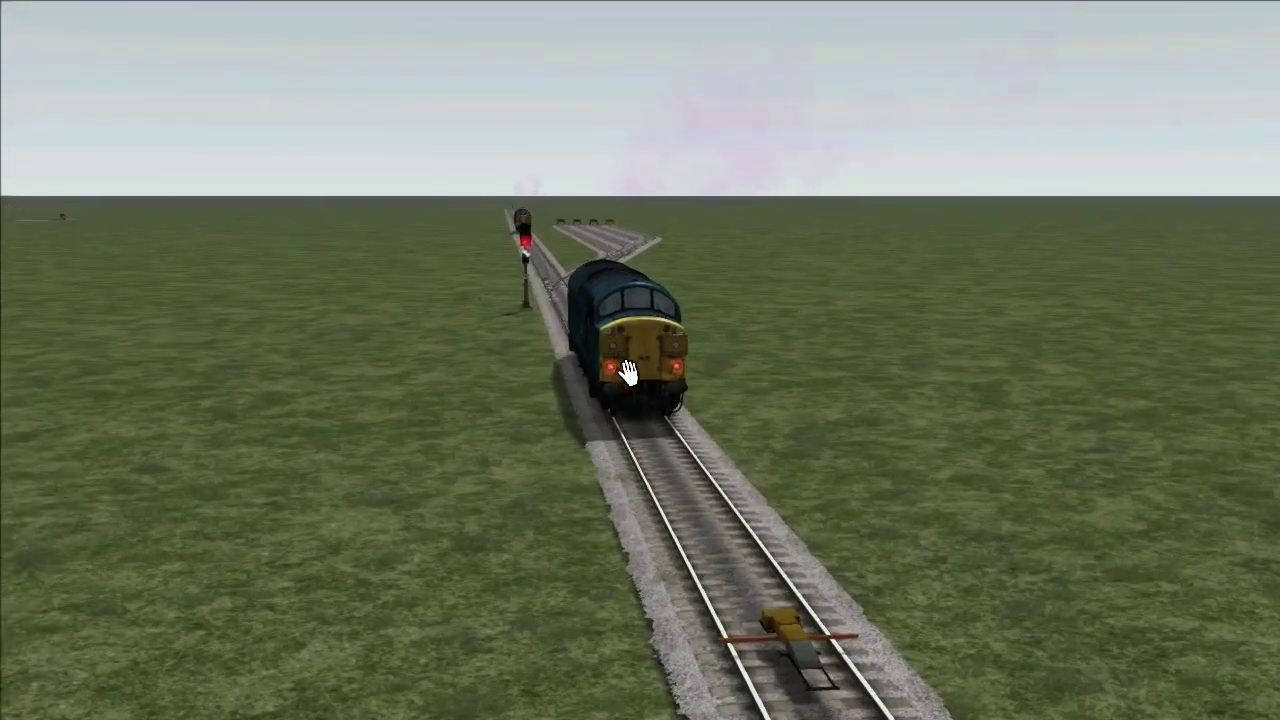
{"action": "scroll", "coordinate": [628, 372], "scroll_direction": "up", "scroll_amount": 3}
{"action": "right_click_drag", "start_coordinate": [628, 372], "coordinate": [443, 229]}
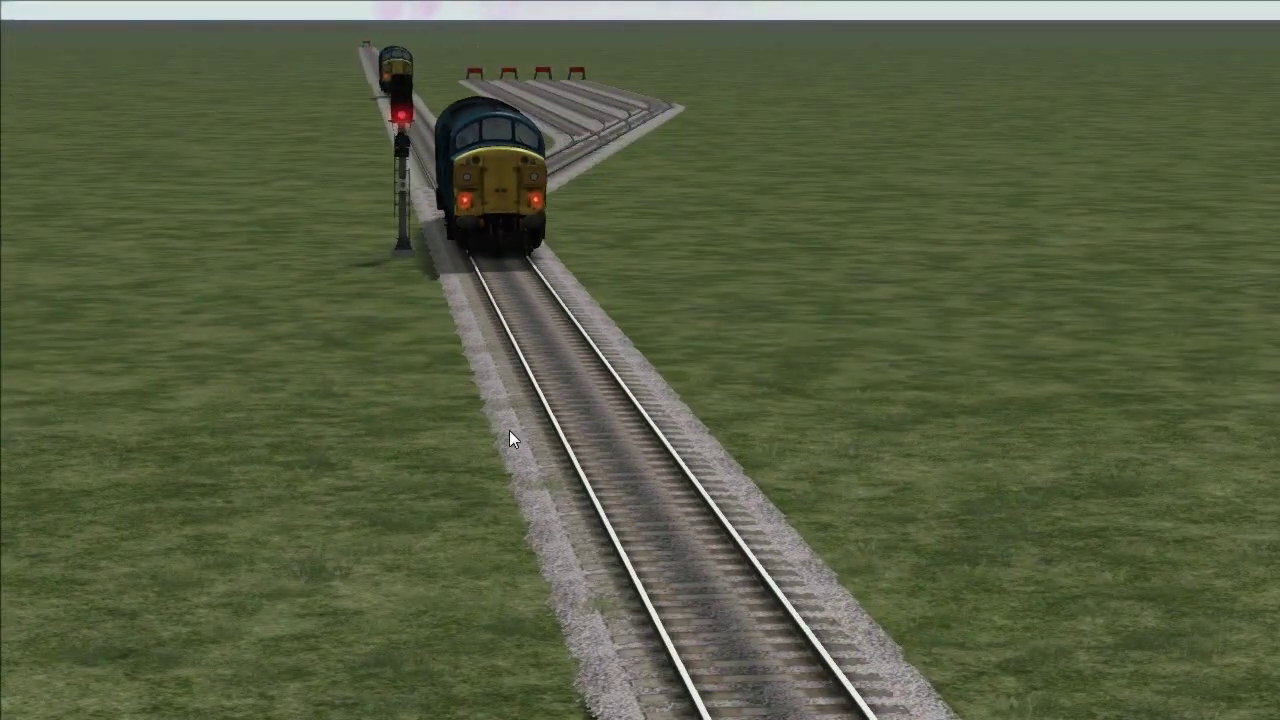
{"action": "scroll", "coordinate": [525, 425], "scroll_direction": "down", "scroll_amount": 6}
{"action": "right_click_drag", "start_coordinate": [525, 426], "coordinate": [900, 397]}
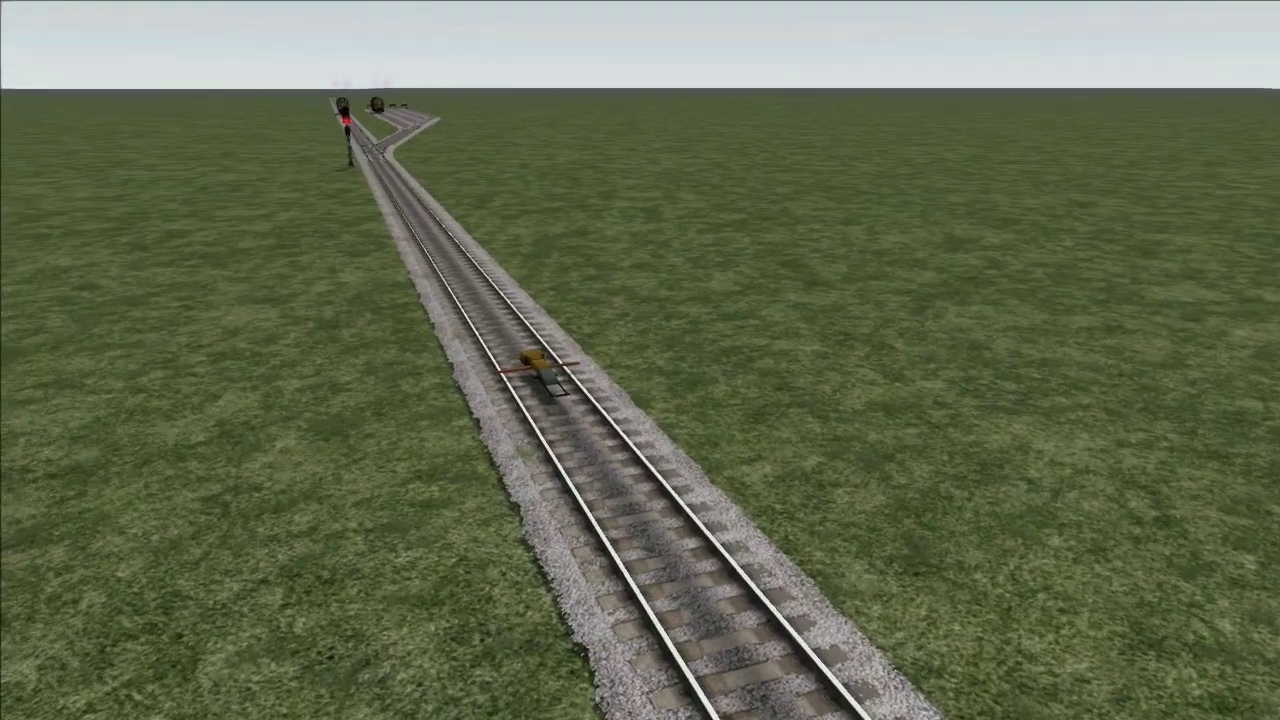
{"action": "right_click_drag", "start_coordinate": [720, 470], "coordinate": [760, 470]}
{"action": "key", "text": "Up"}
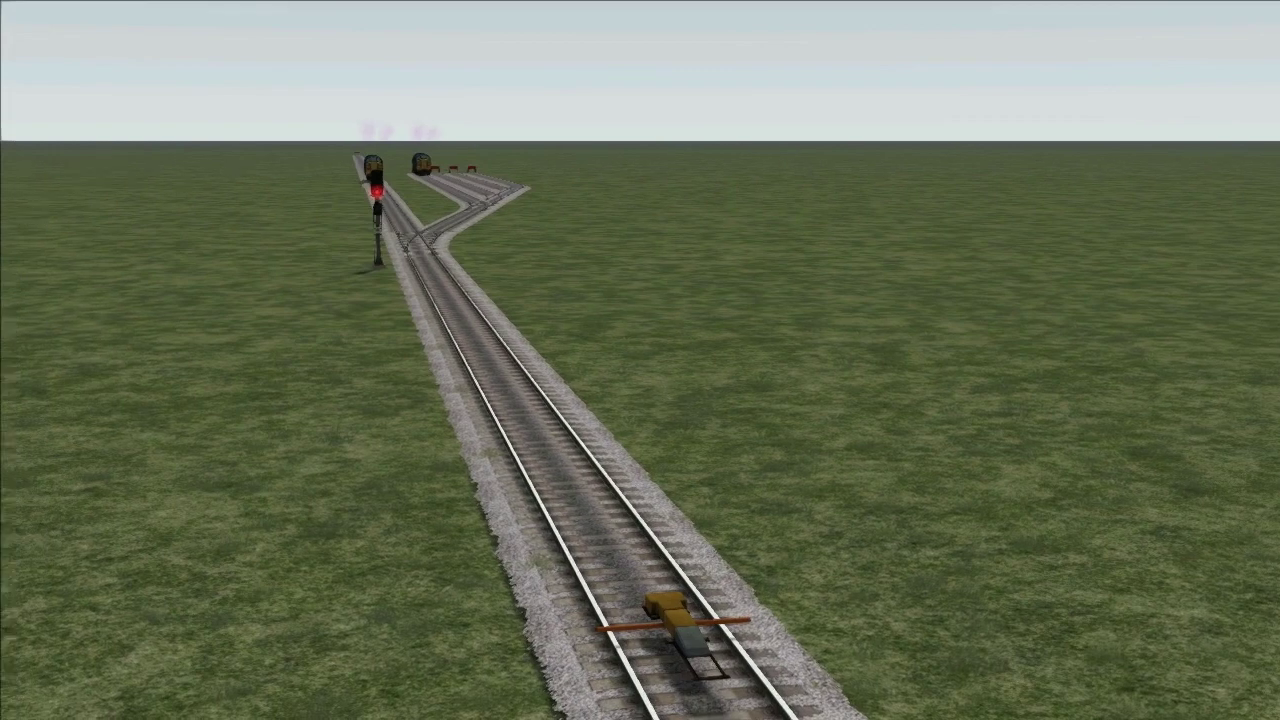
{"action": "right_click_drag", "start_coordinate": [653, 394], "coordinate": [575, 364]}
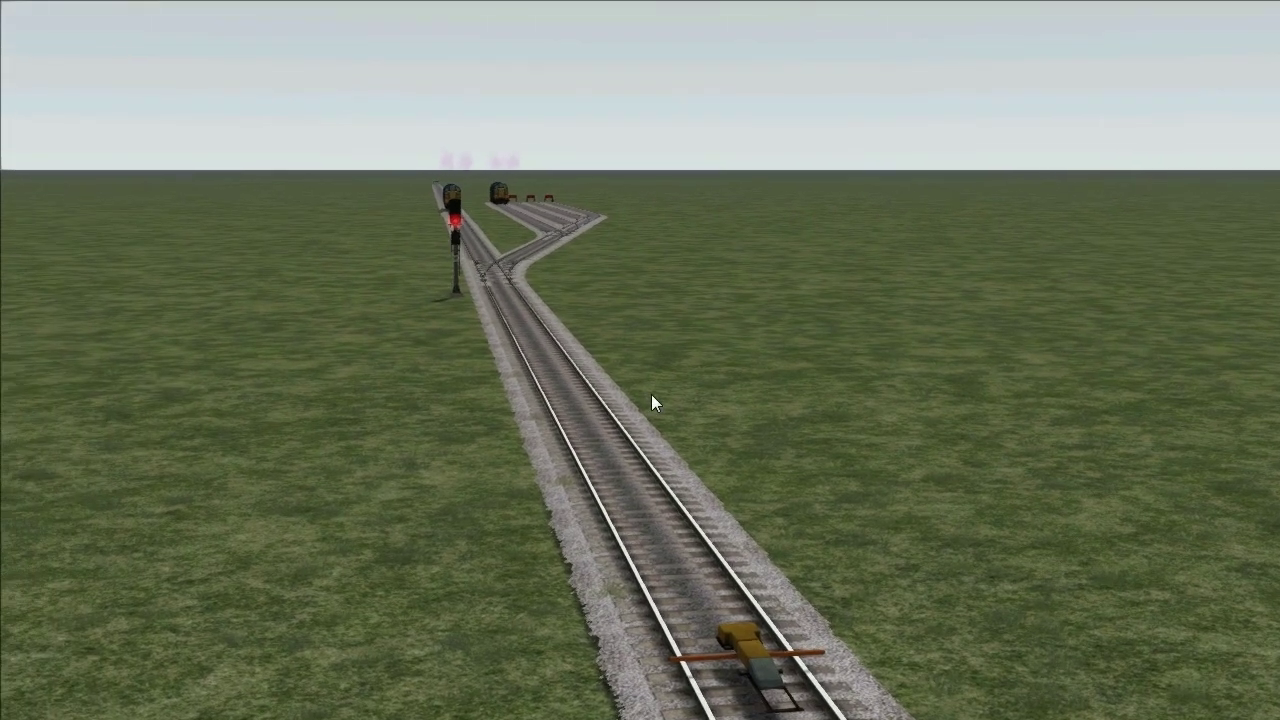